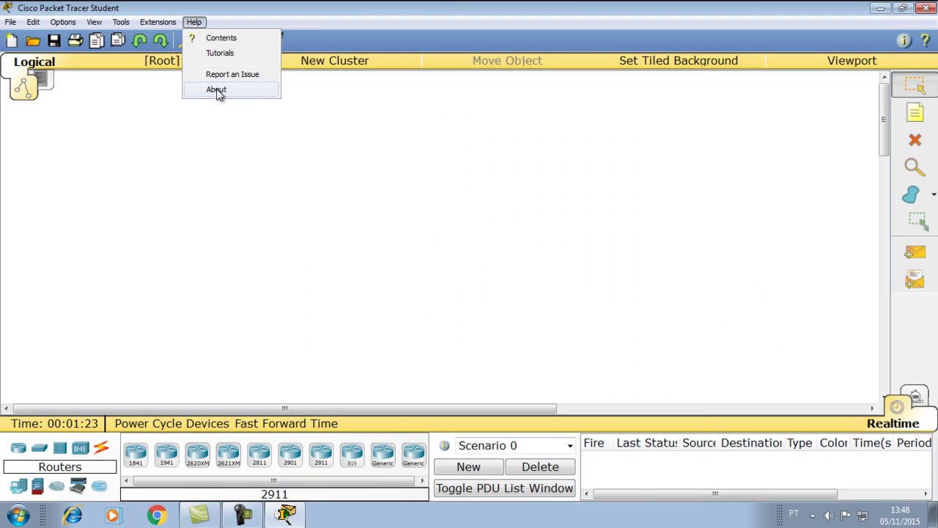
click(217, 89)
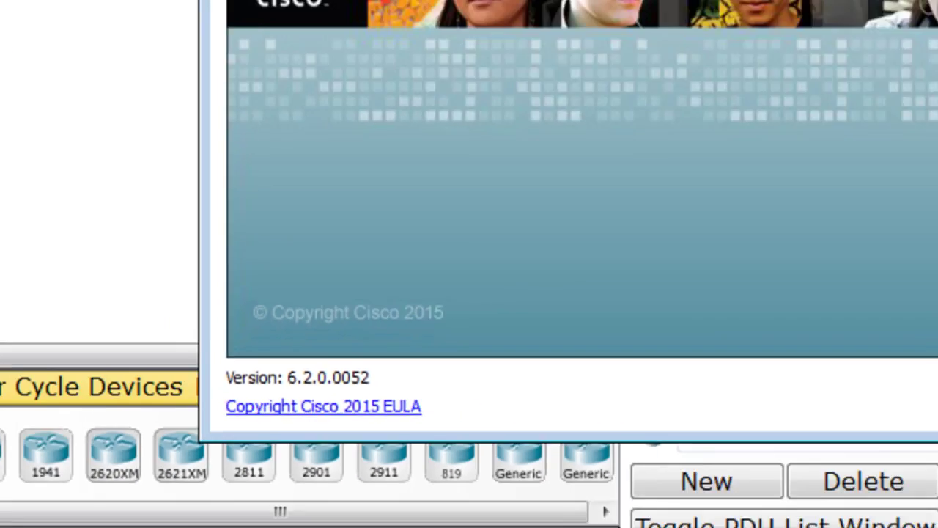
click(687, 69)
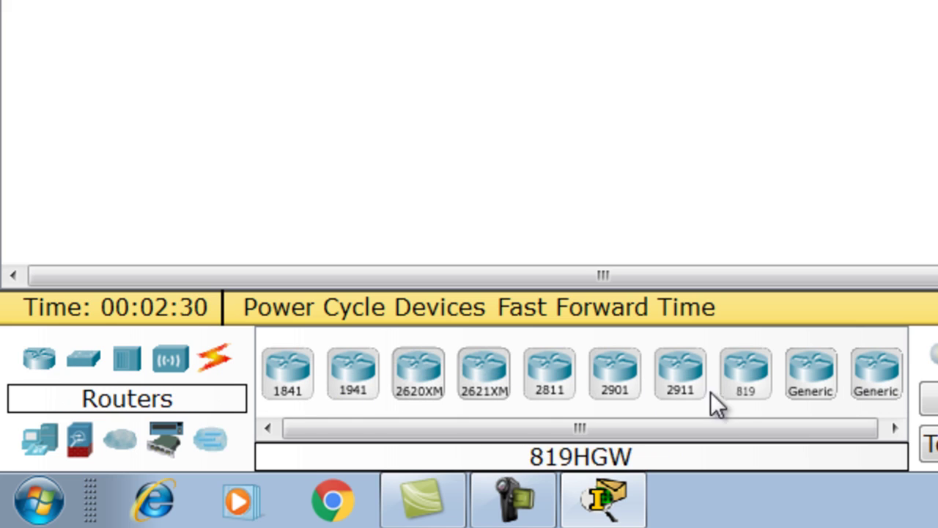
click(83, 360)
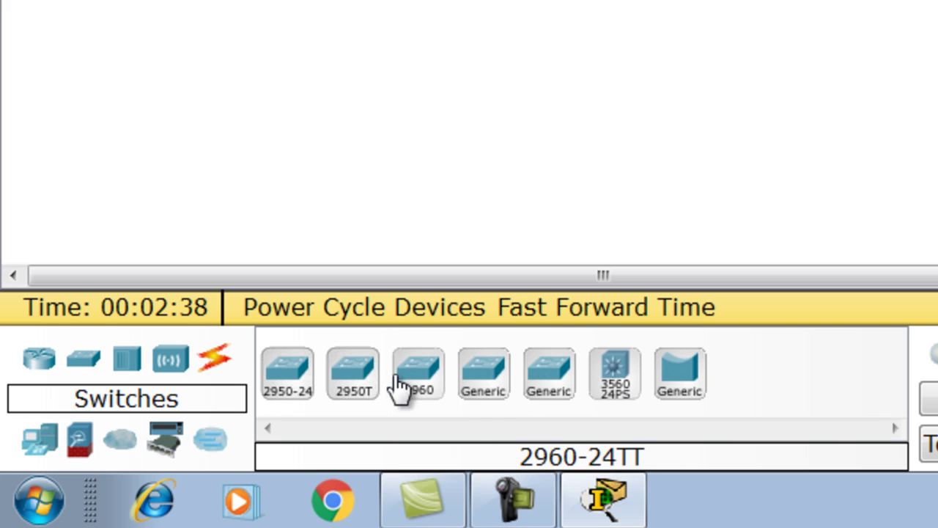
click(126, 366)
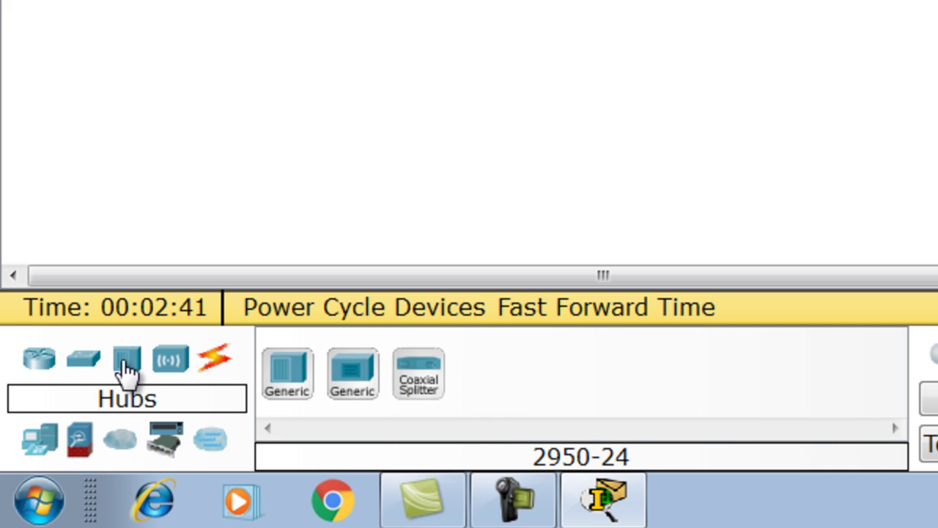
click(166, 359)
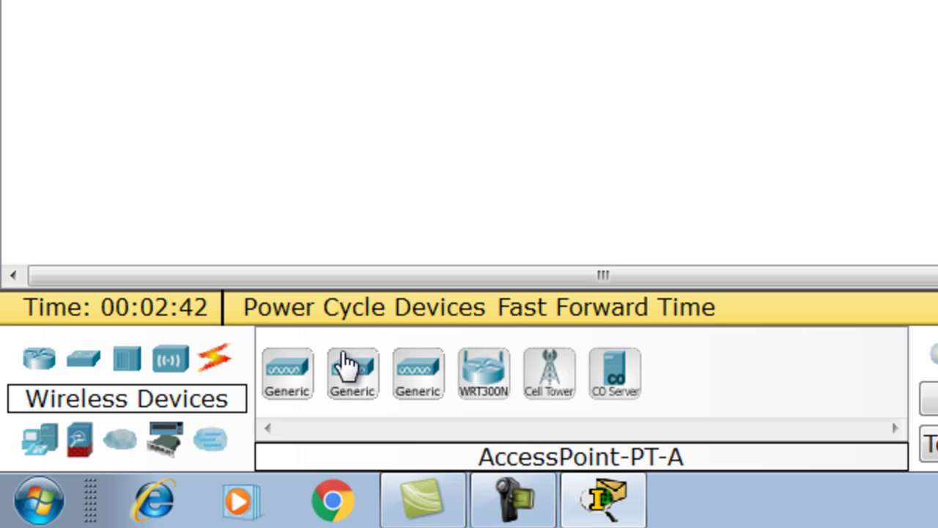
click(38, 440)
drag(310, 432, 605, 425)
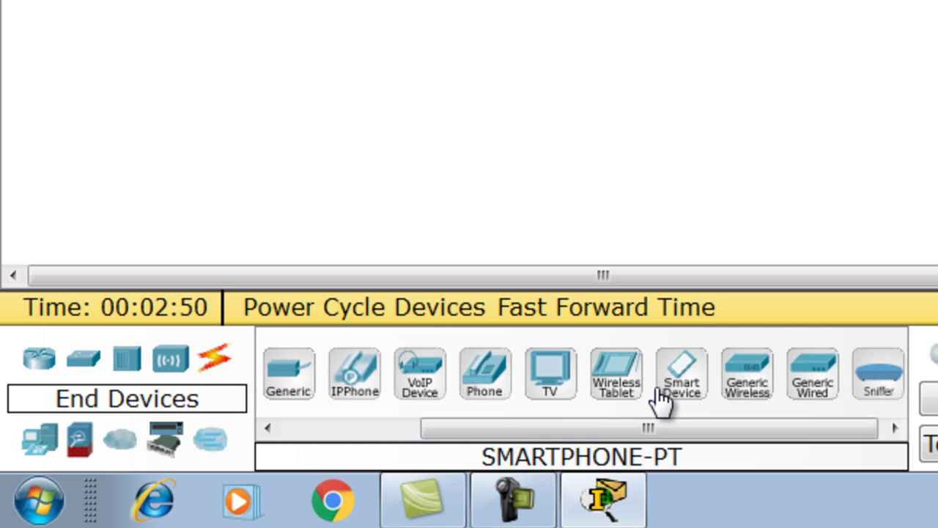
click(77, 438)
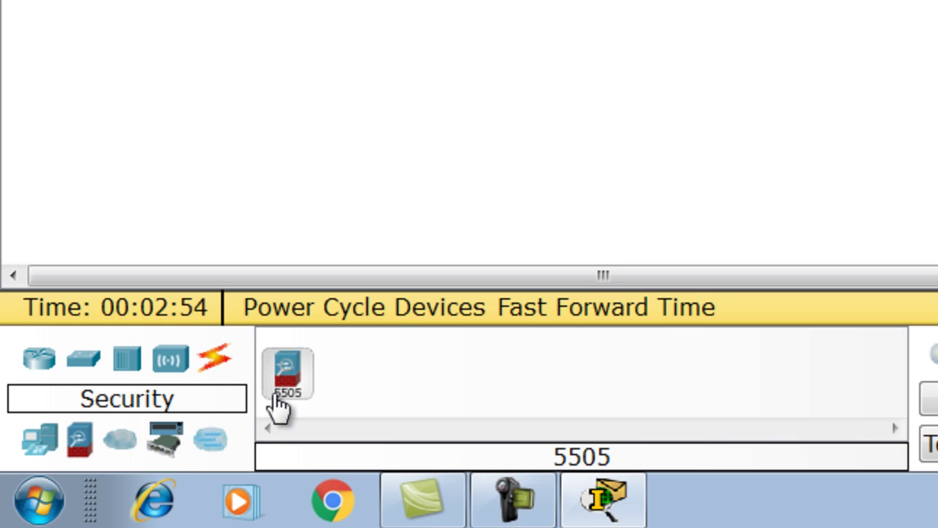
click(118, 447)
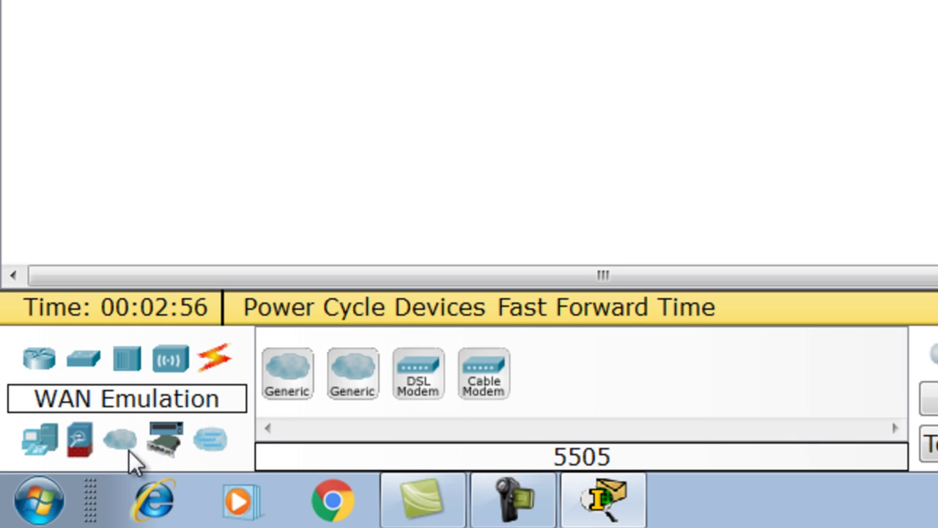
click(167, 444)
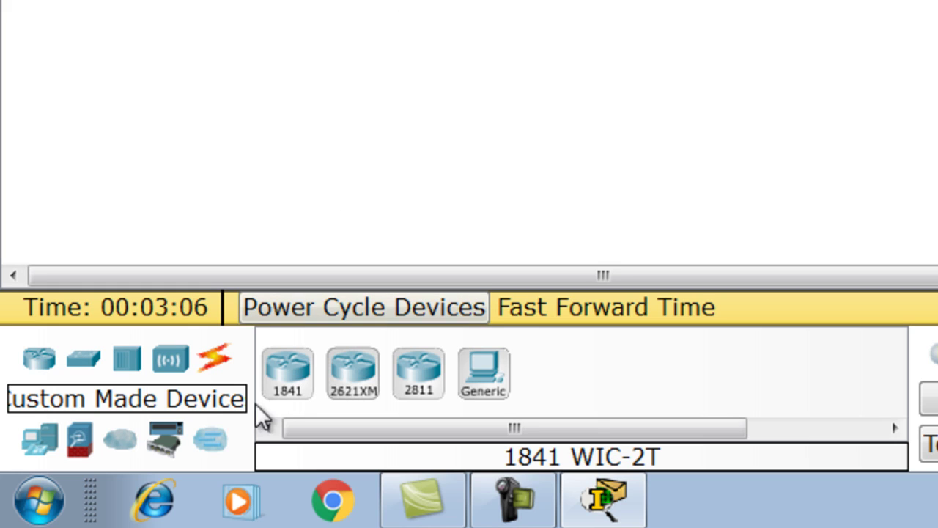
click(211, 442)
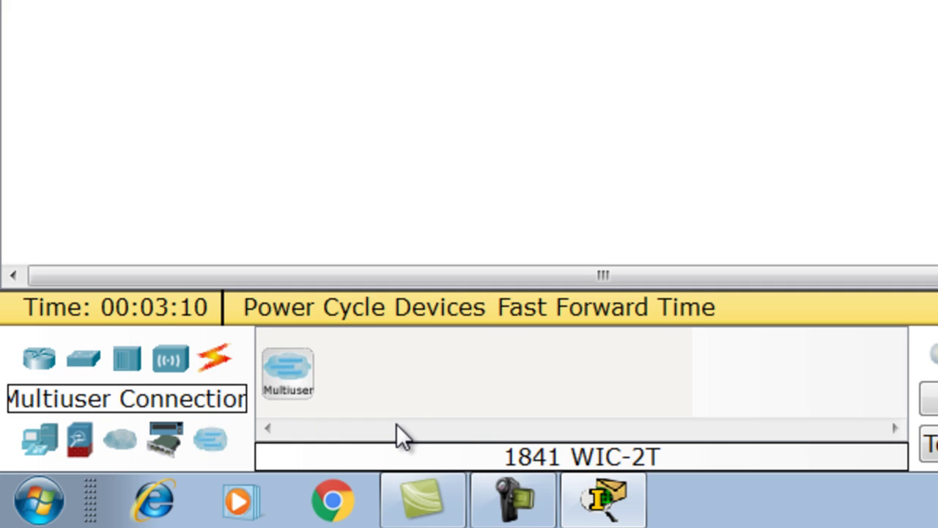
click(40, 360)
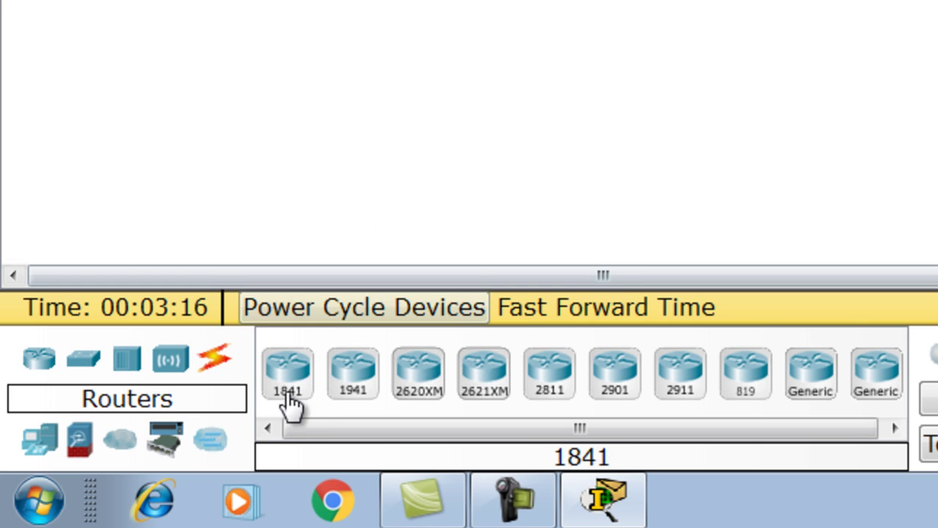
- Place an 1841 router, Router0, and open its zoomed-in physical device view full-screen
drag(293, 391, 394, 0)
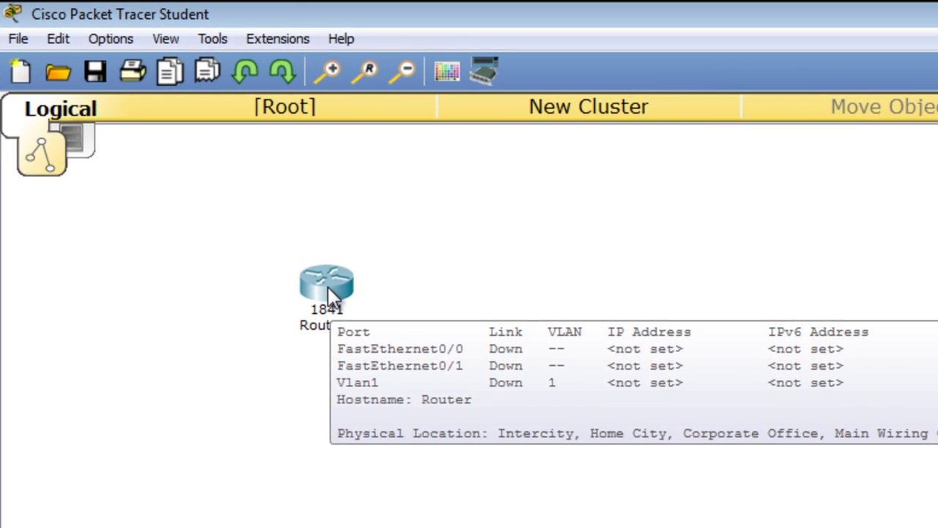
double_click(187, 167)
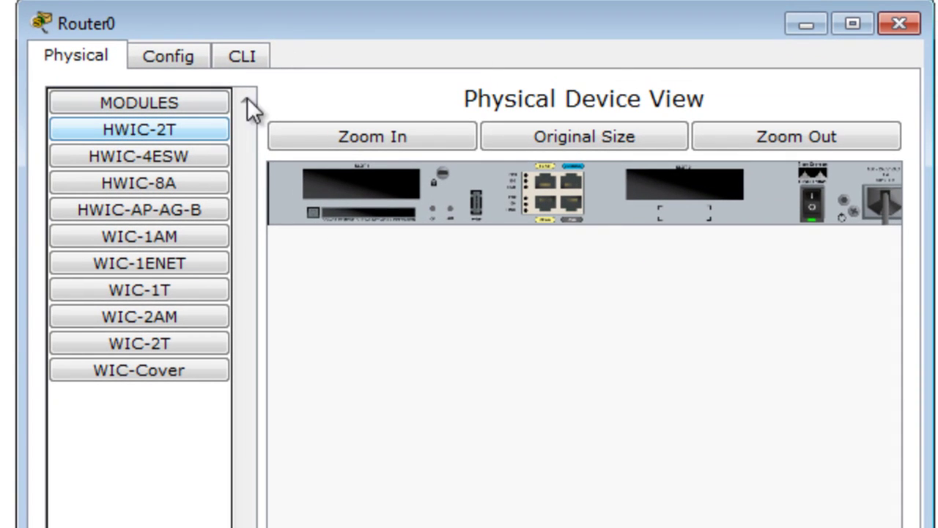
click(850, 23)
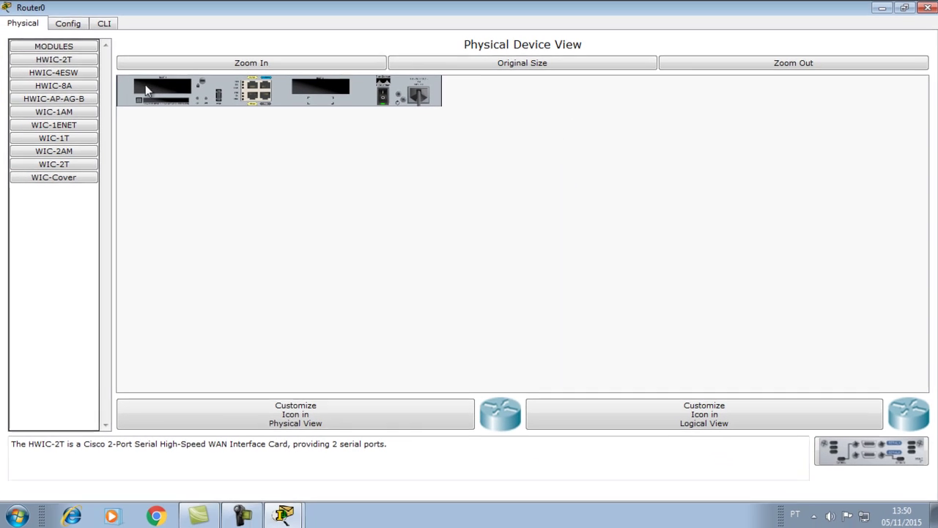
click(236, 64)
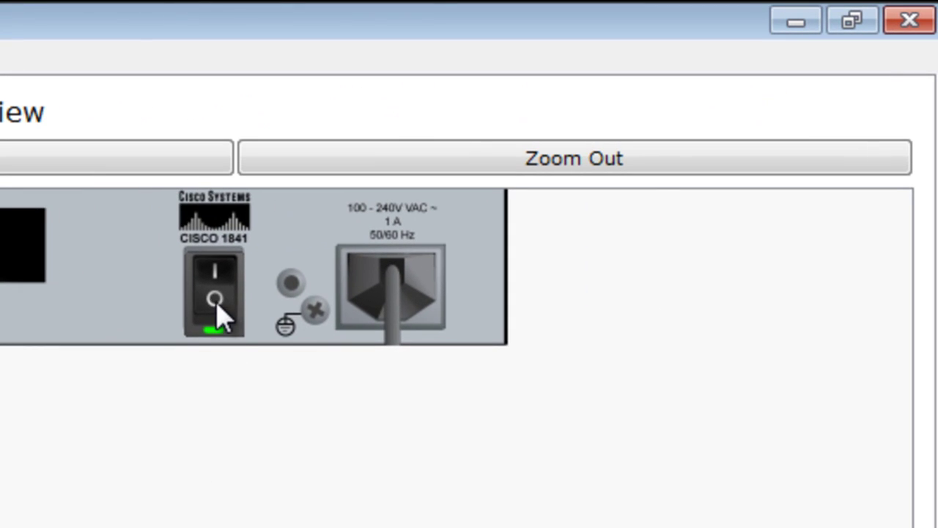
- Power Router0 off, install a WIC-1T serial card in Slot 0, then power it back on
click(220, 310)
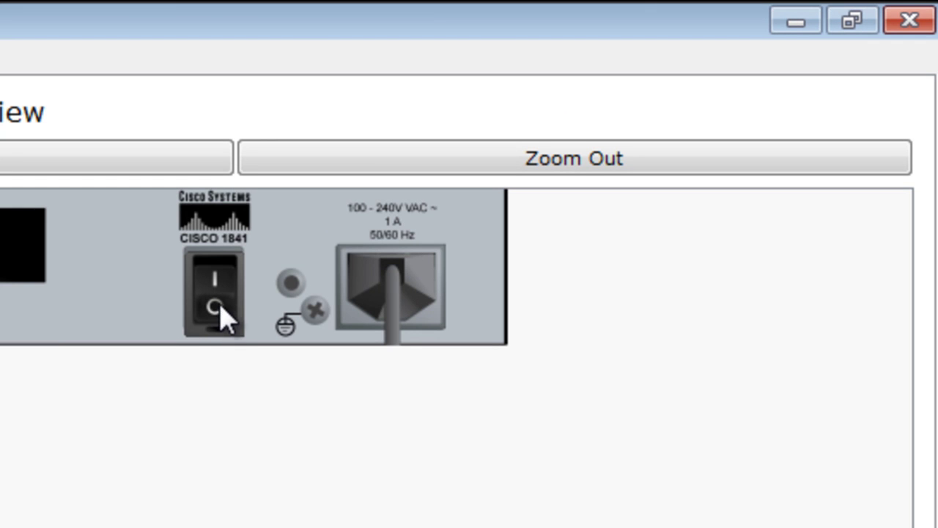
click(220, 299)
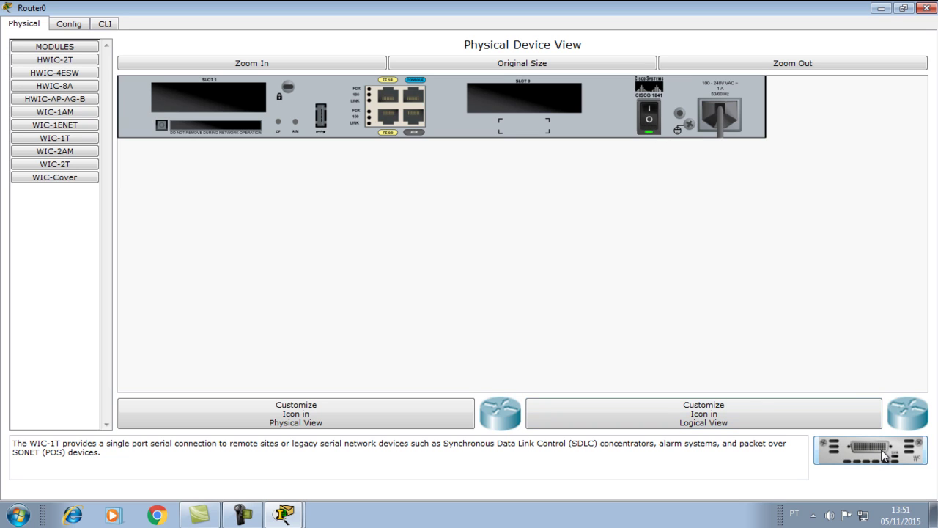
drag(883, 455, 526, 97)
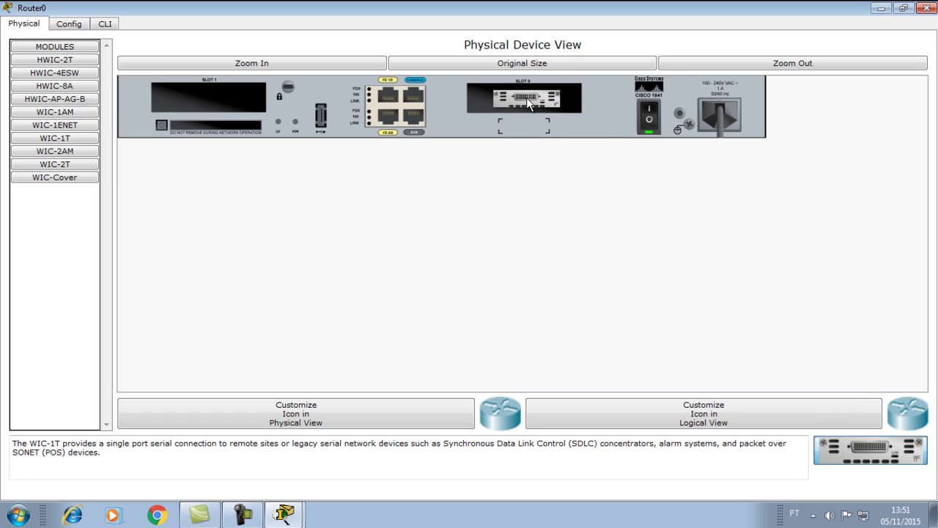
drag(527, 104, 527, 104)
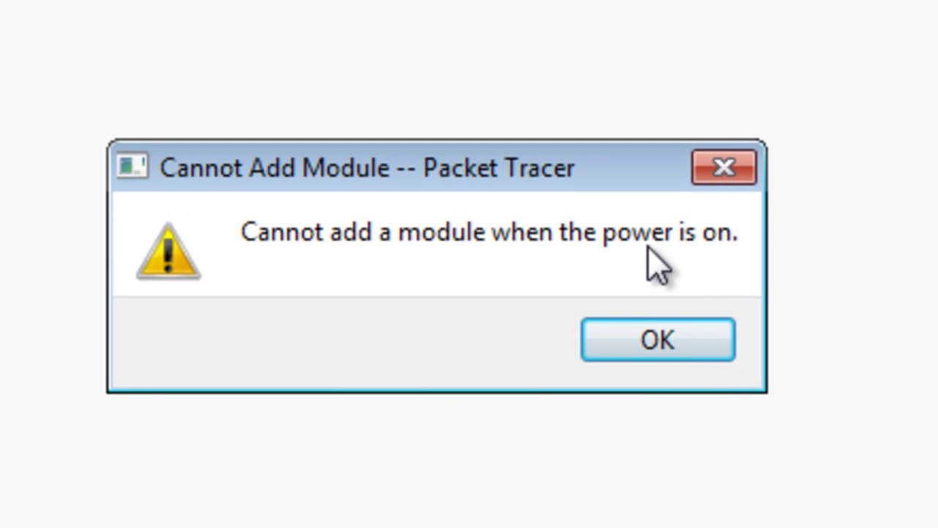
click(659, 346)
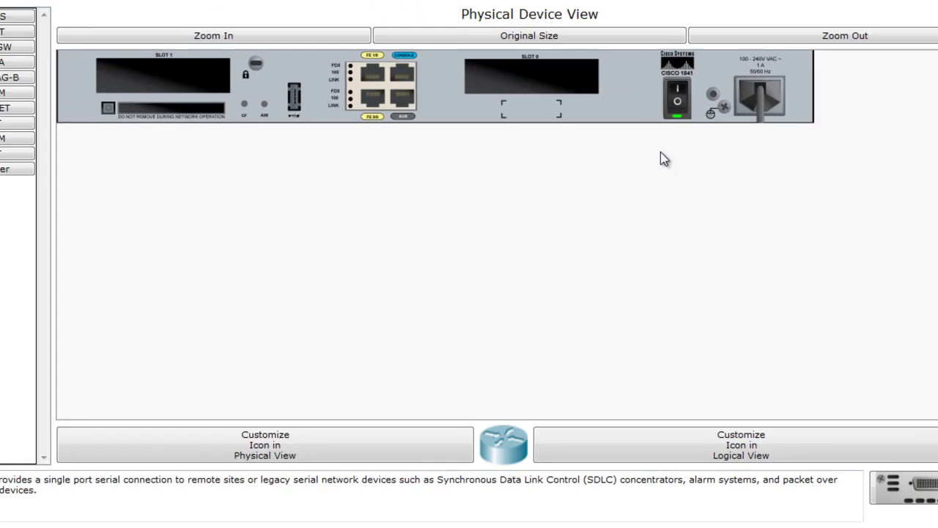
click(677, 99)
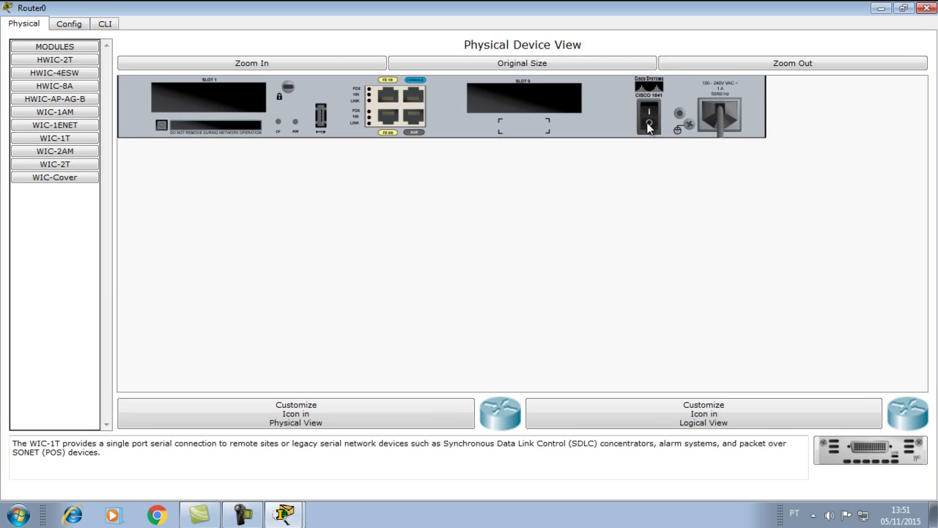
drag(856, 460, 543, 105)
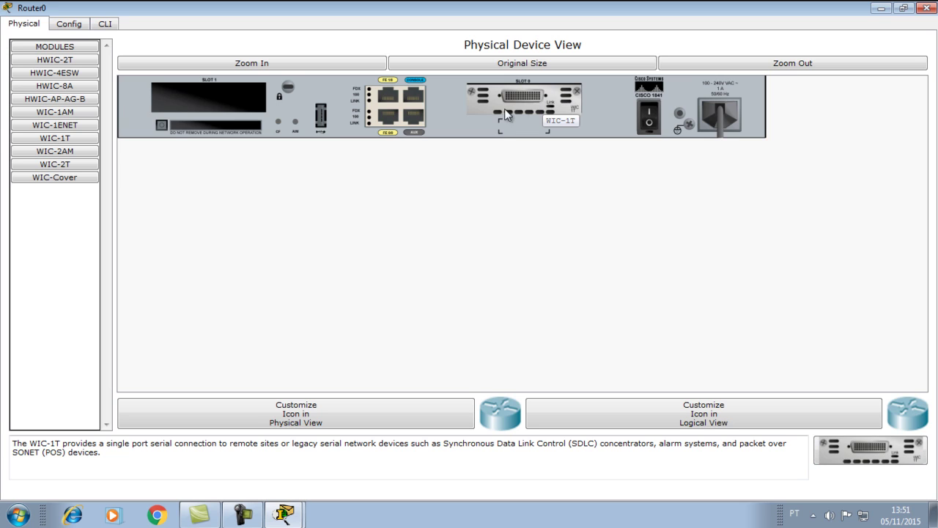
click(648, 126)
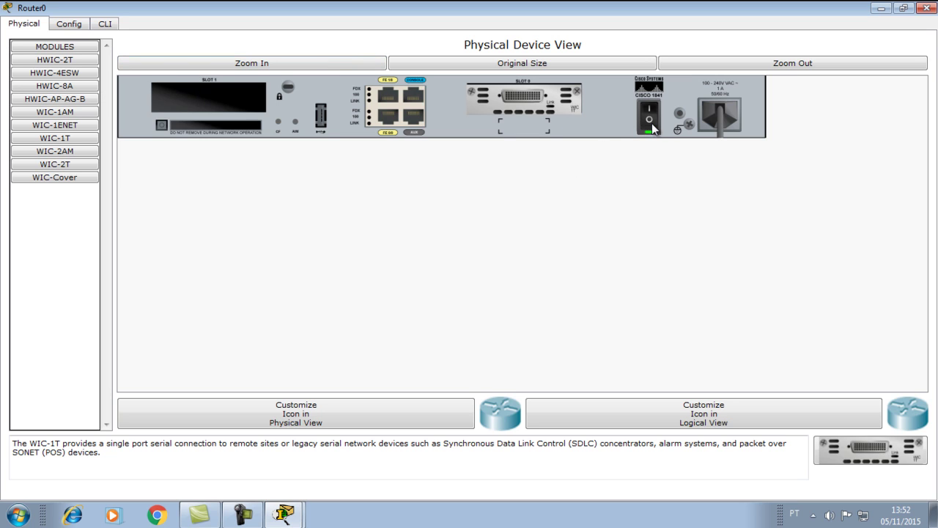
click(105, 24)
click(69, 24)
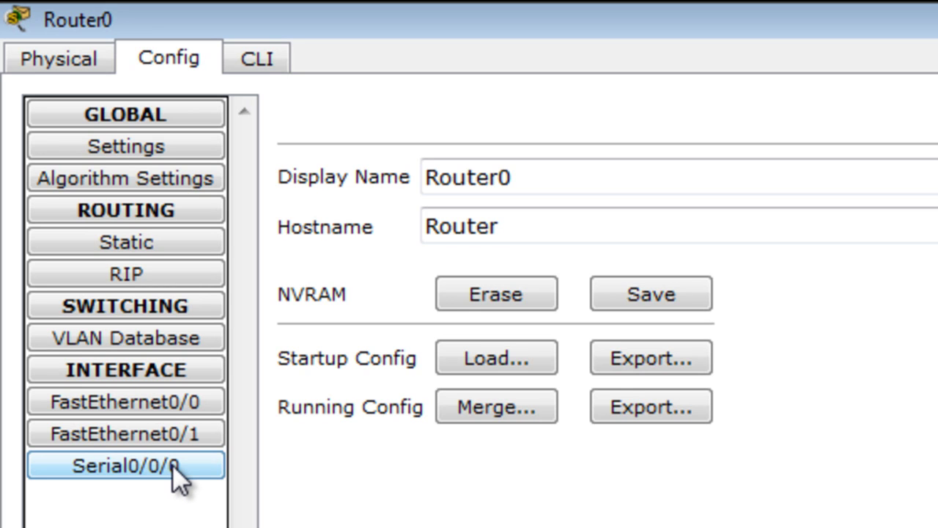
click(76, 61)
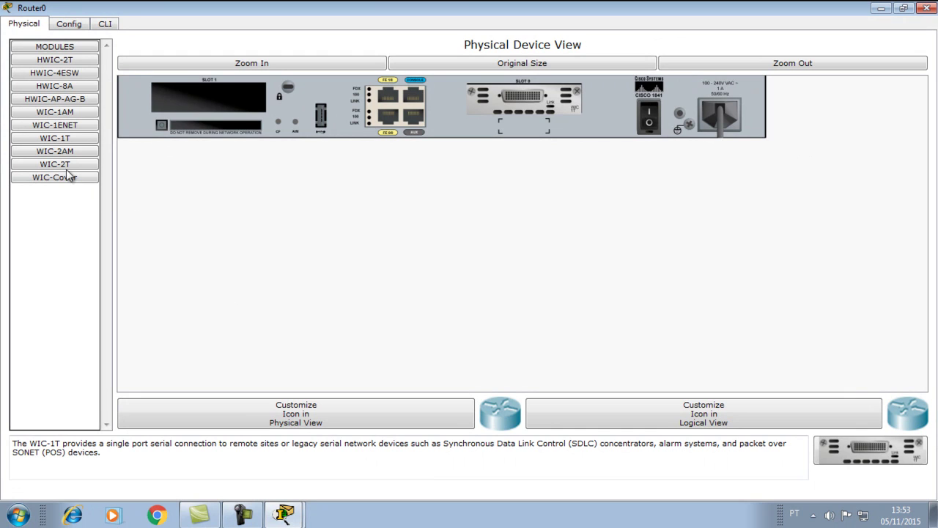
- Install a second WIC-1T card in Slot 1 and power the router back on
click(55, 137)
drag(863, 474, 214, 98)
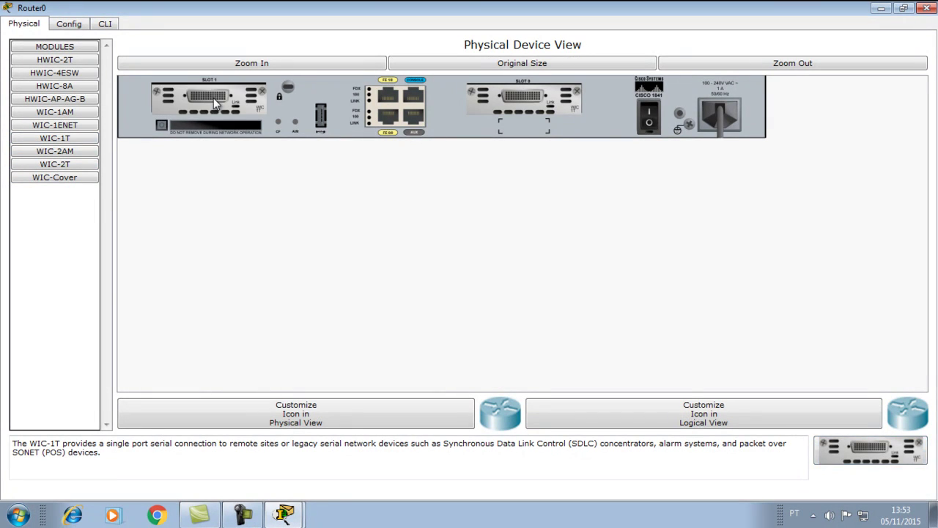
click(647, 126)
- Confirm Serial0/1/0 appears in the Config interface list, then return to the Physical view
click(73, 24)
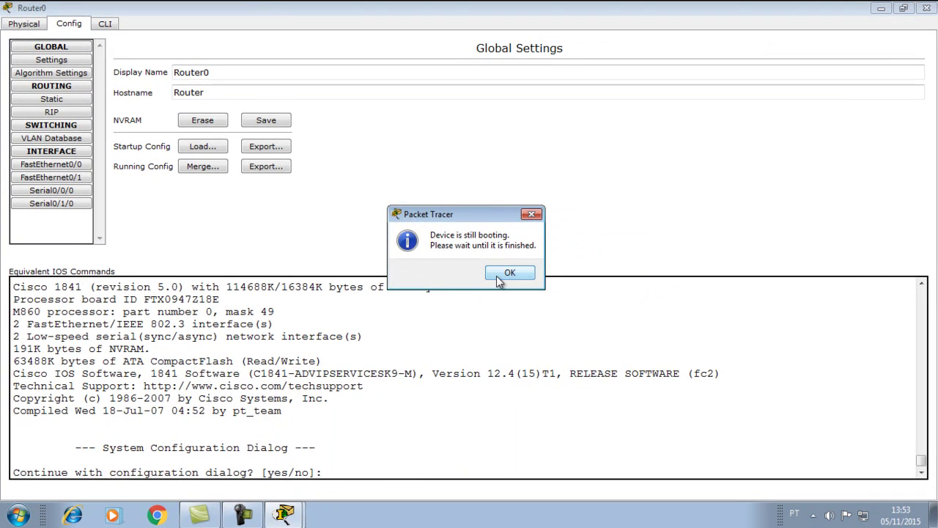
click(504, 273)
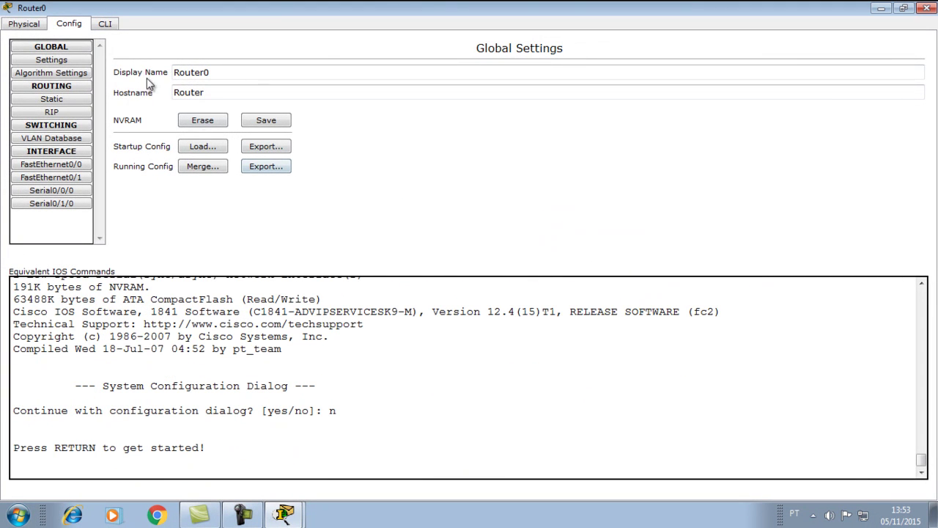
click(28, 26)
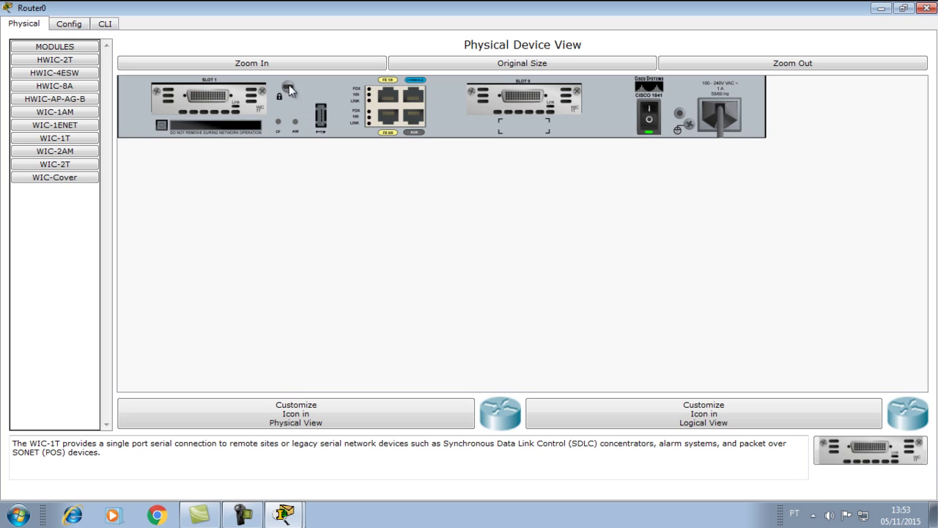
- Replace the Slot 1 WIC-1T with a dual-port WIC-2T, power on, and view Router0's global settings
click(656, 126)
drag(185, 91, 854, 458)
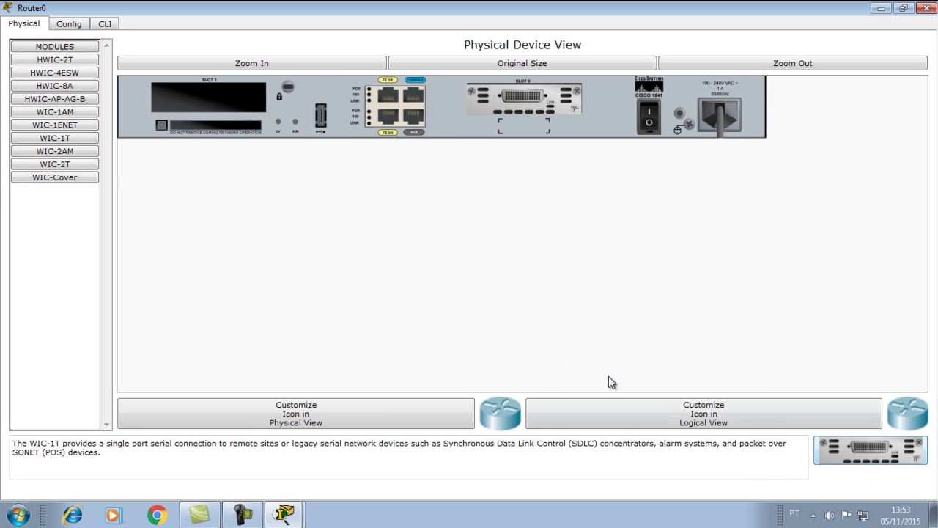
click(54, 168)
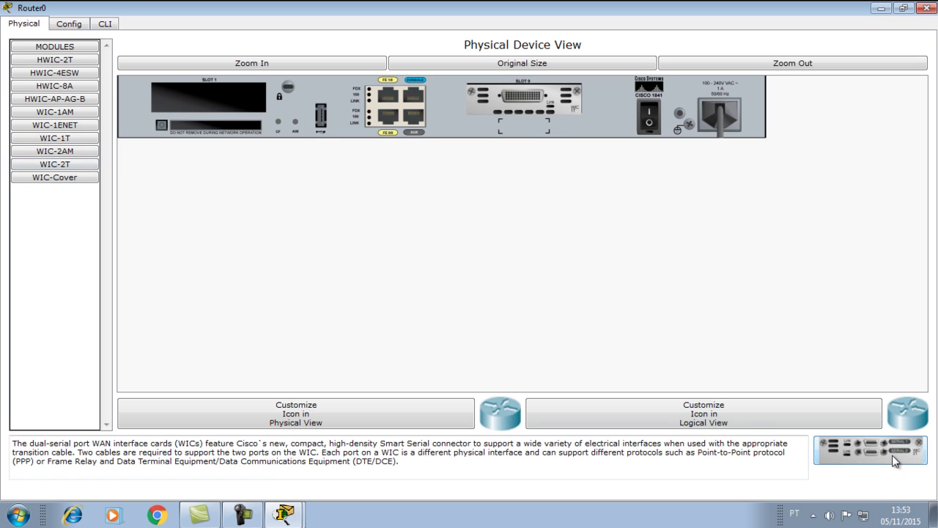
drag(884, 455, 216, 106)
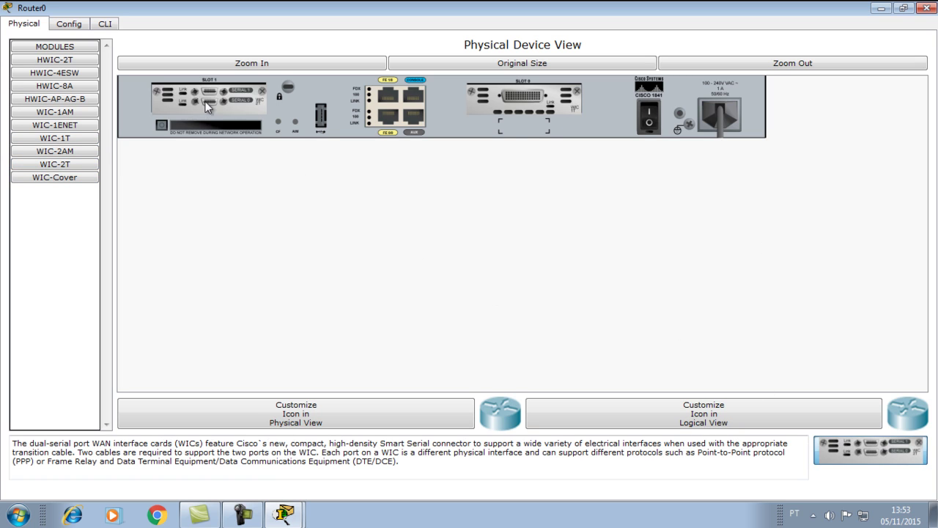
click(650, 115)
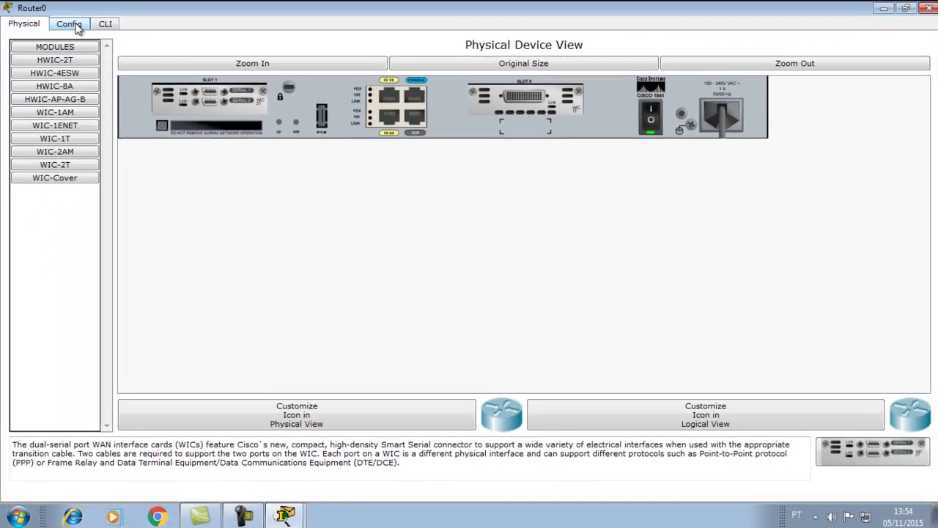
click(17, 13)
click(22, 311)
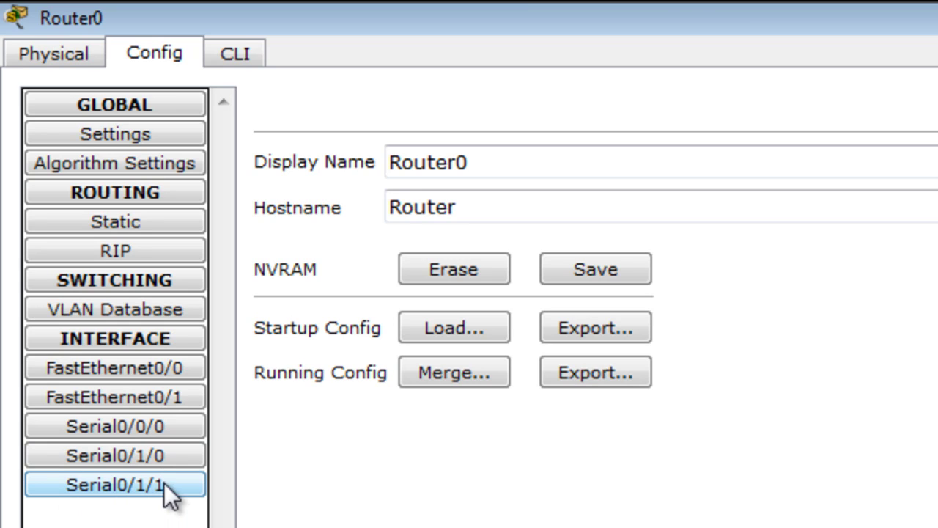
- Inspect interface Serial0/0/0's settings, then return to Router0's hardware view
click(169, 432)
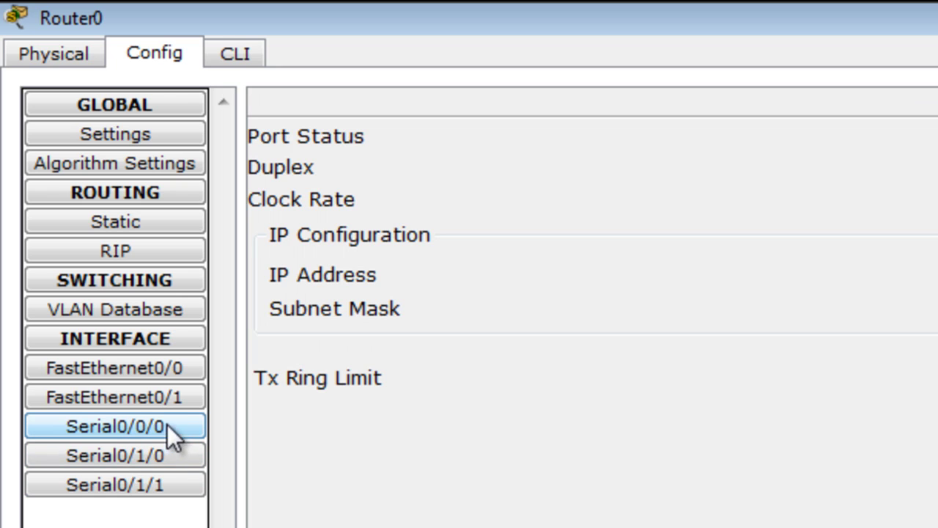
click(67, 64)
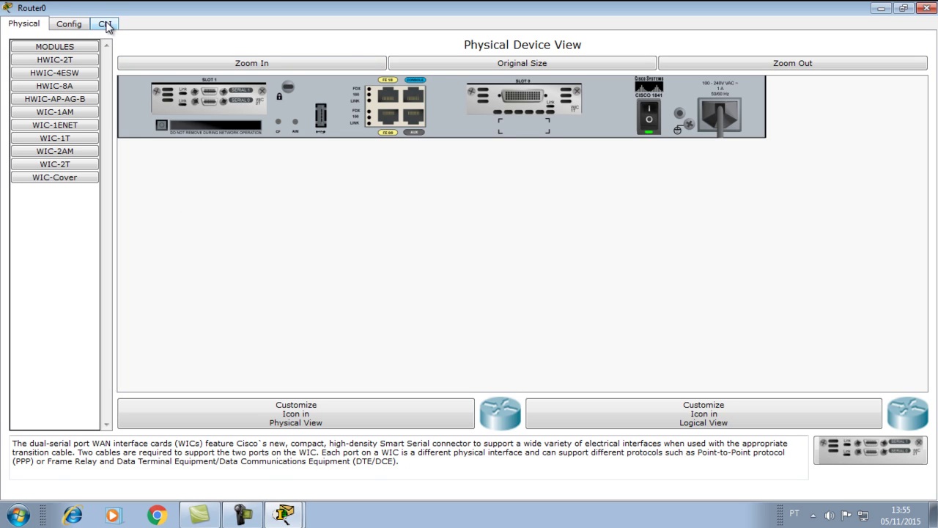
- Close Router0's device window and move the router lower and to the right
click(107, 26)
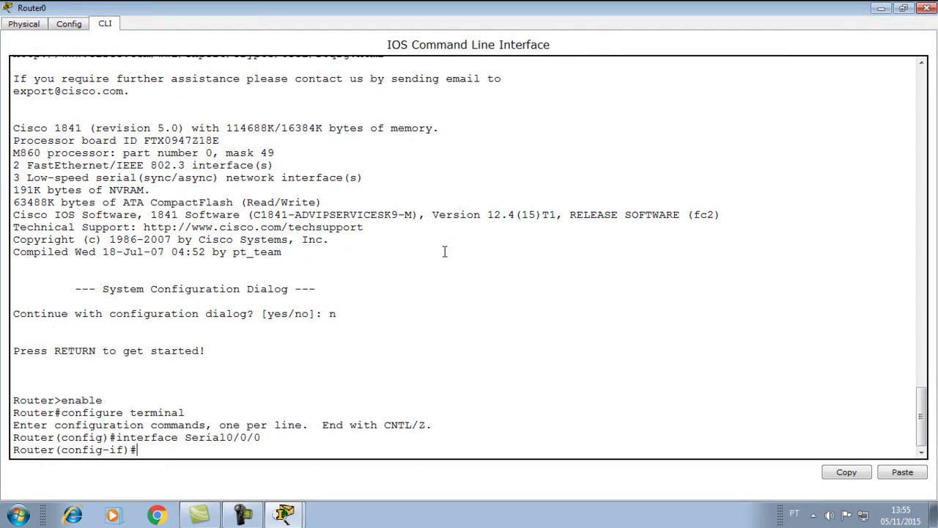
click(902, 8)
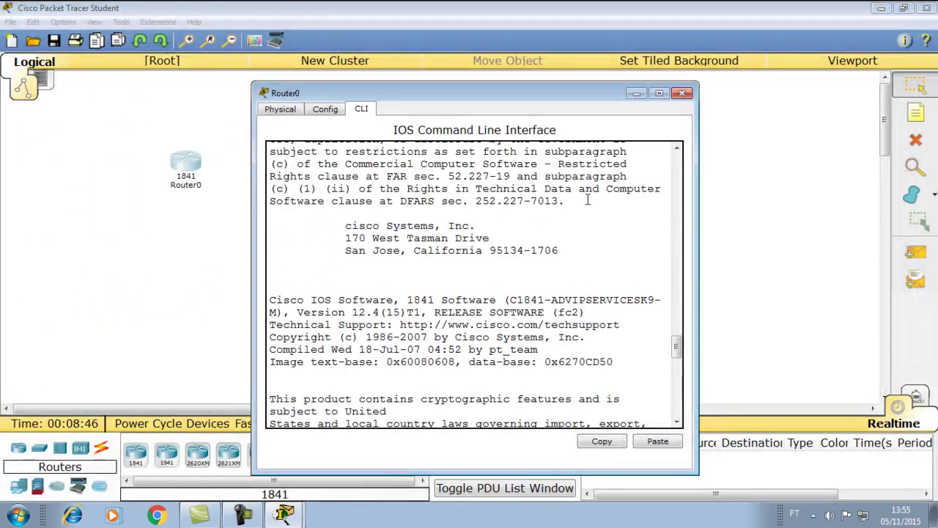
click(681, 93)
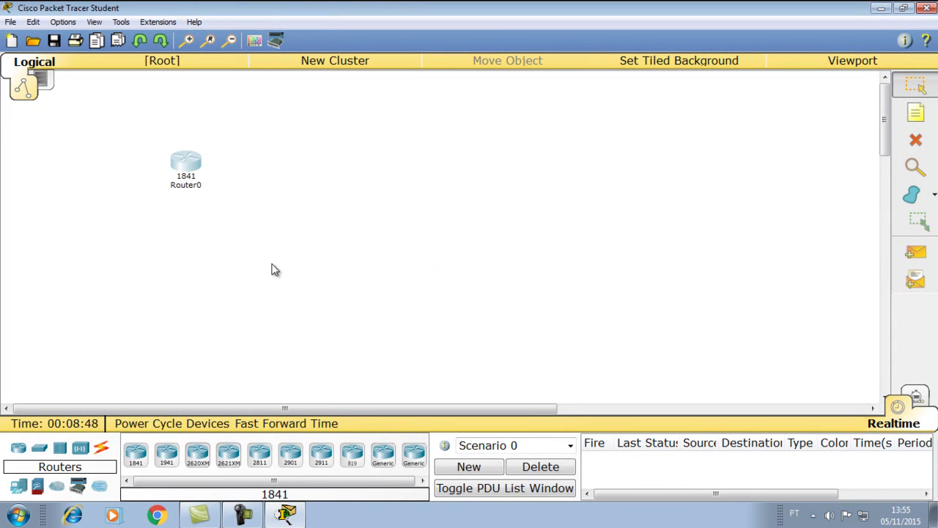
drag(186, 166, 285, 195)
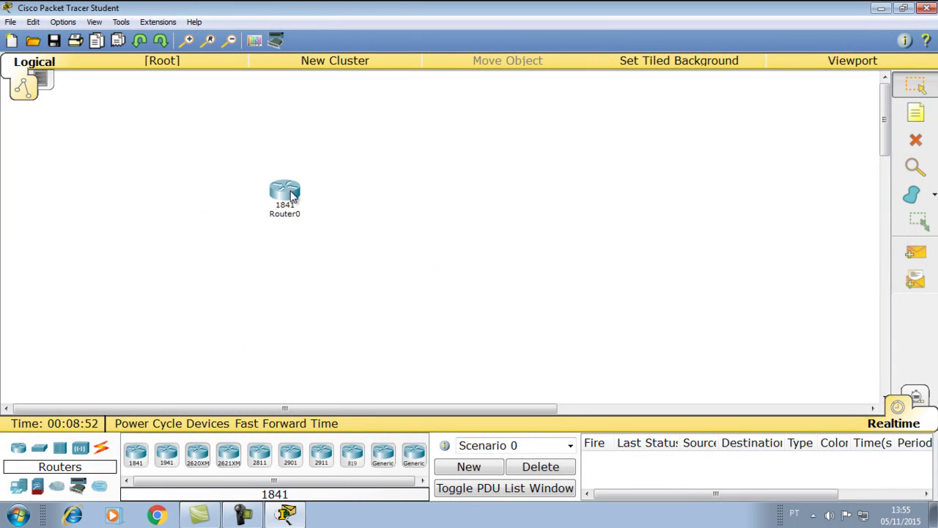
- Add a generic PC-PT, PC0, from End Devices above and left of Router0
click(19, 487)
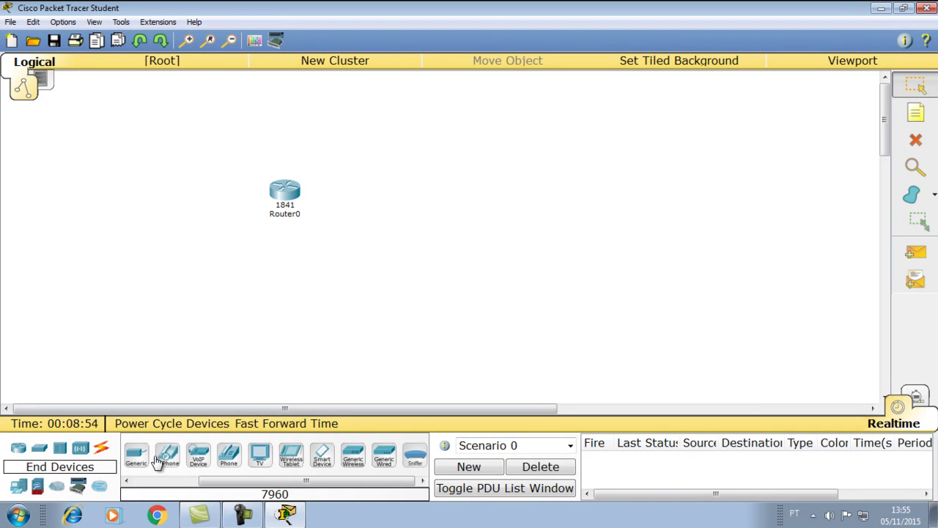
click(128, 481)
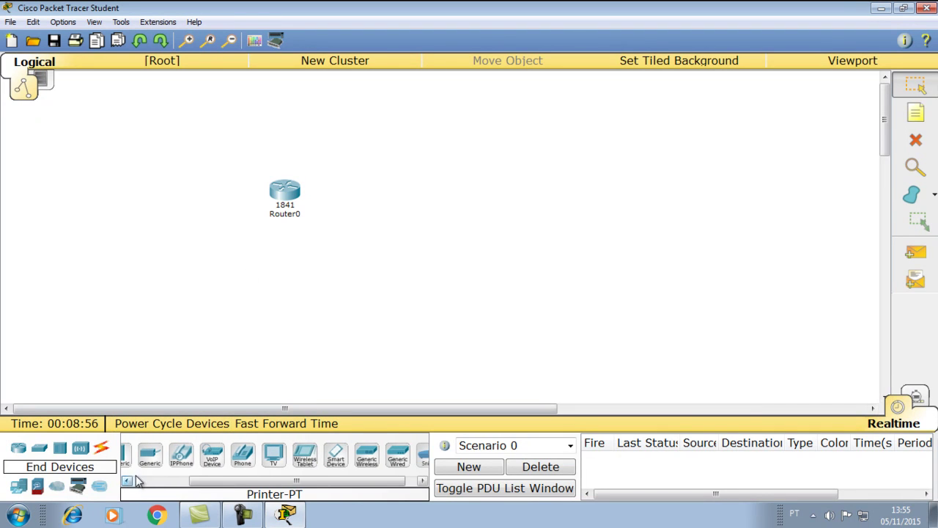
click(138, 481)
drag(143, 462, 164, 139)
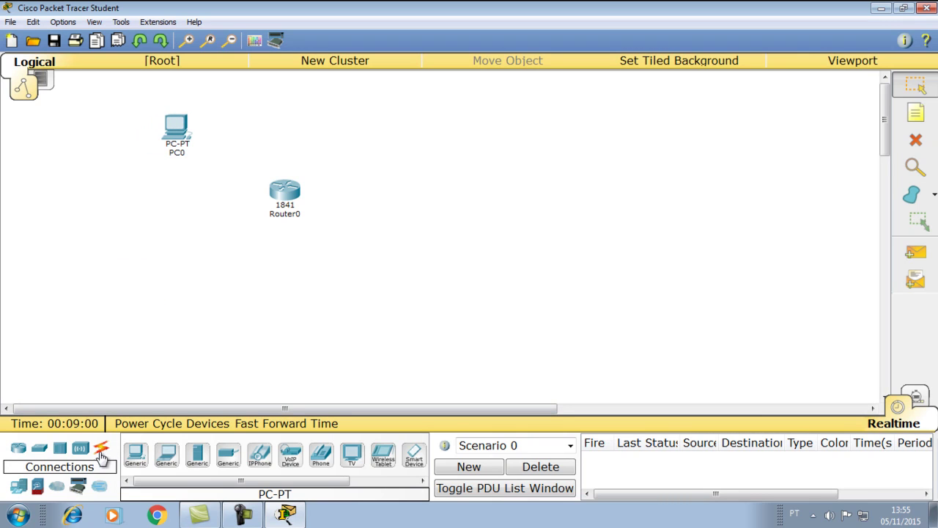
- Connect PC0's RS 232 port to Router0's Console port with a console cable
click(103, 456)
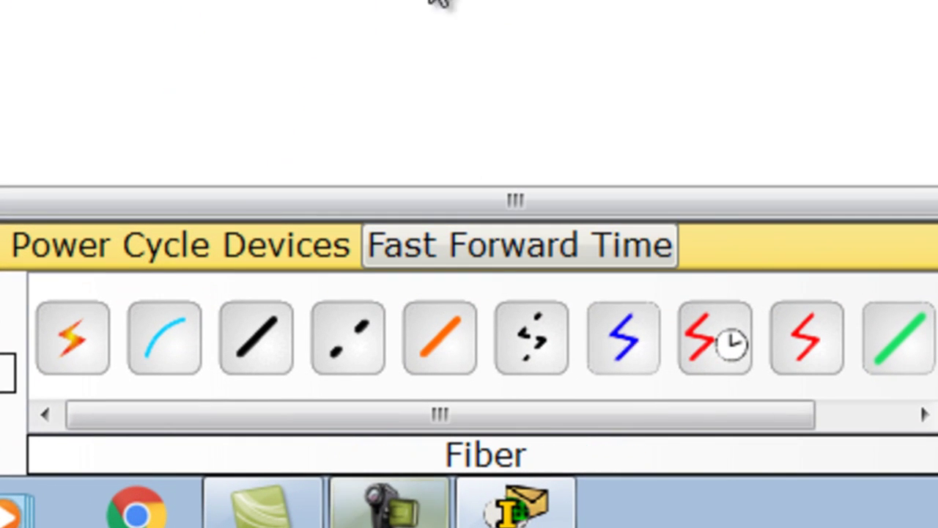
click(167, 344)
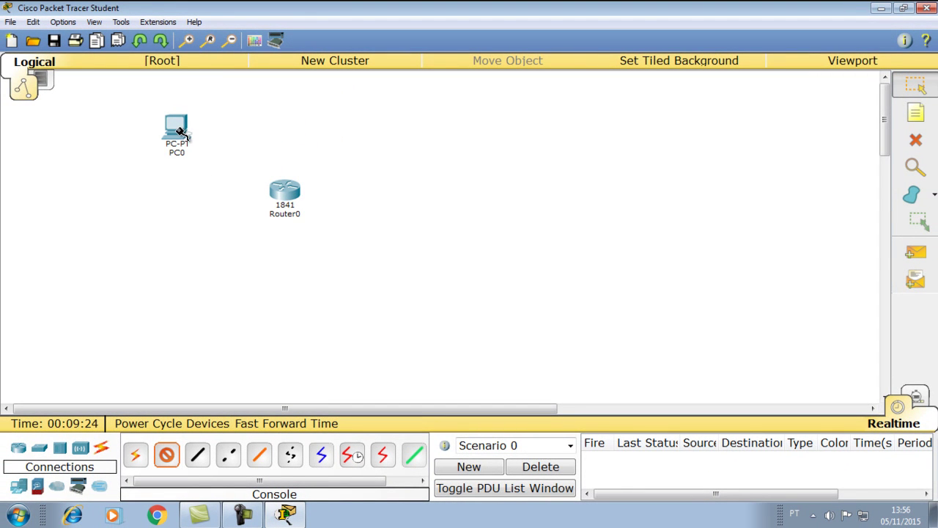
mouse_move(181, 132)
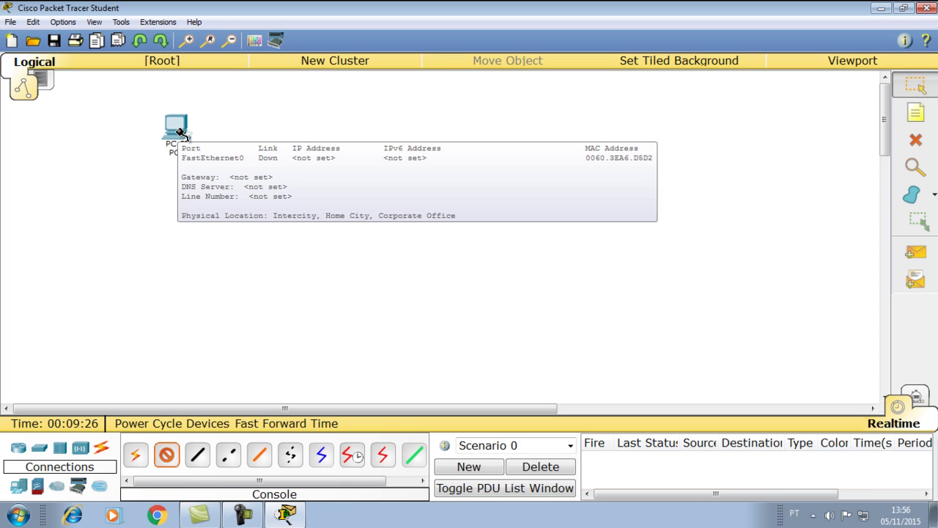
click(181, 132)
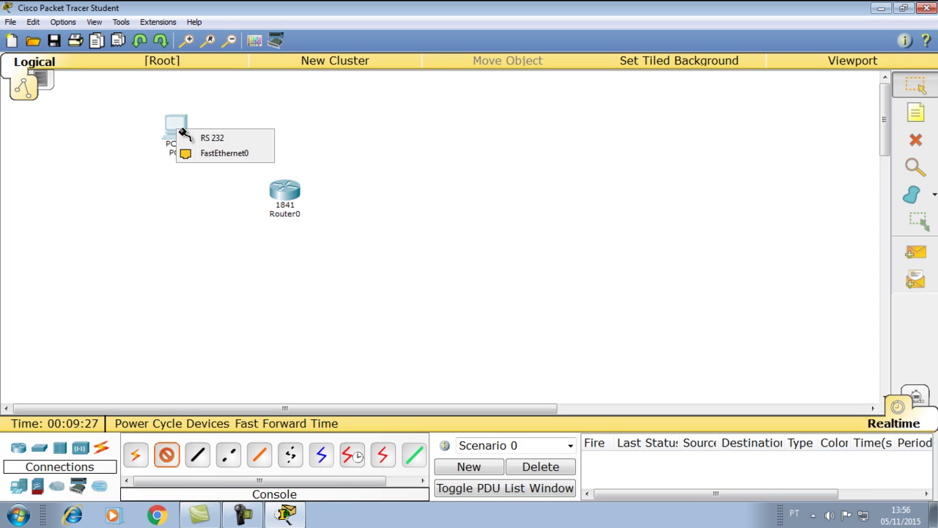
click(225, 140)
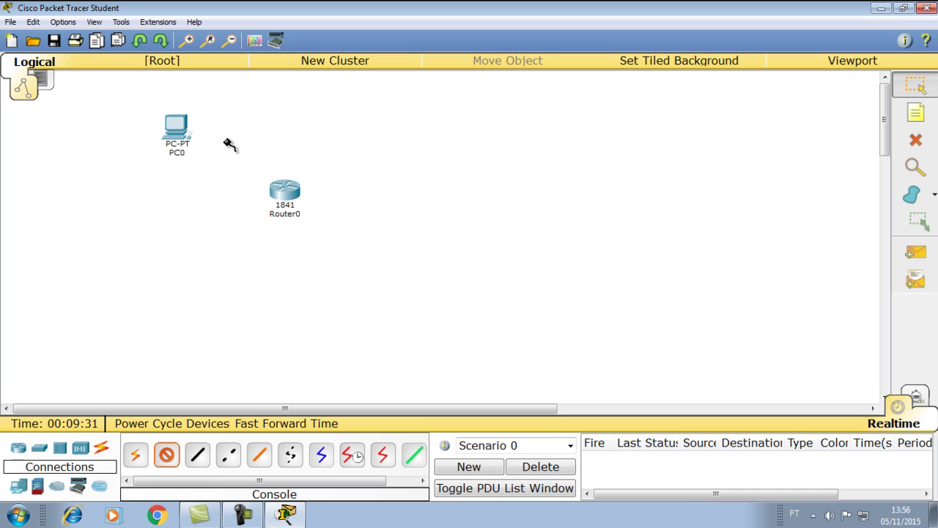
click(293, 194)
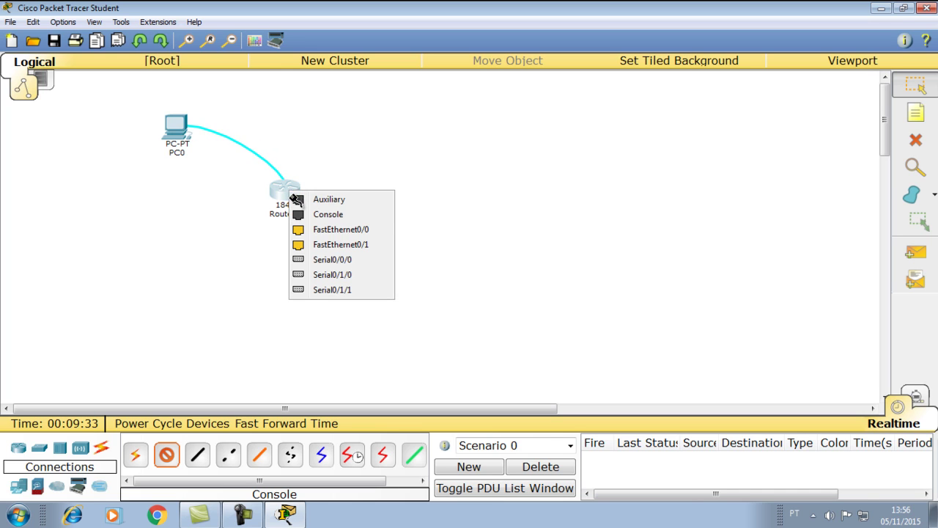
click(346, 220)
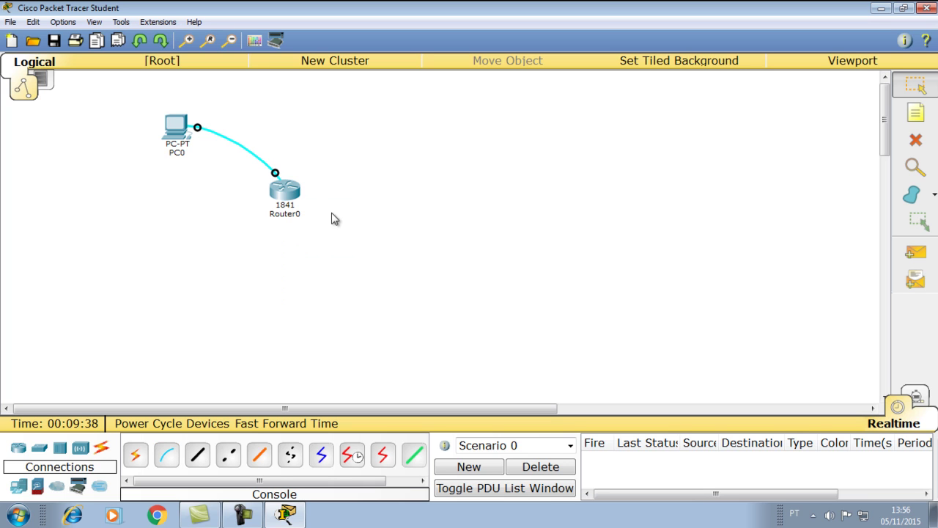
click(293, 205)
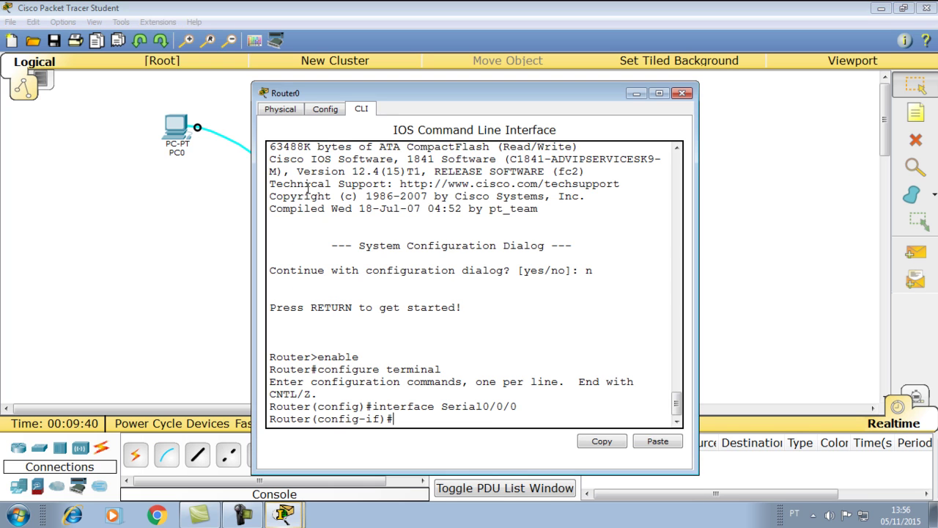
click(323, 110)
click(283, 110)
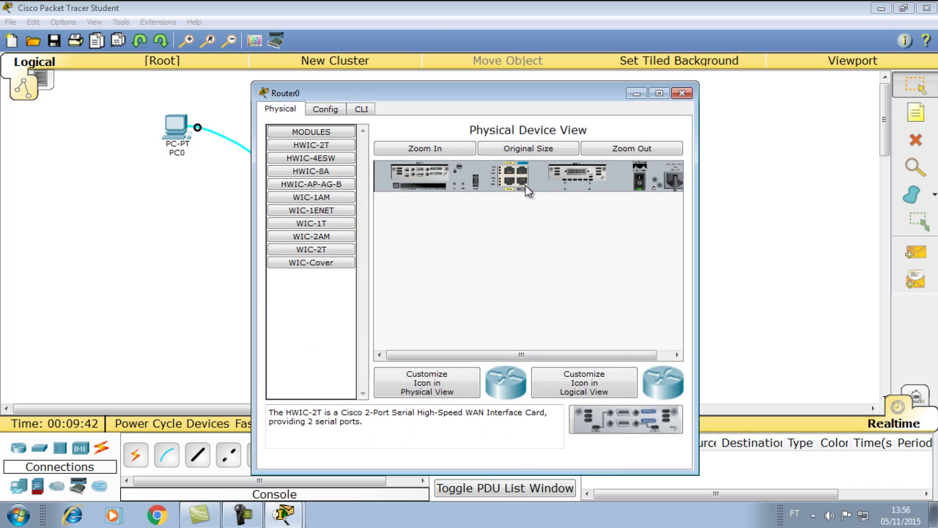
click(660, 93)
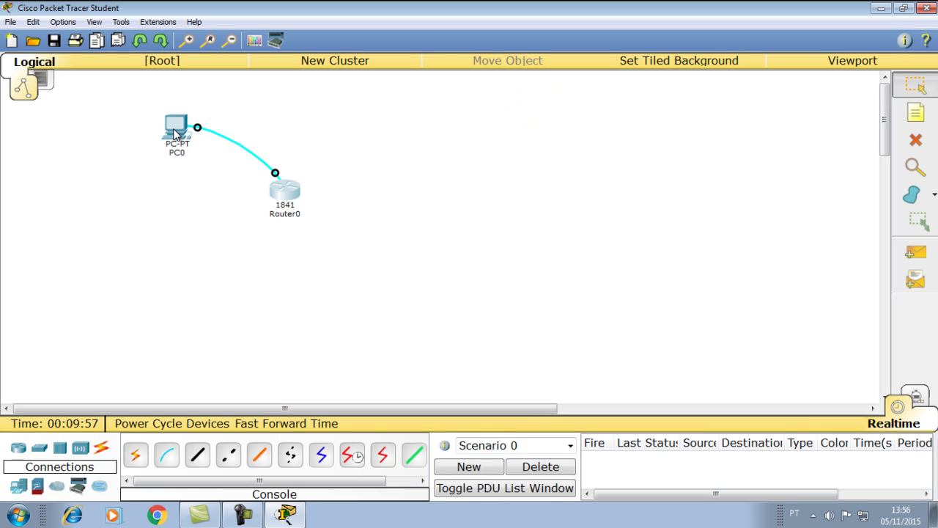
- Open PC0's Terminal full-screen, showing 9600 bps, 8 data bits, no parity, 1 stop bit
mouse_move(174, 132)
click(175, 129)
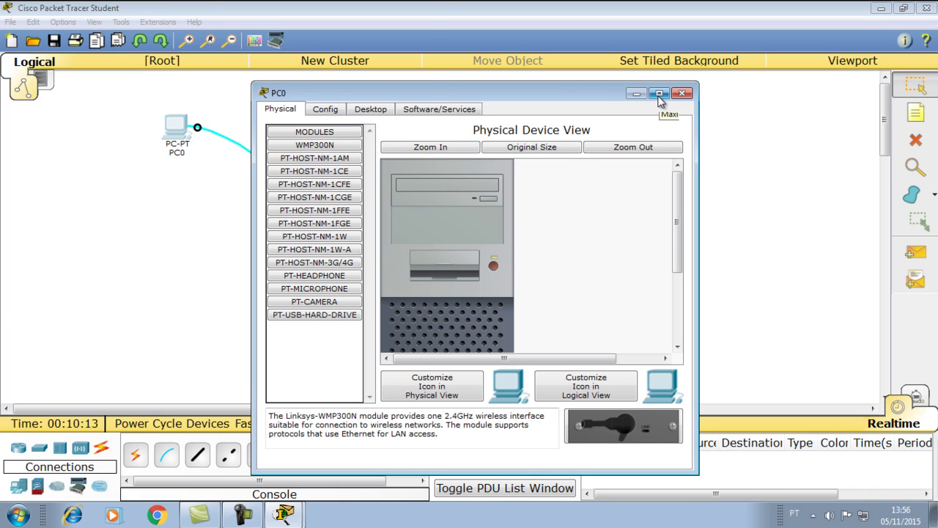
click(660, 97)
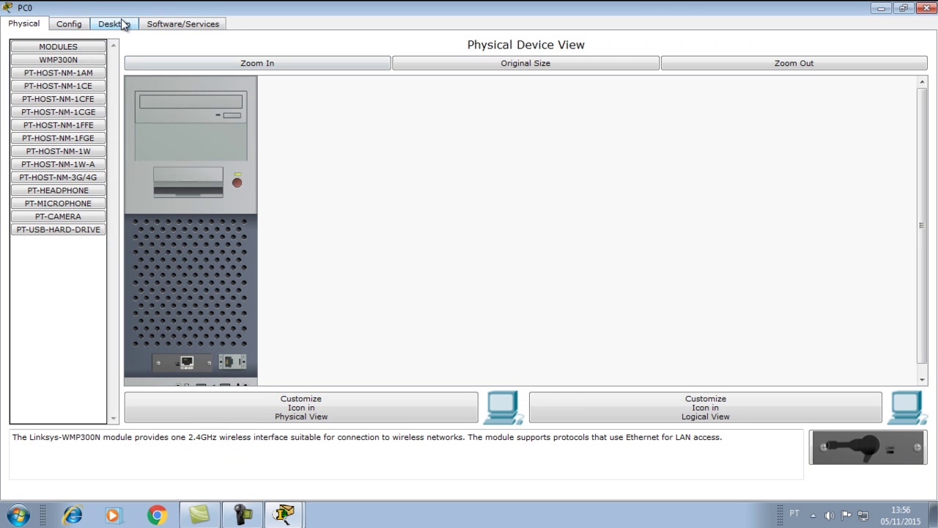
click(118, 24)
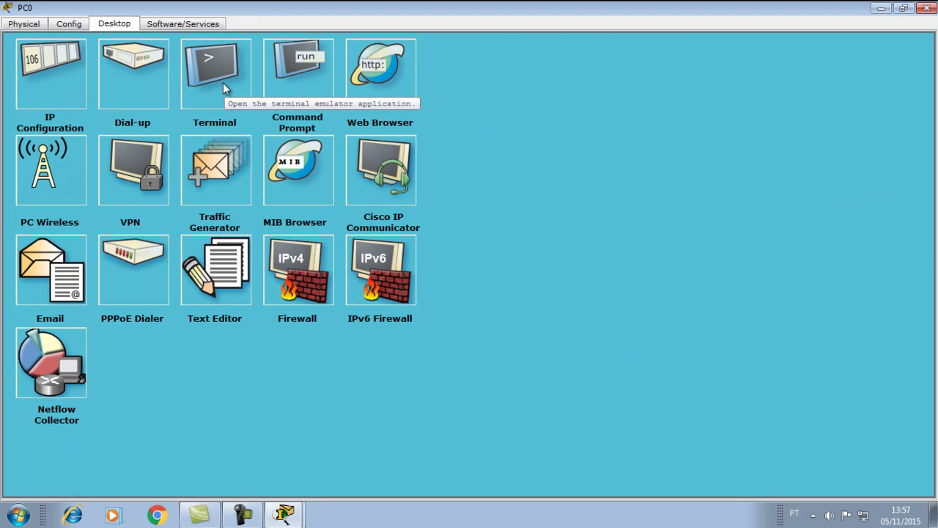
click(489, 205)
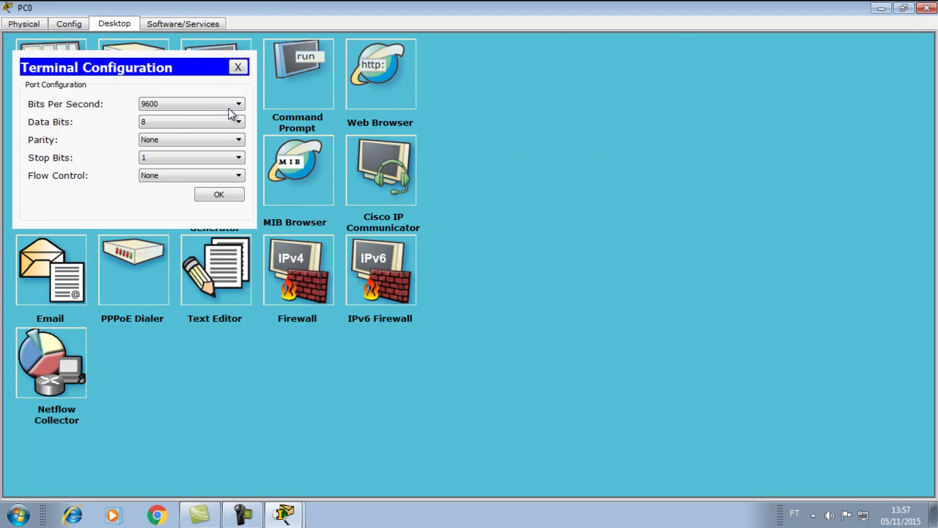
- Connect with default terminal settings, then run EXIT, END and RELOAD, confirming the reload
click(219, 195)
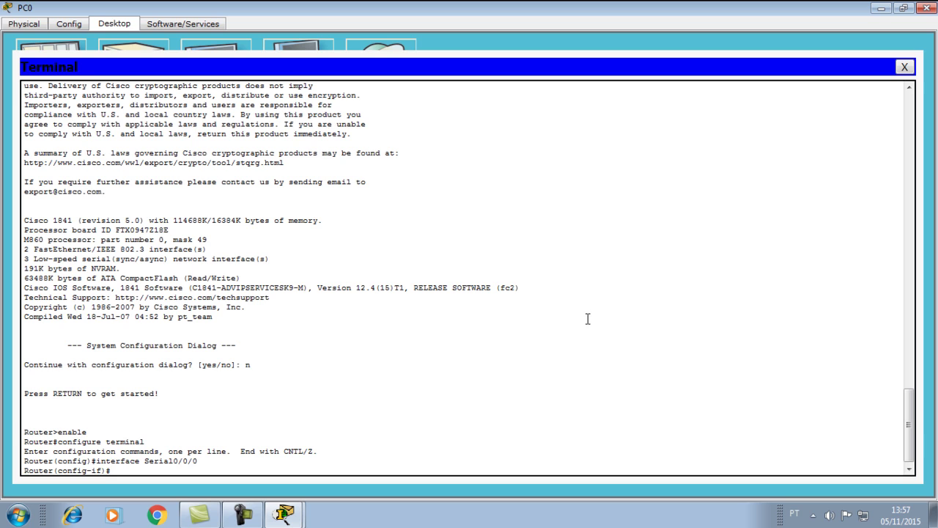
scroll(587, 318, down, 1)
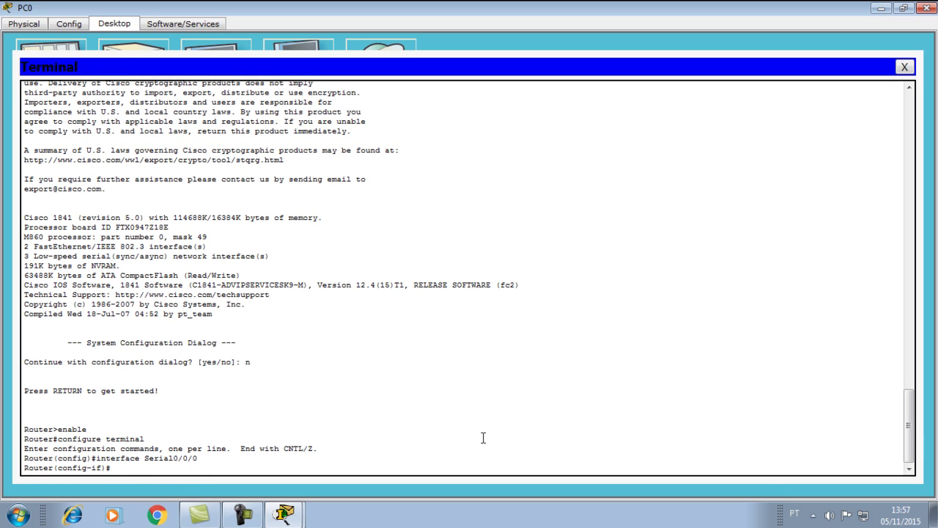
text(EXIT)
key(Return)
text(END)
key(Return)
text(RELOA)
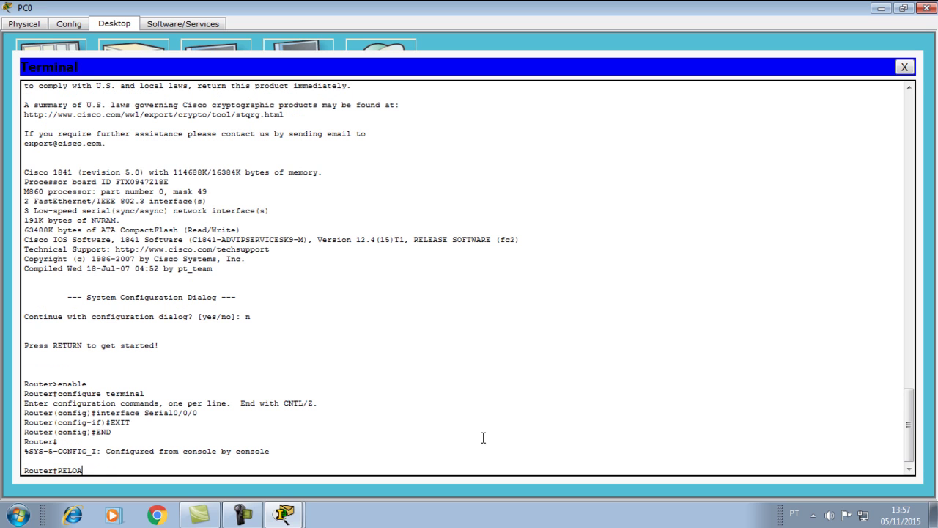
text(D)
key(Return)
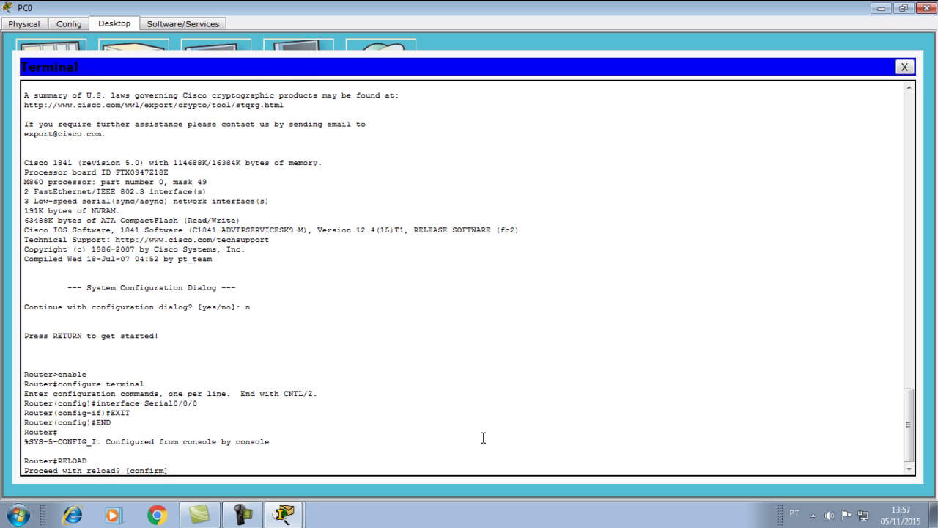
key(Return)
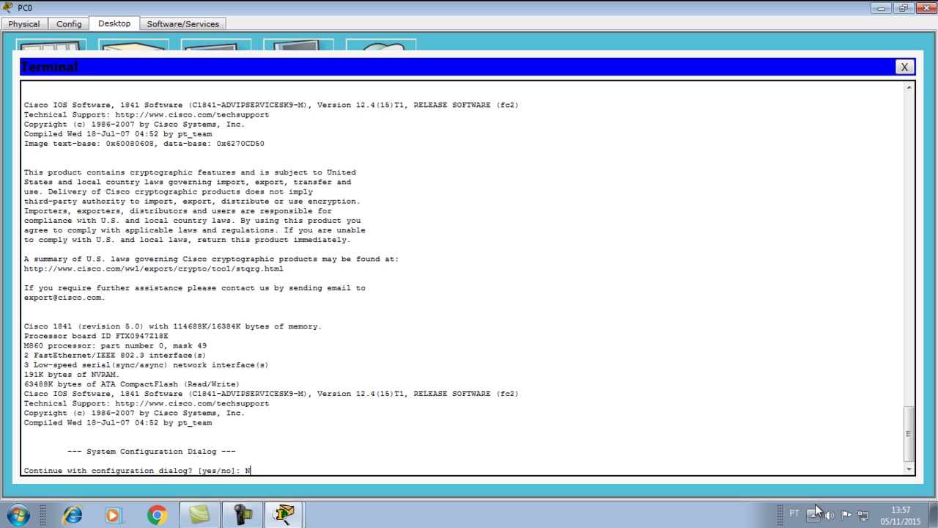
- Decline the initial configuration dialog and enter privileged mode with the enable command
key(Return)
key(Return)
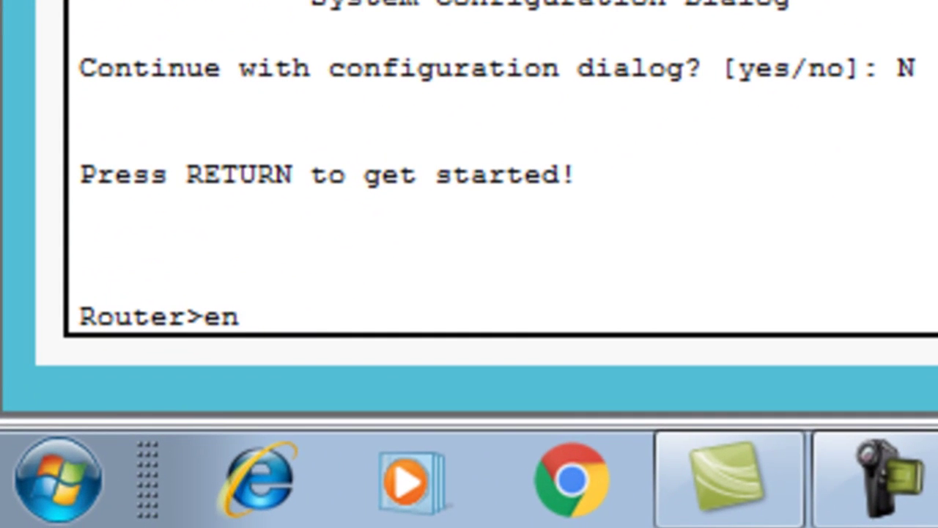
key(Tab)
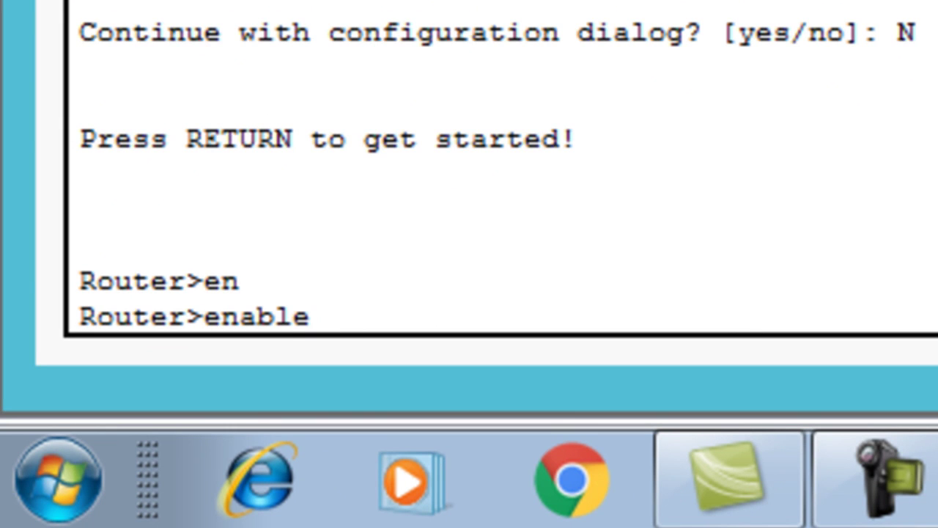
key(BackSpace)
key(BackSpace)
key(BackSpace)
key(BackSpace)
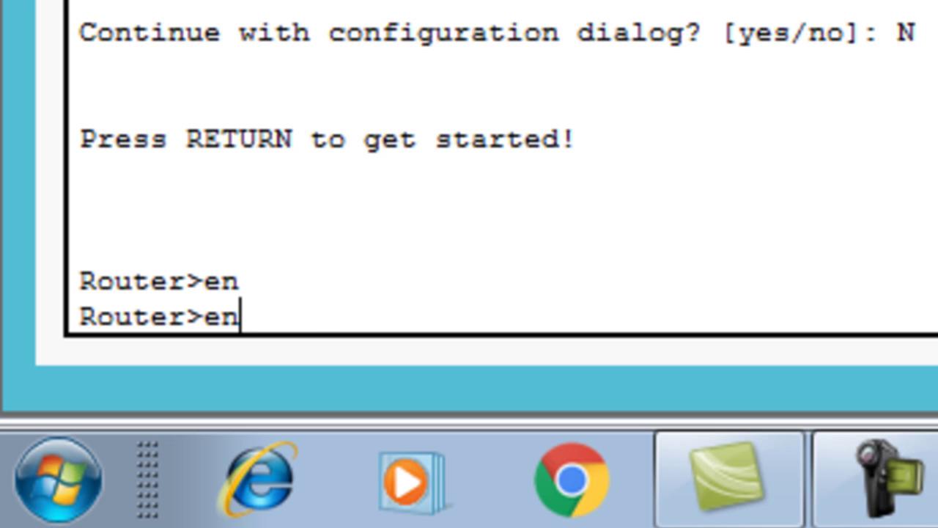
key(Tab)
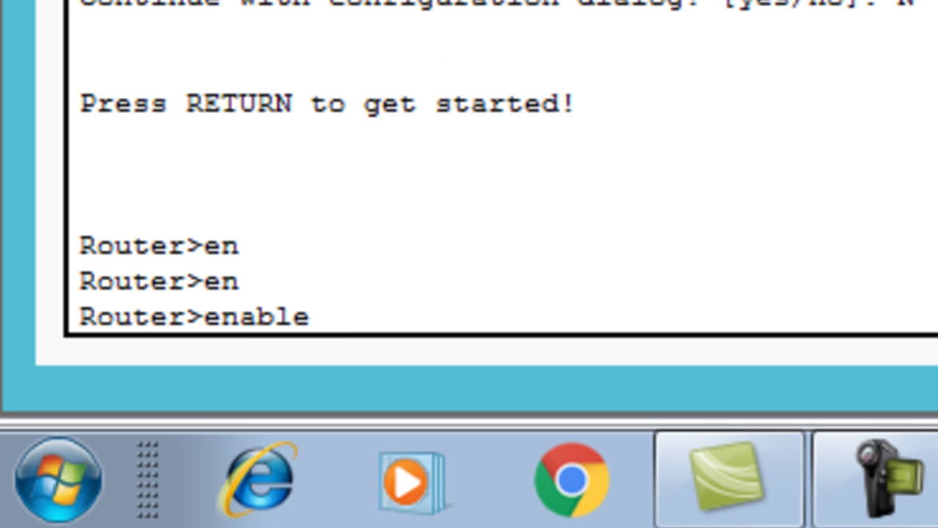
key(Return)
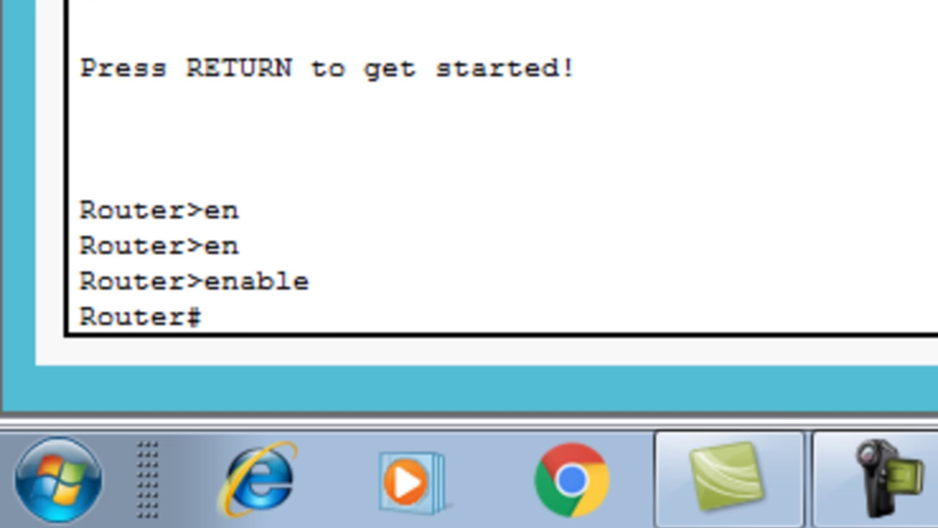
mouse_move(206, 325)
mouse_down()
mouse_move(189, 326)
mouse_move(189, 316)
mouse_up()
click(212, 320)
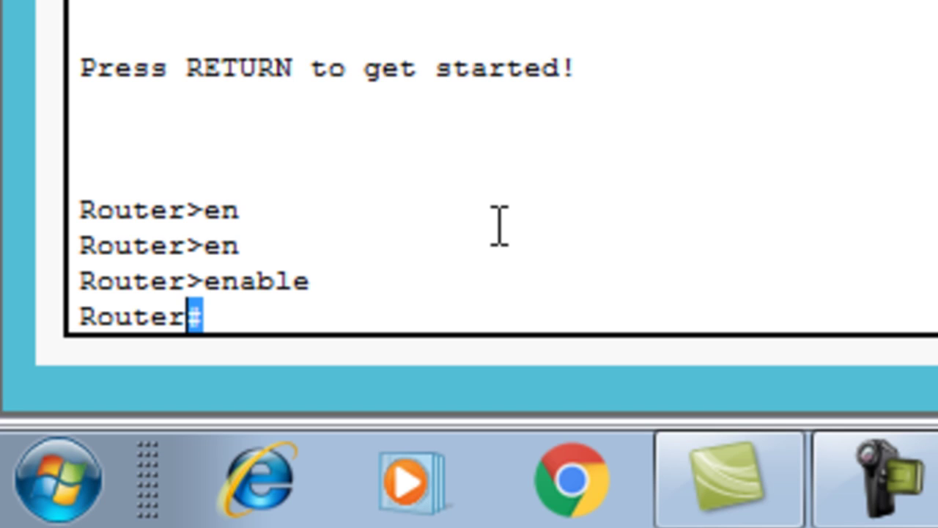
click(227, 314)
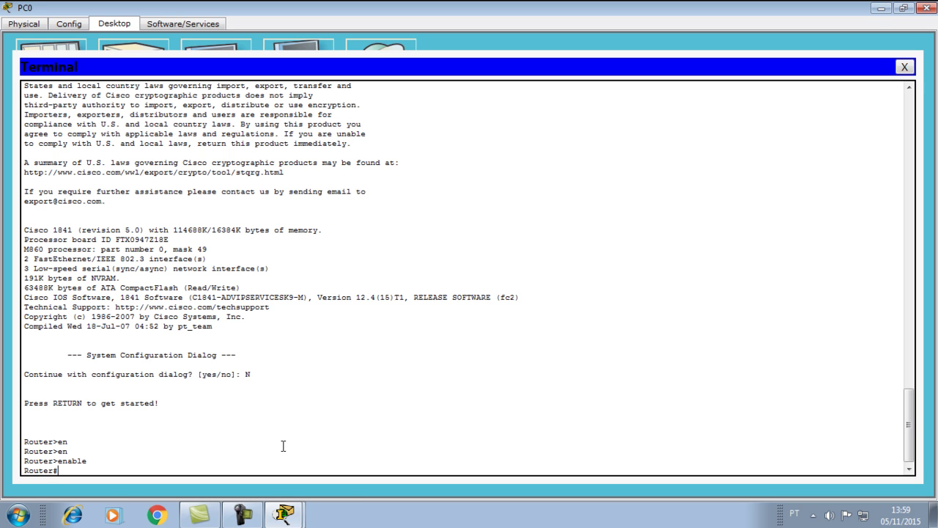
- Enter global configuration mode with conf t, reaching the Router(config)# prompt
text(con)
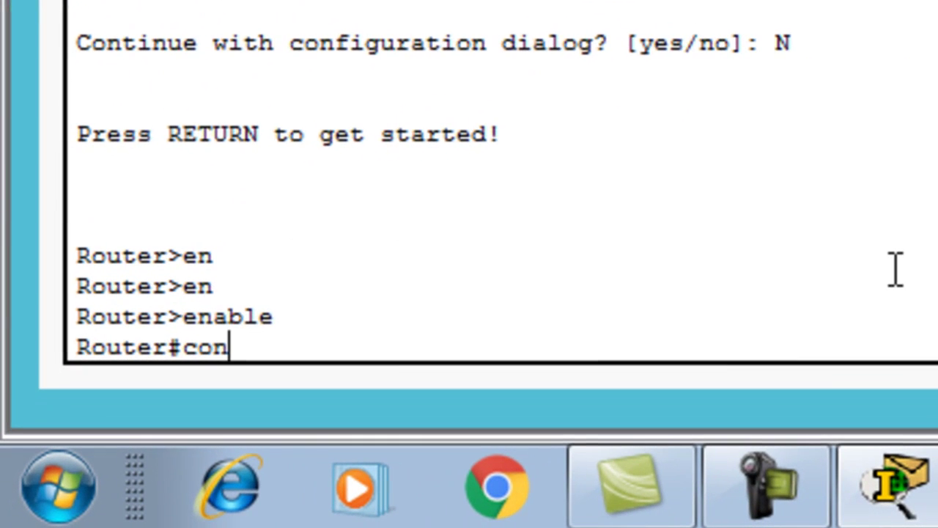
key(Tab)
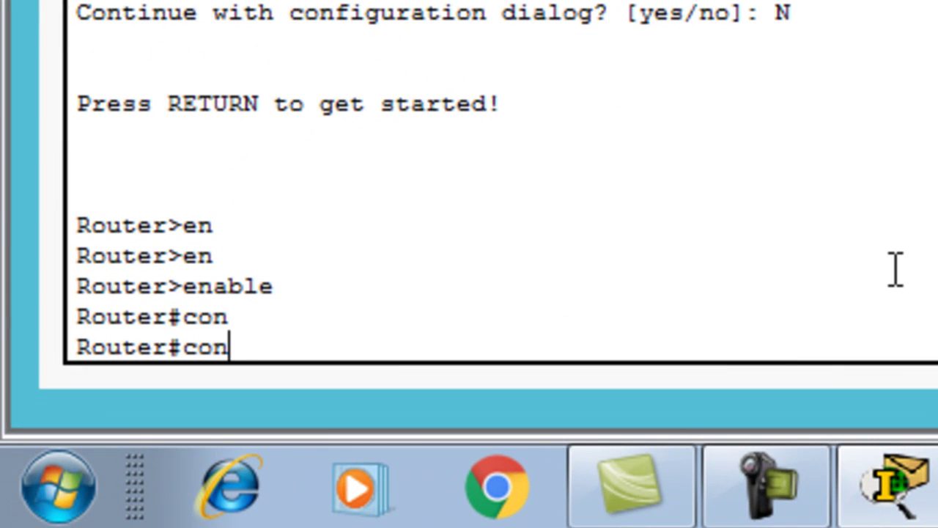
text(f)
key(Tab)
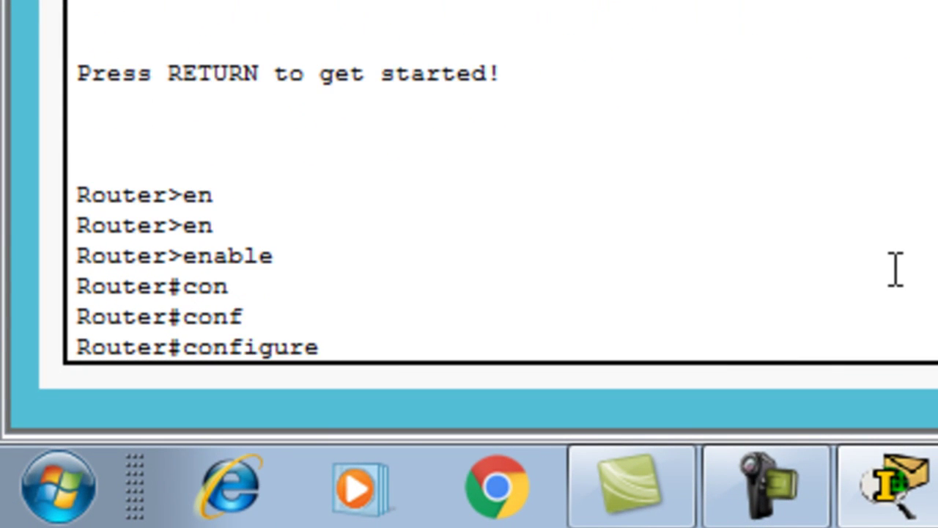
text(te)
key(Tab)
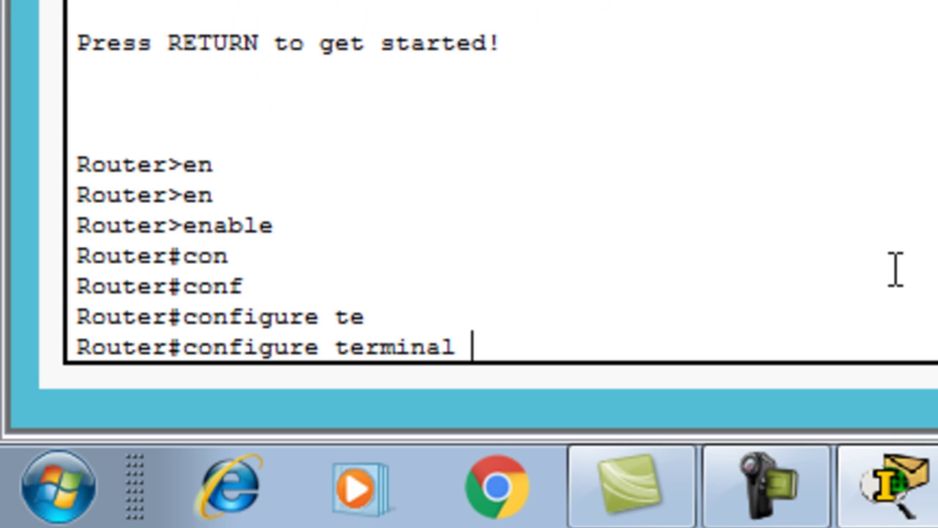
key(BackSpace)
key(BackSpace)
key(BackSpace)
key(BackSpace)
key(BackSpace)
key(BackSpace)
key(BackSpace)
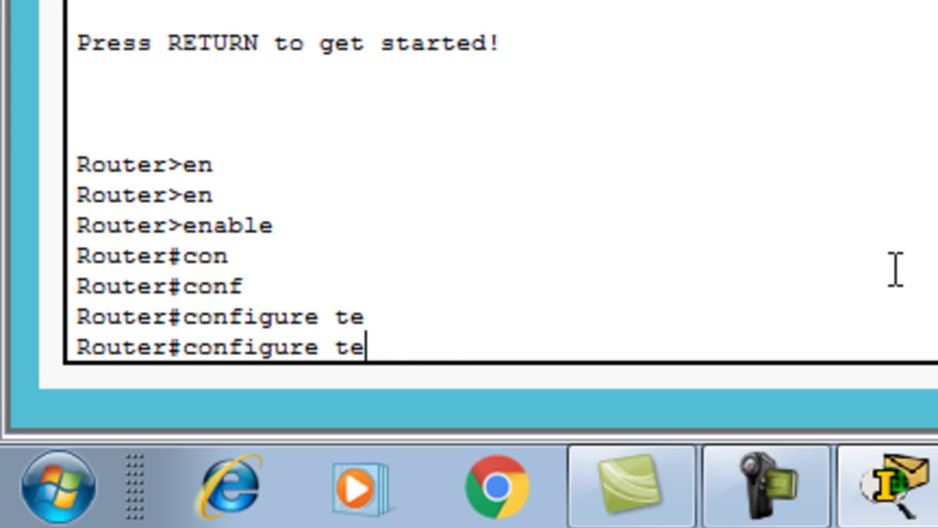
key(BackSpace)
key(BackSpace)
key(BackSpace)
key(BackSpace)
key(BackSpace)
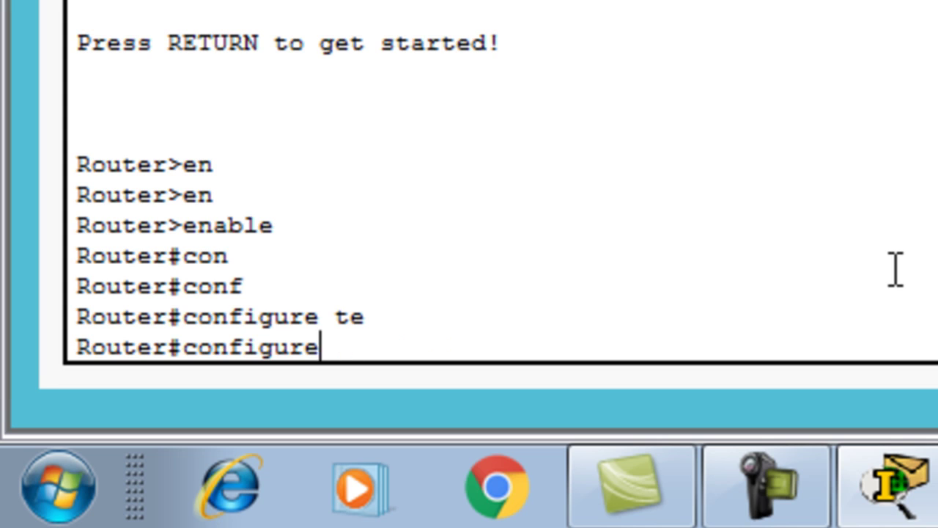
key(BackSpace)
key(BackSpace)
text(t)
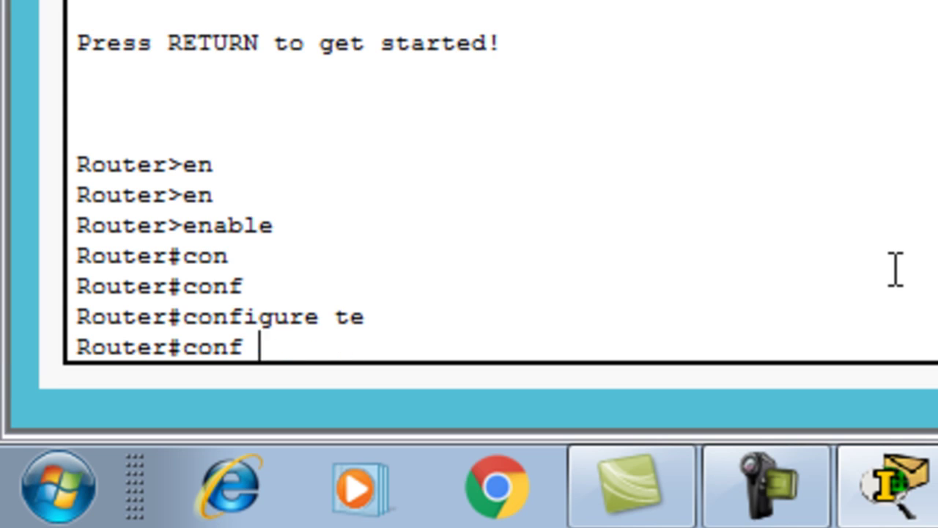
key(Return)
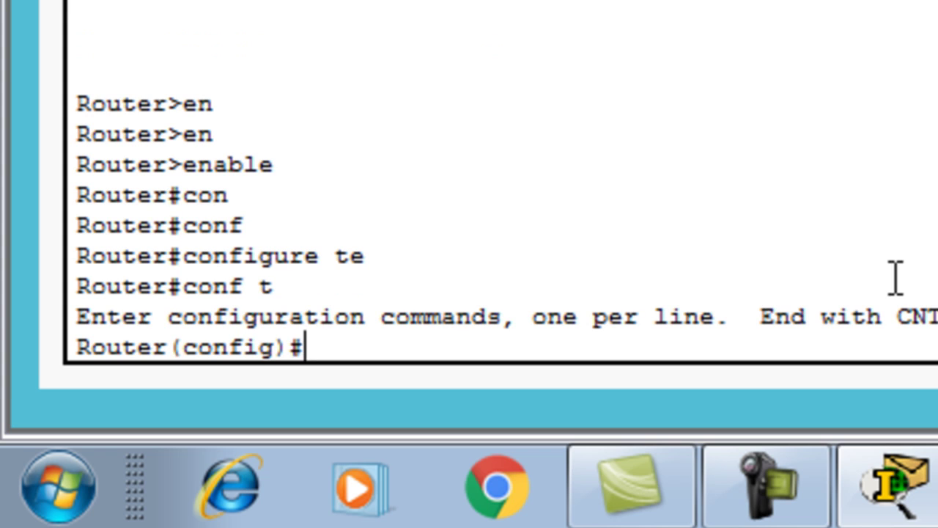
drag(170, 347, 288, 370)
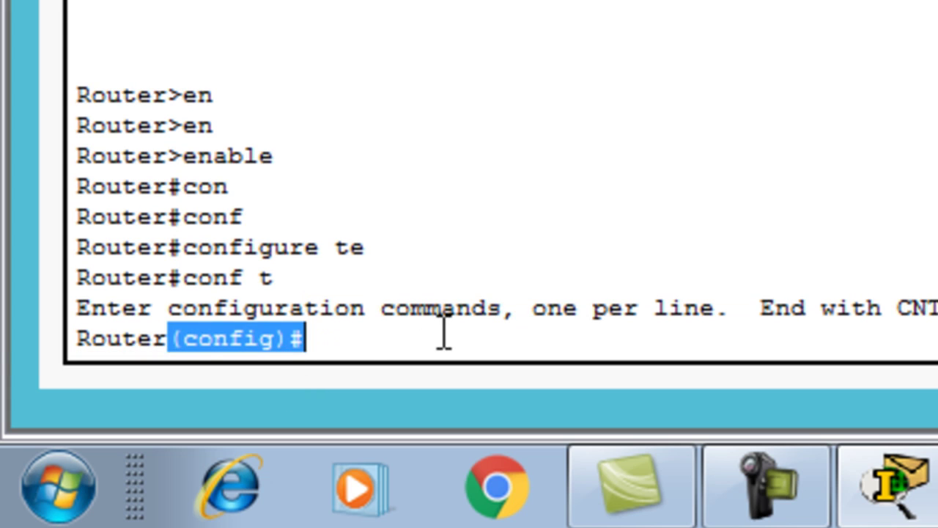
click(354, 342)
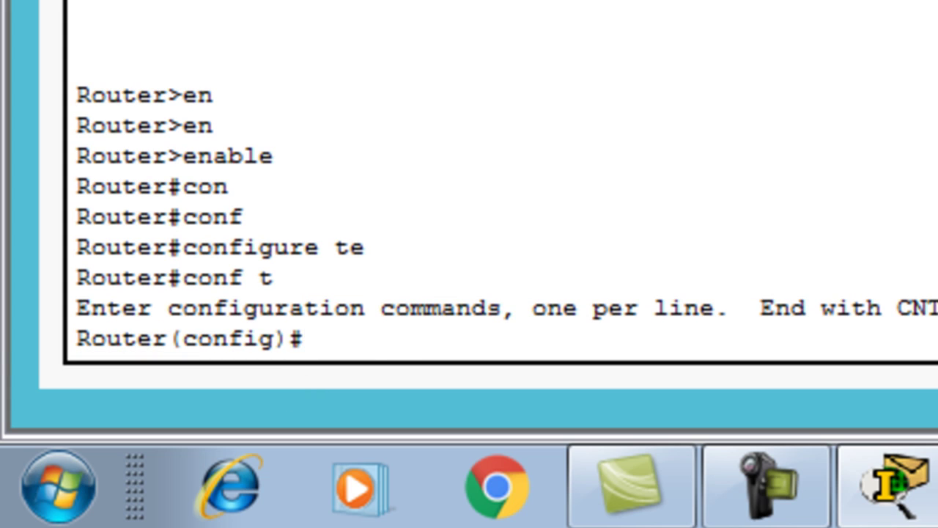
- Rename the router to ROTEADOR1 with the hostname command
text(hos)
key(Tab)
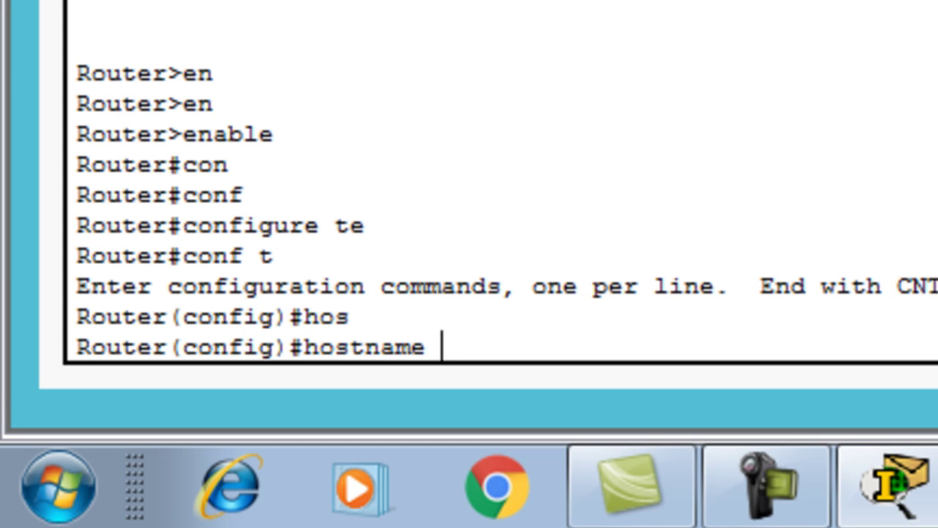
text(RO)
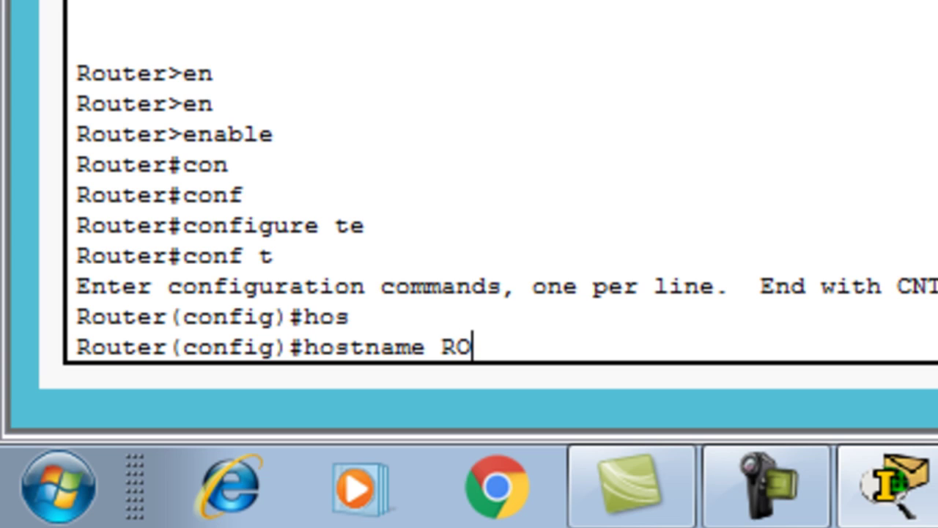
text(TEADOR)
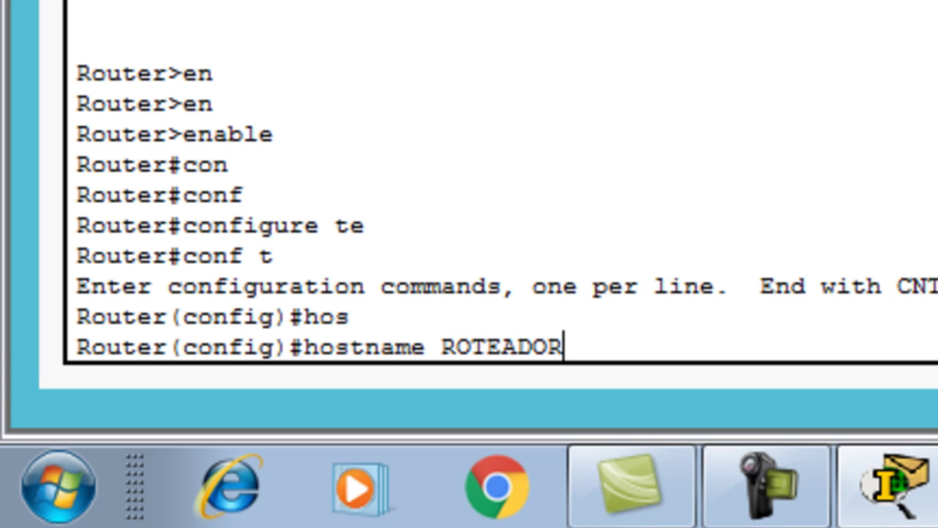
text(1)
key(Return)
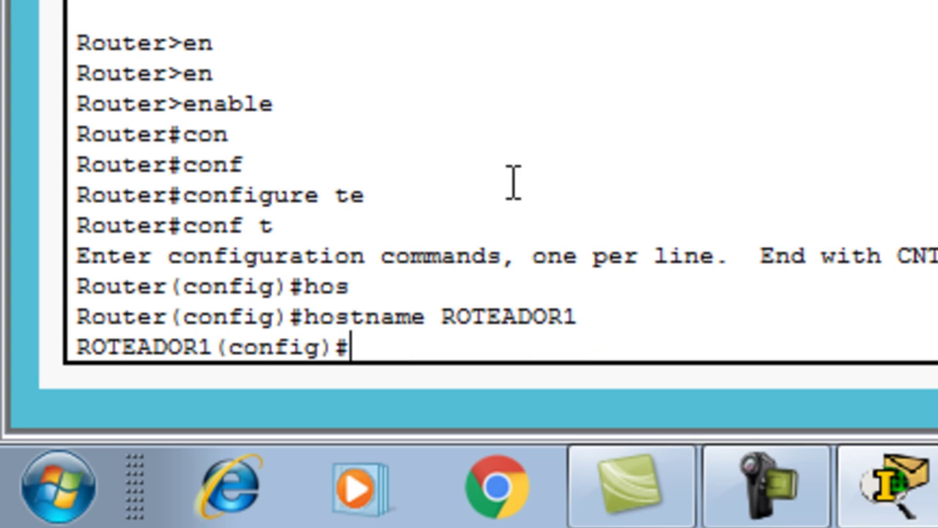
drag(203, 354, 63, 340)
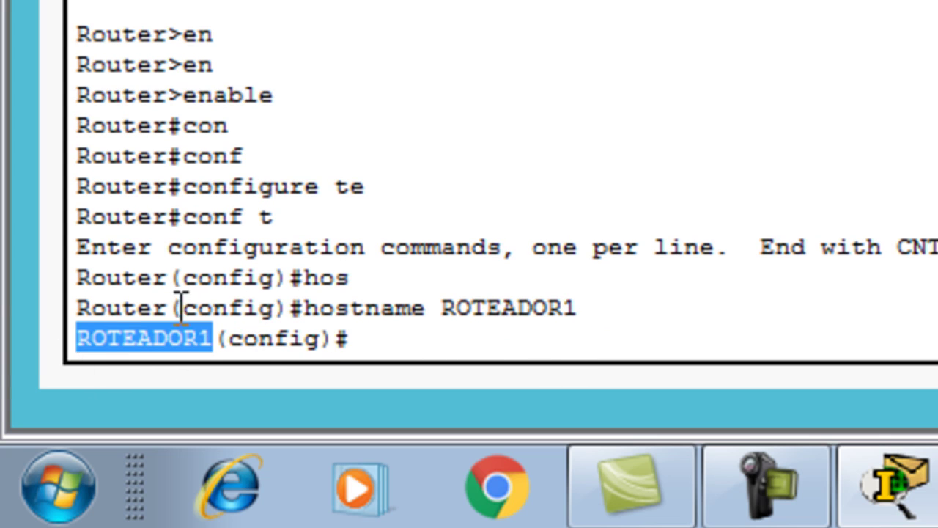
drag(169, 307, 69, 293)
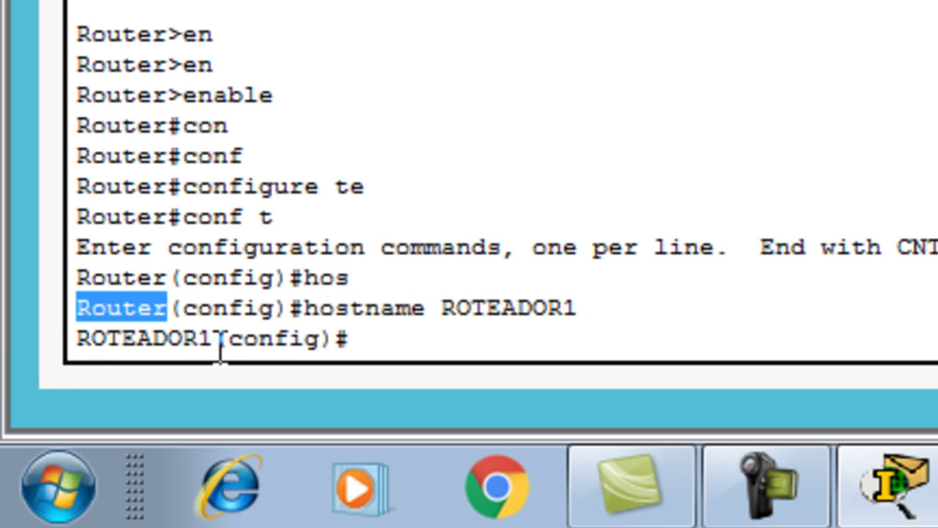
drag(213, 338, 77, 345)
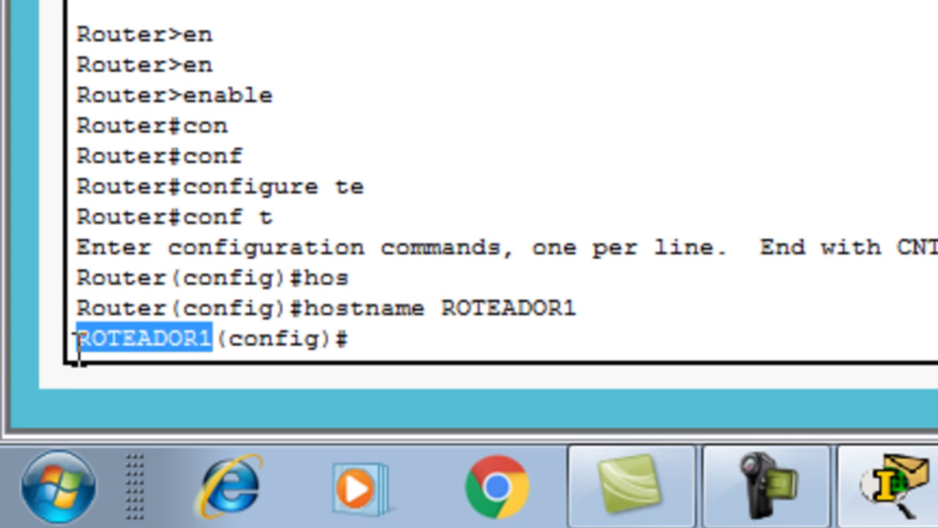
click(392, 341)
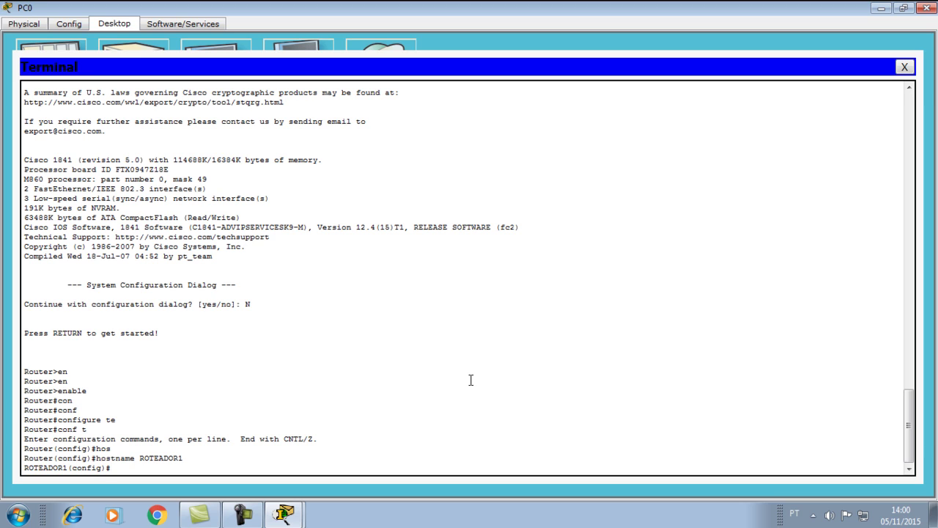
- Set the router's plain enable password with enable password
text(ena)
key(Tab)
text(s)
key(Tab)
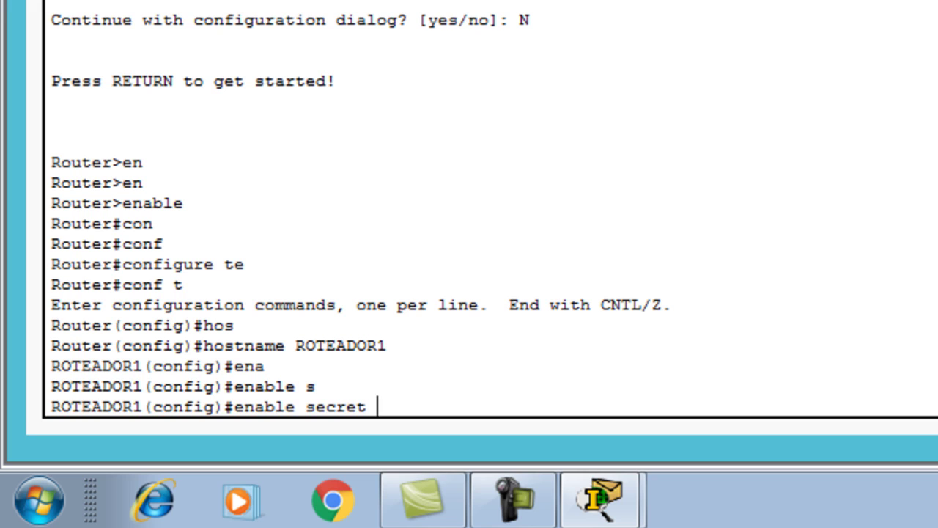
key(BackSpace)
key(BackSpace)
key(BackSpace)
key(BackSpace)
key(BackSpace)
key(BackSpace)
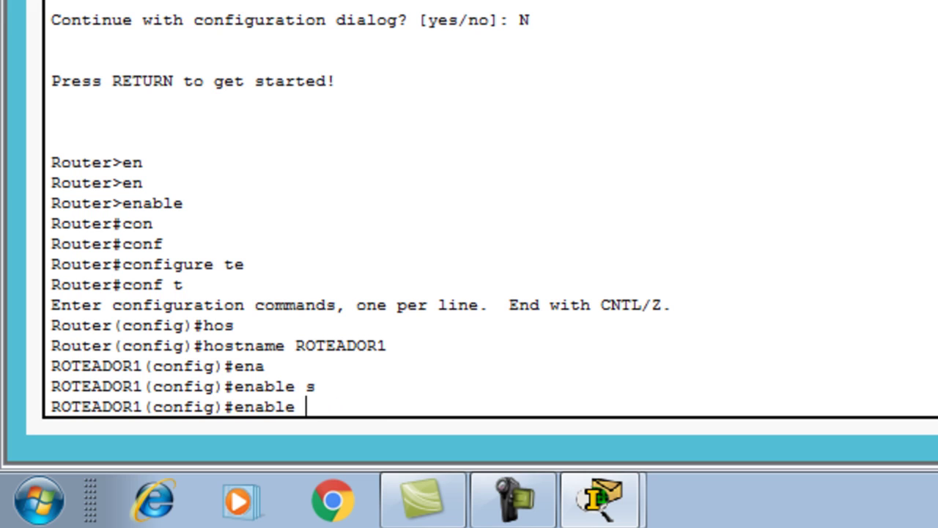
text(p)
key(Tab)
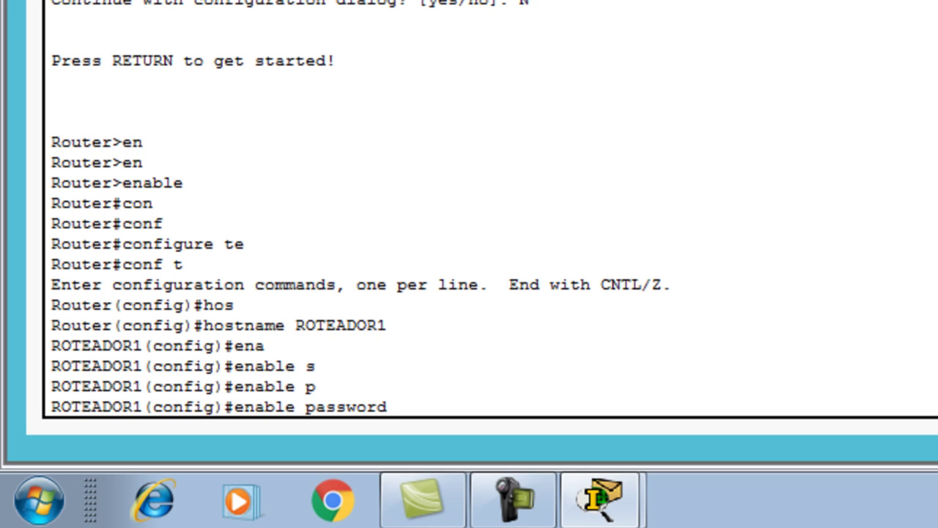
text(class)
key(Return)
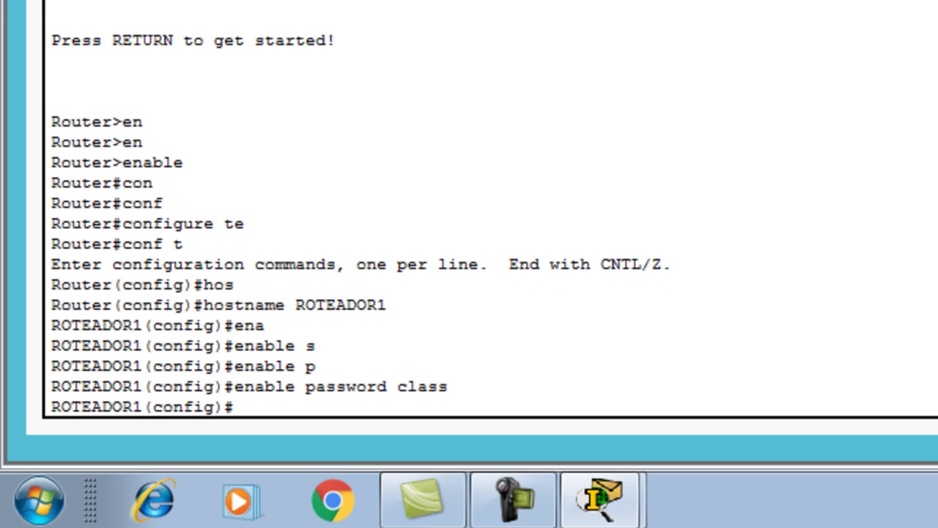
- Leave configuration mode with end, returning to the ROTEADOR1# prompt
text(end)
key(Return)
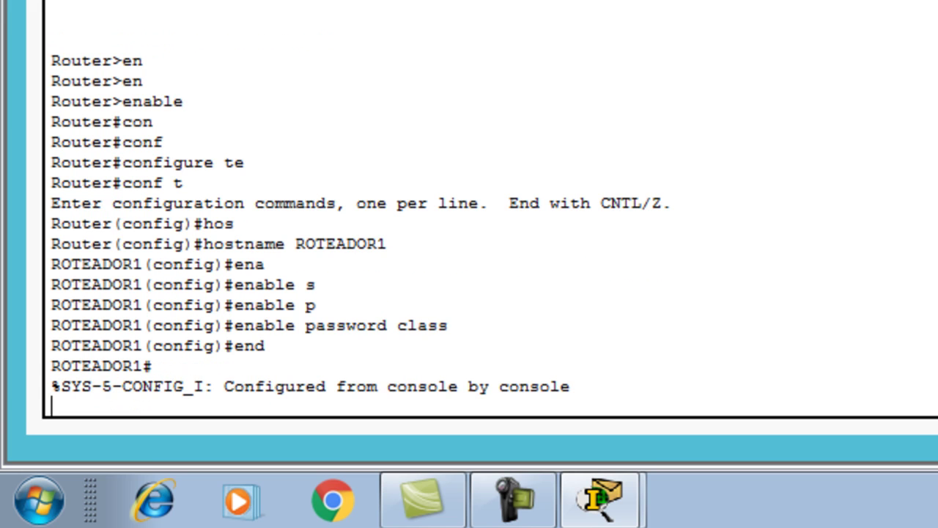
key(Return)
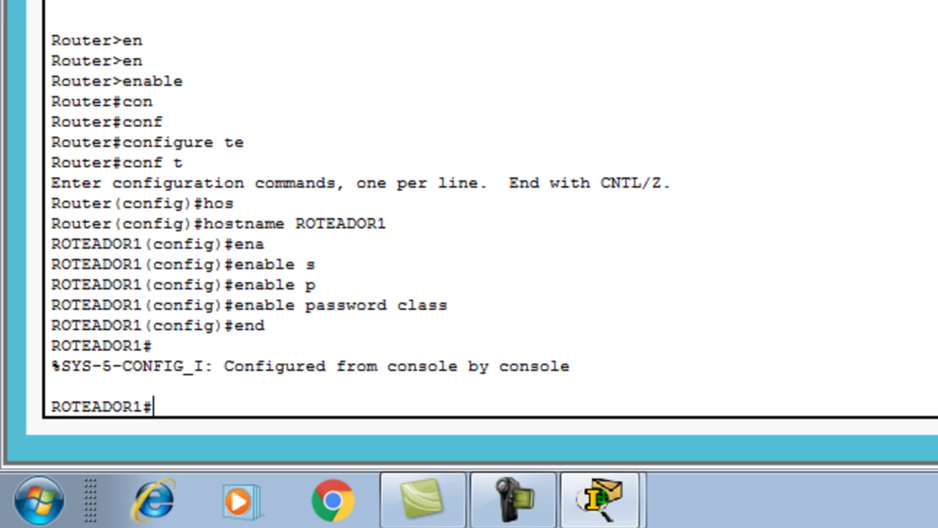
- Save with copy running-config startup-config, accepting the default destination filename
text(cop)
key(Tab)
text(r)
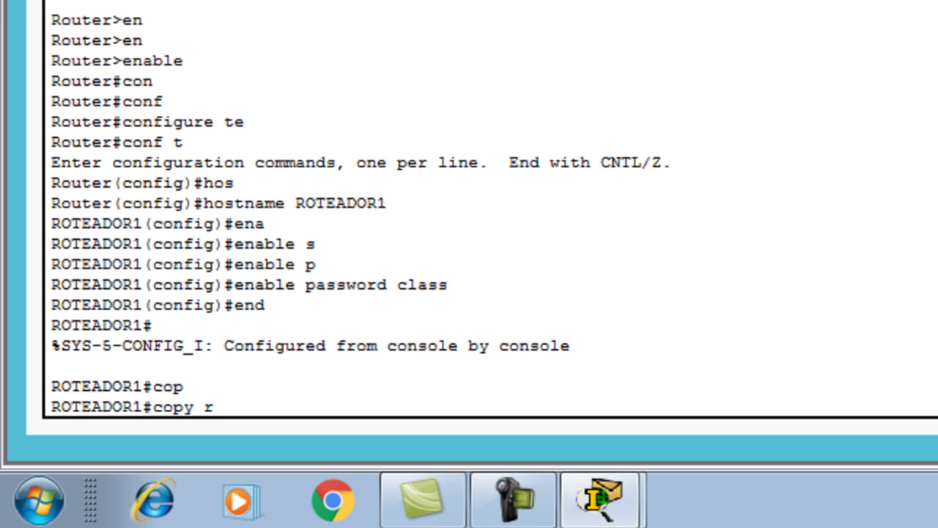
key(Tab)
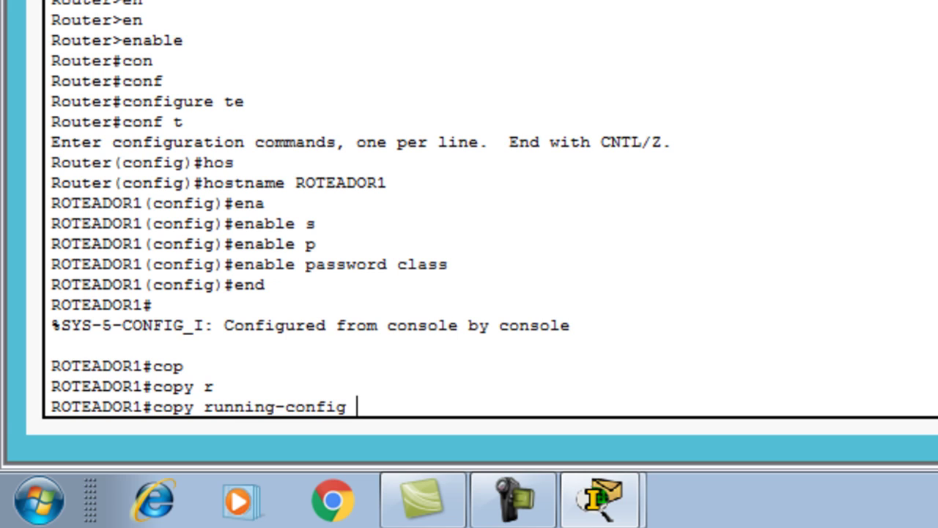
text(s)
key(Tab)
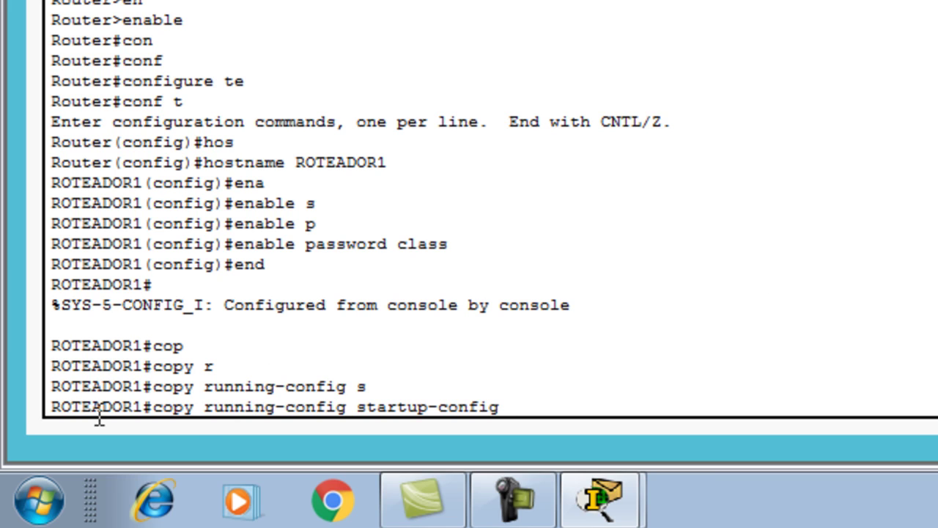
drag(205, 407, 350, 418)
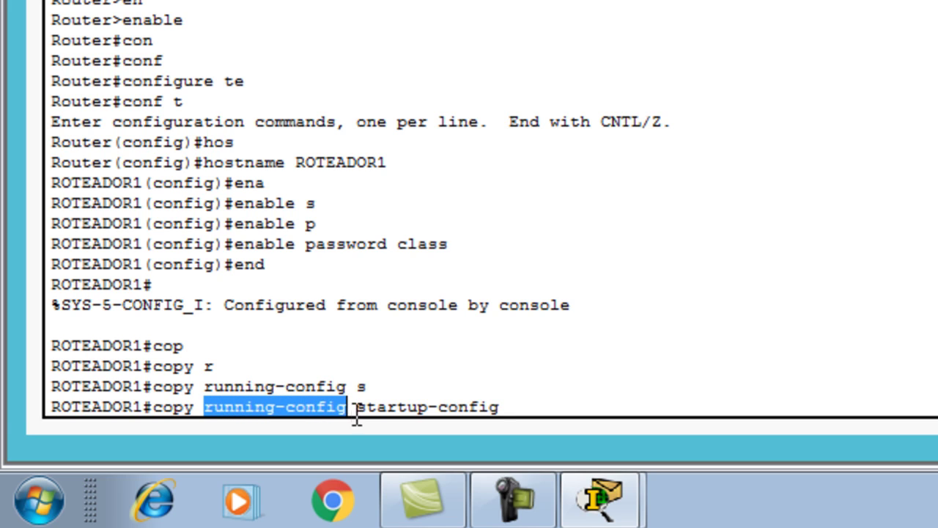
drag(357, 409, 503, 408)
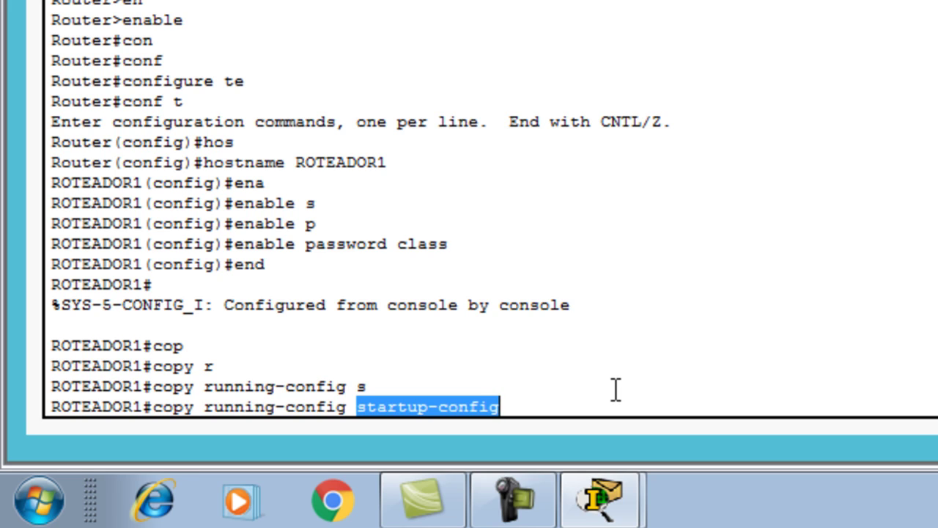
key(Return)
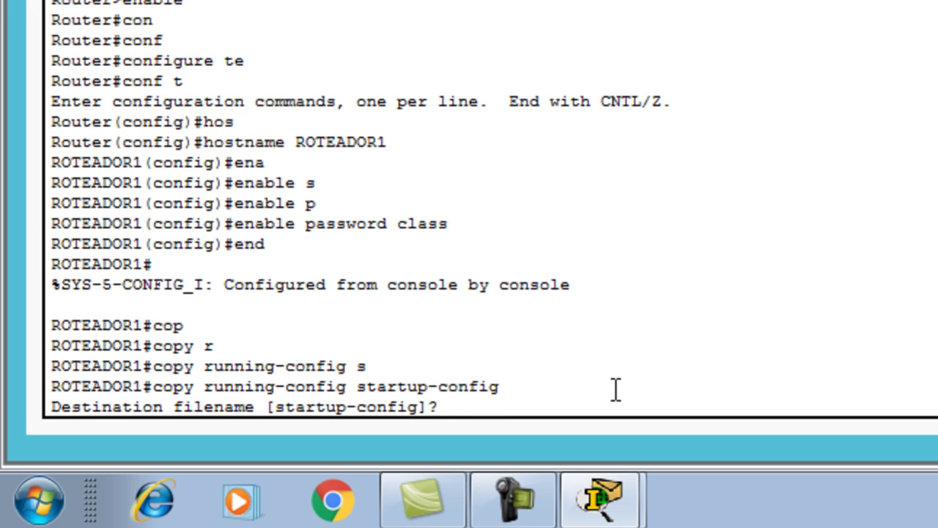
key(Return)
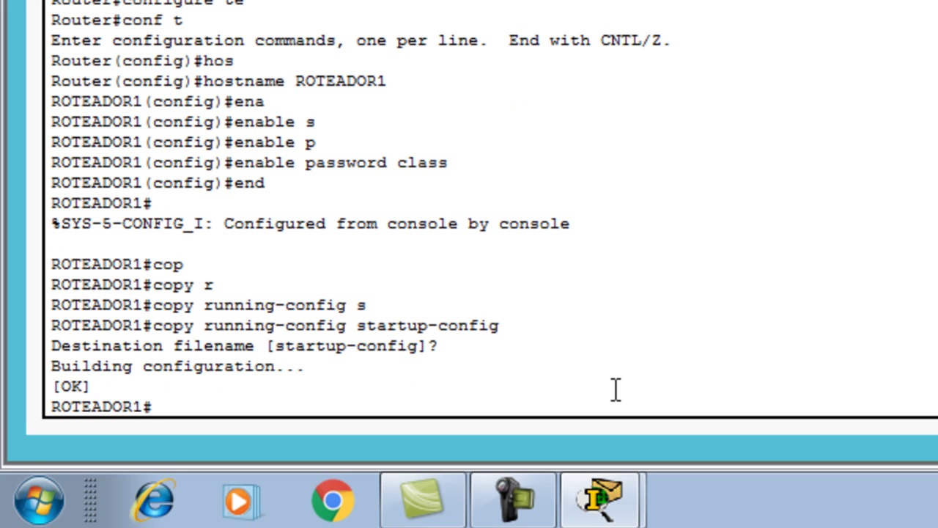
- Save again using wr and copy run start, then type show run
text(wr)
key(Return)
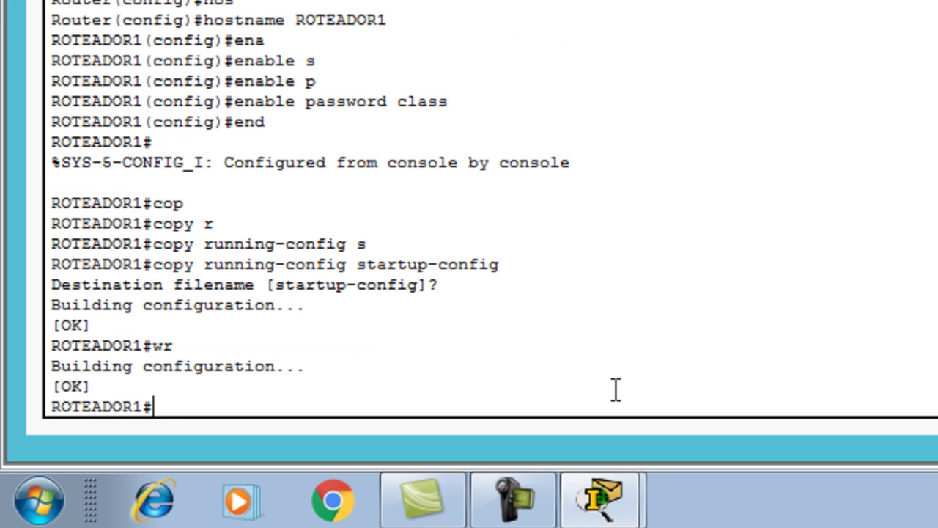
text(copy run)
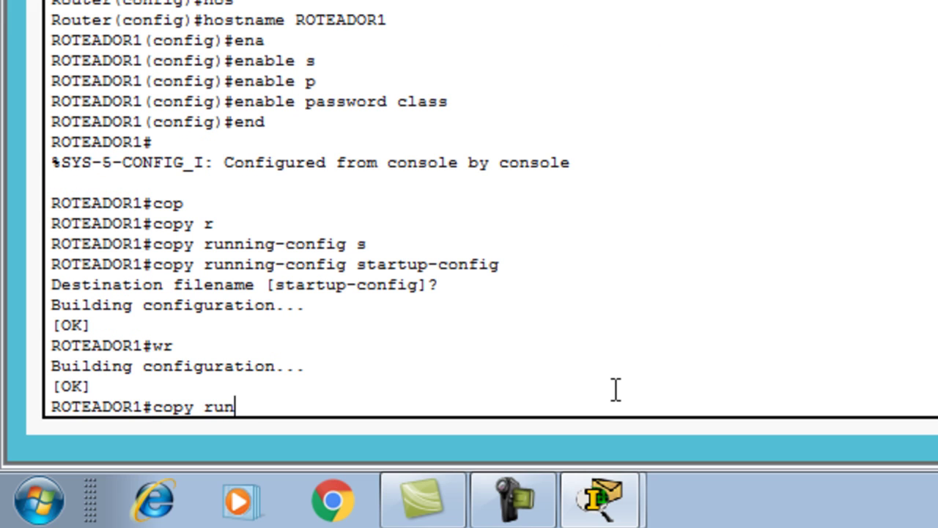
text( start)
key(Return)
key(Return)
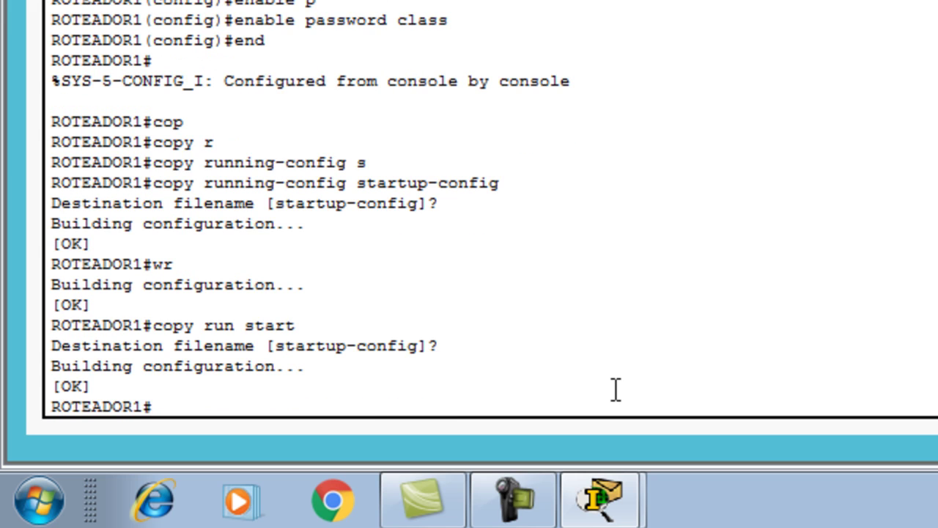
text(show run)
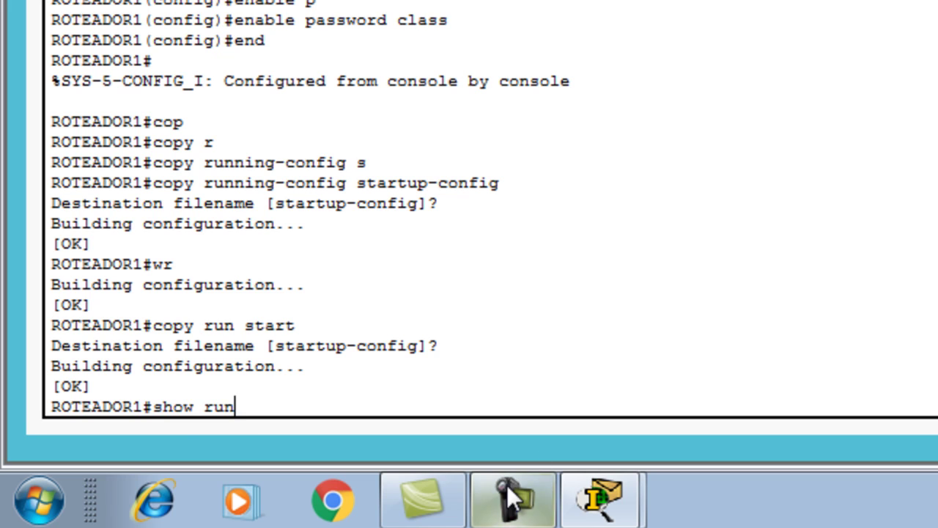
- Run show run, inspect the enable password line, and page to the configuration's end
drag(236, 407, 156, 388)
click(246, 390)
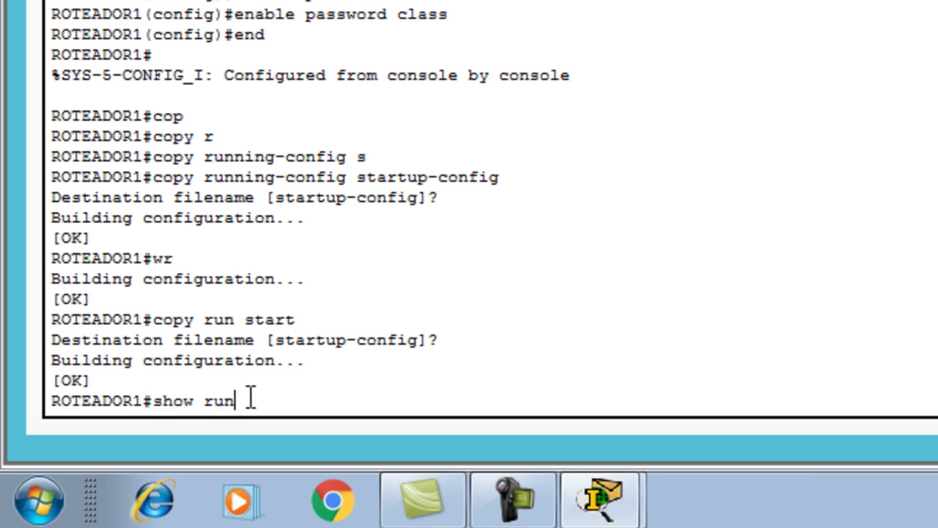
drag(242, 399, 142, 400)
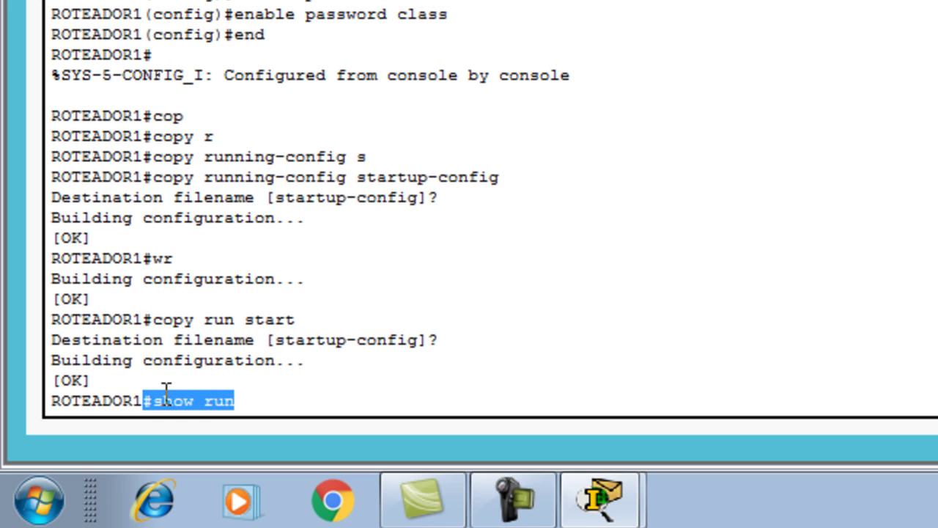
click(241, 394)
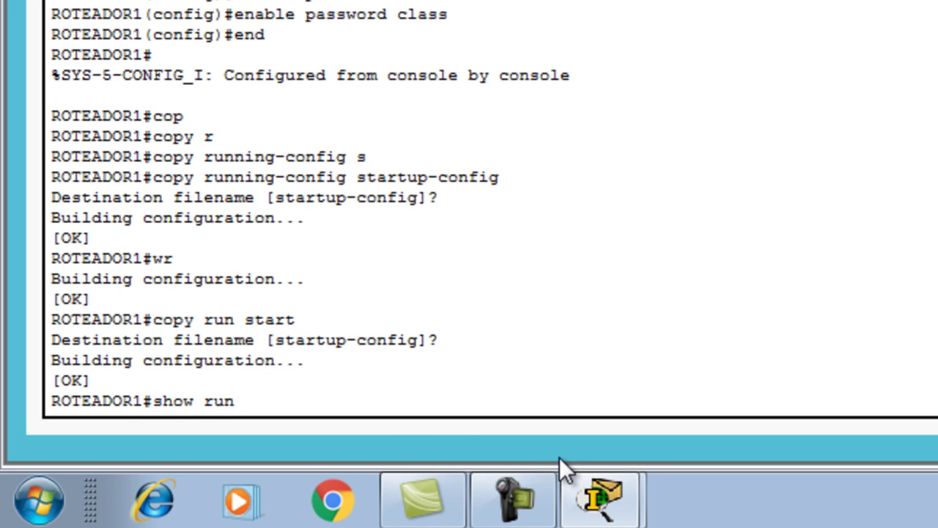
key(Return)
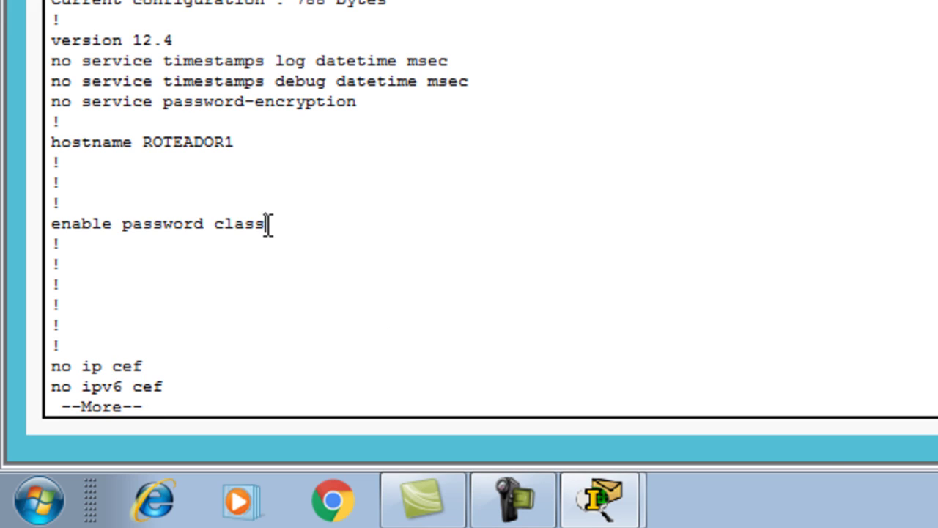
mouse_move(267, 225)
mouse_down()
mouse_move(233, 237)
mouse_move(203, 232)
mouse_move(215, 222)
mouse_move(271, 222)
mouse_up()
click(272, 249)
click(284, 254)
drag(217, 233, 268, 224)
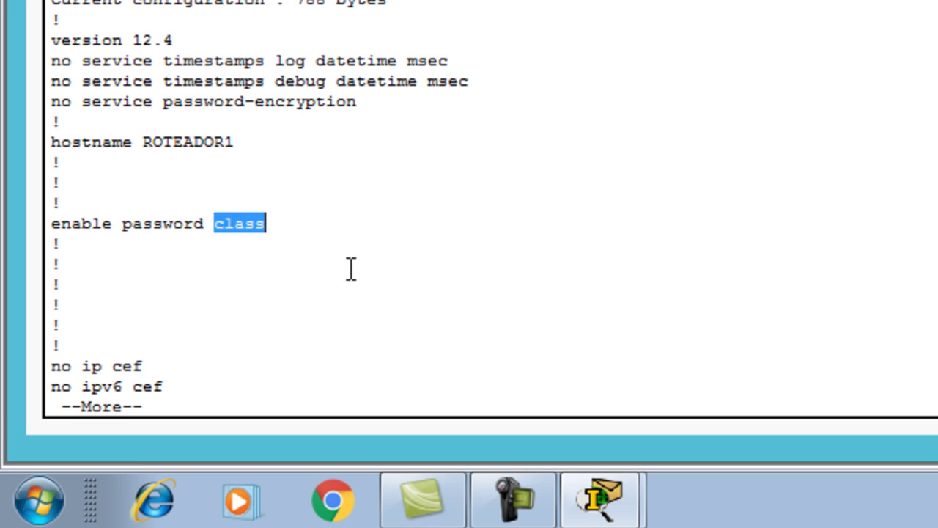
click(324, 384)
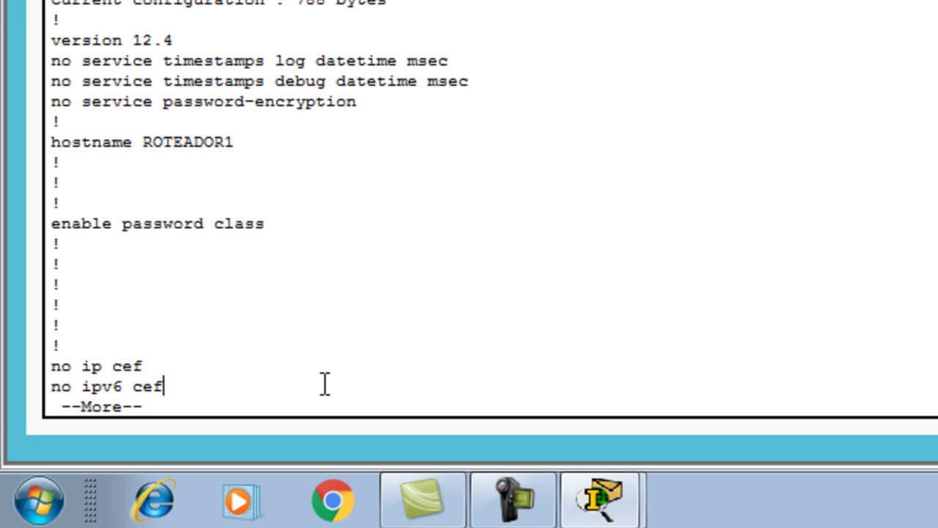
key(space)
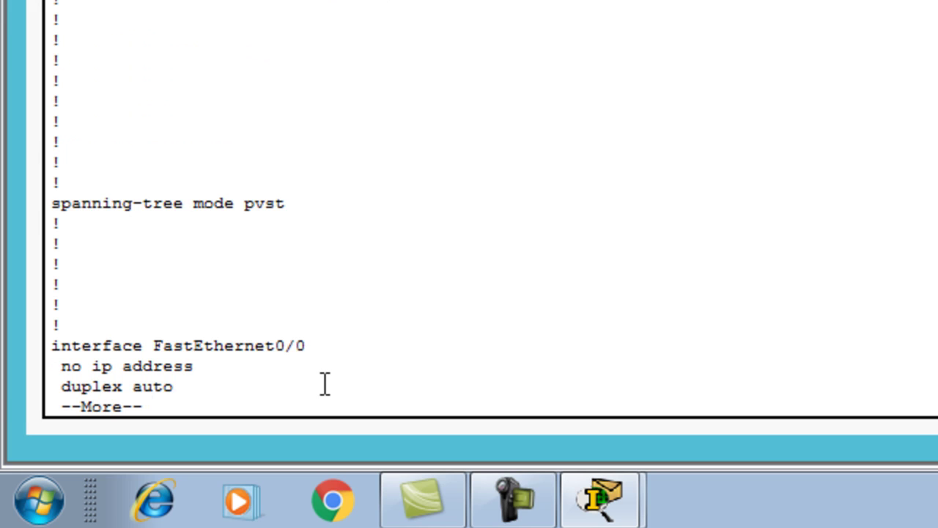
key(space)
key(space)
key(space)
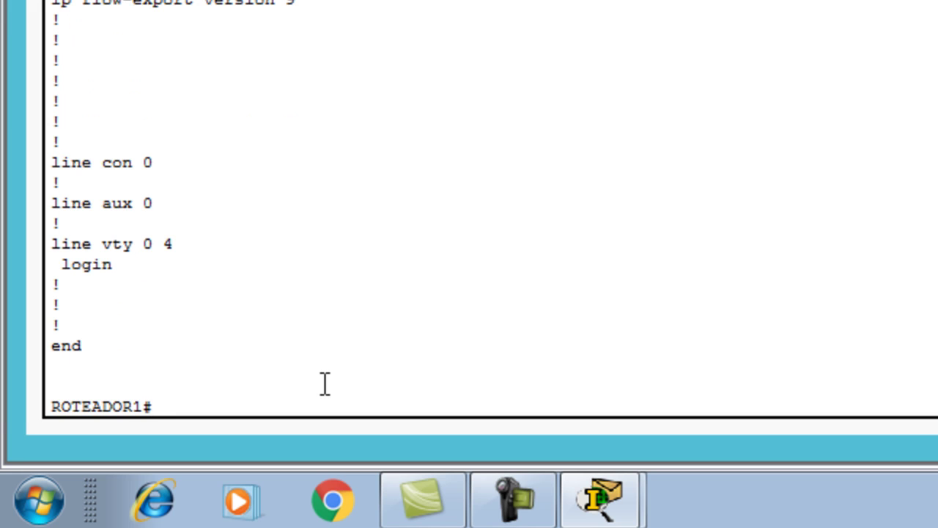
text(show run)
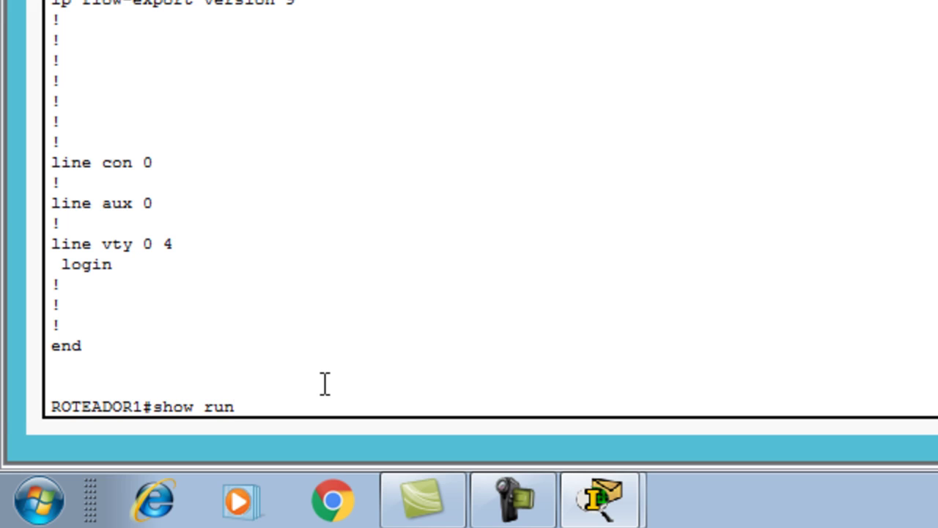
- Enter conf t, see show run fail, then list the configuration with do show run
key(BackSpace)
key(BackSpace)
key(BackSpace)
key(BackSpace)
key(BackSpace)
key(BackSpace)
key(BackSpace)
key(BackSpace)
text(conf t)
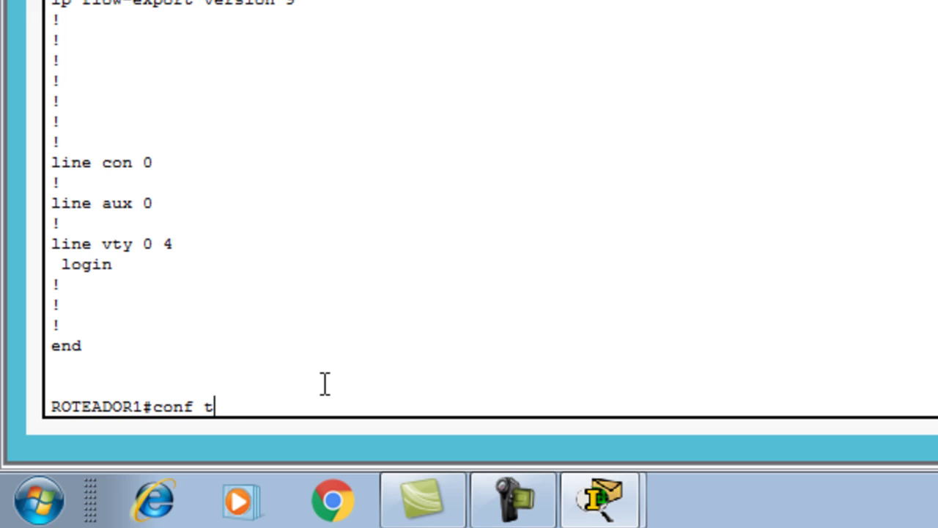
key(Return)
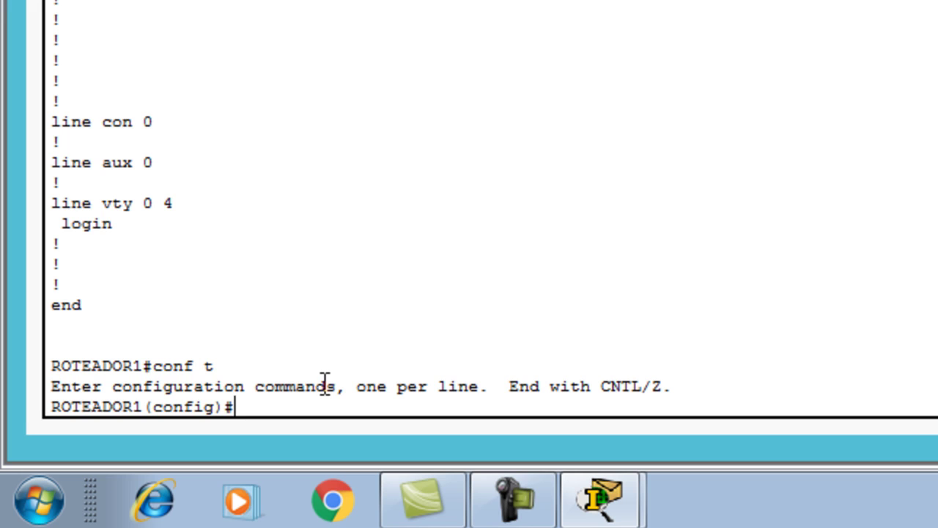
text(show run)
key(Return)
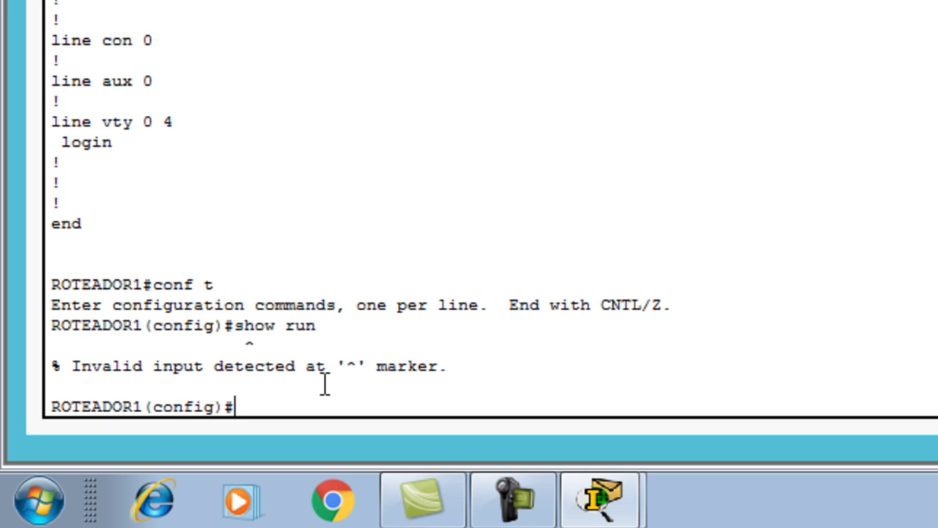
text(do show run)
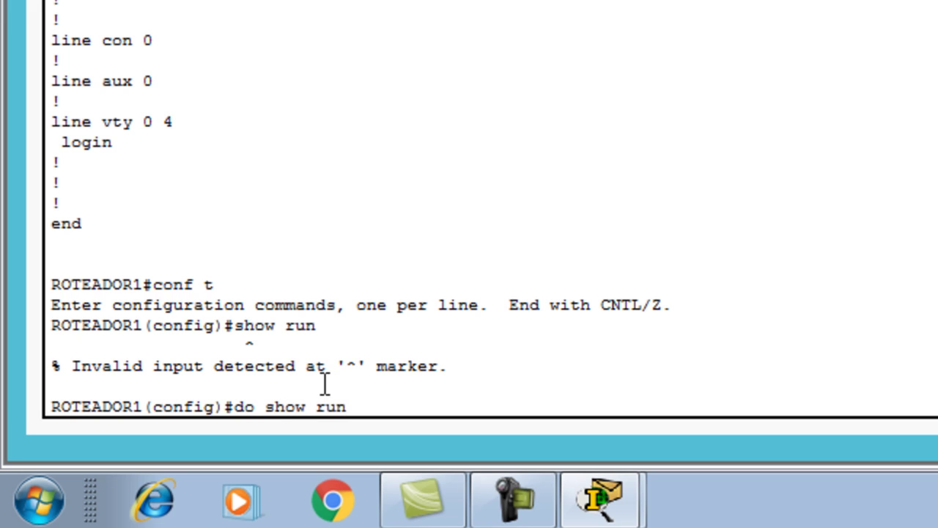
key(Return)
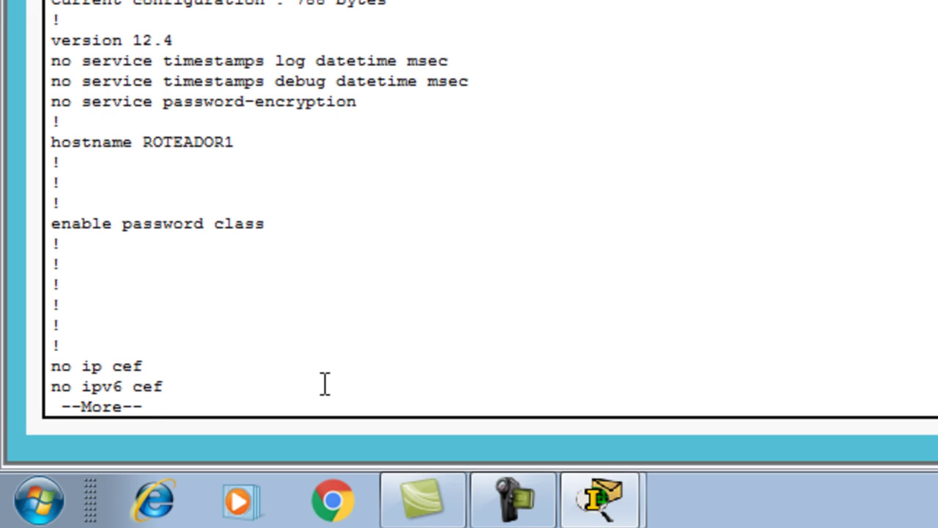
key(space)
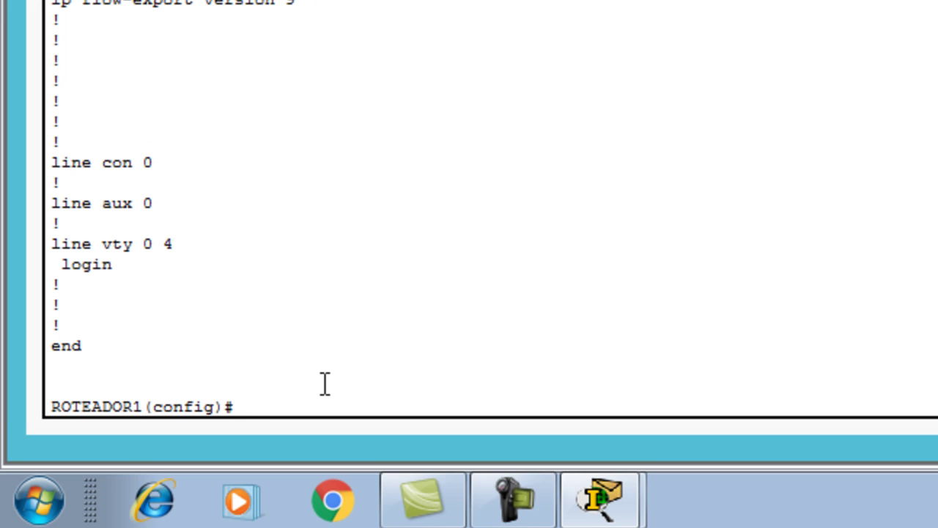
- Set an enable secret password with enable secret
text(ena)
key(Tab)
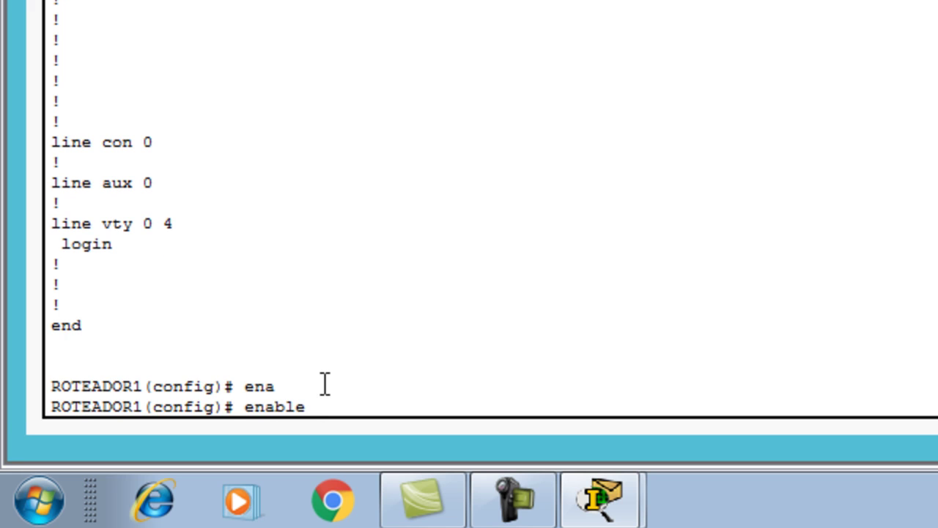
text(se)
key(Tab)
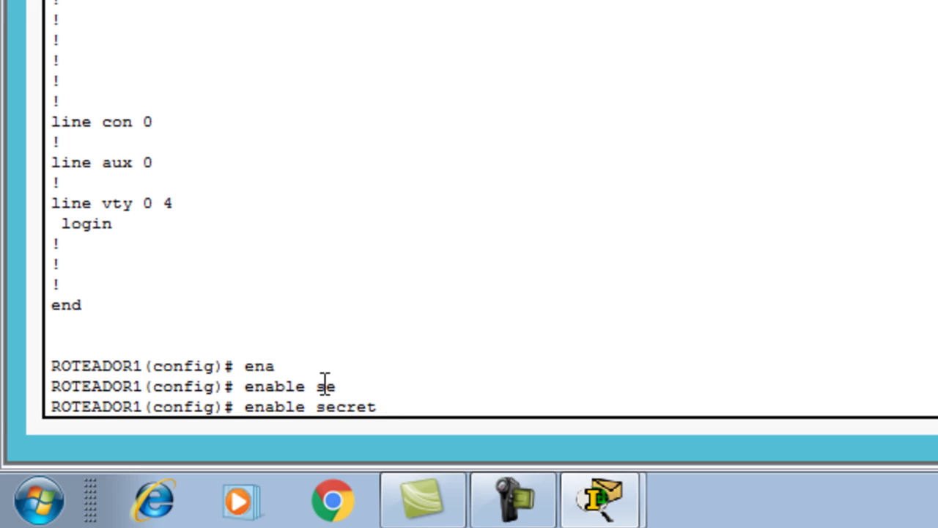
text(class)
key(Return)
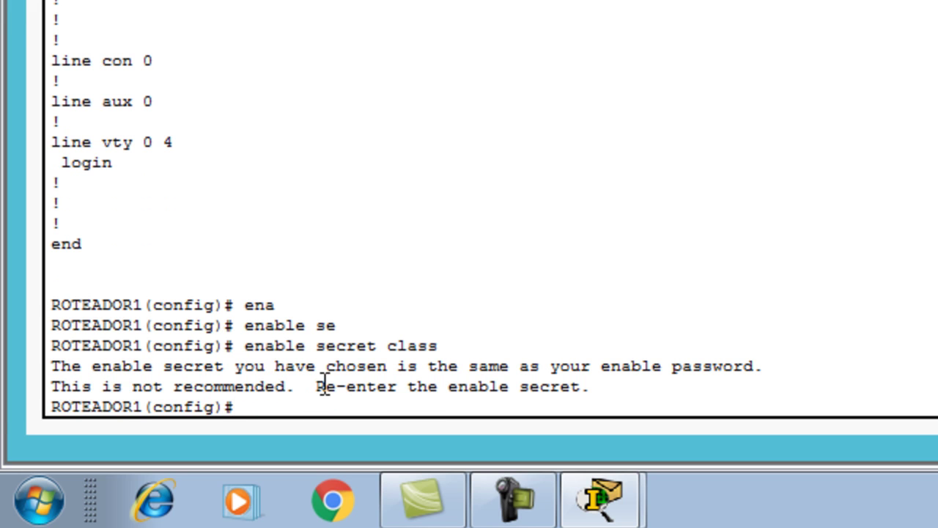
- Run do show run to check the new secret in the configuration
text(do shi)
key(BackSpace)
key(BackSpace)
key(BackSpace)
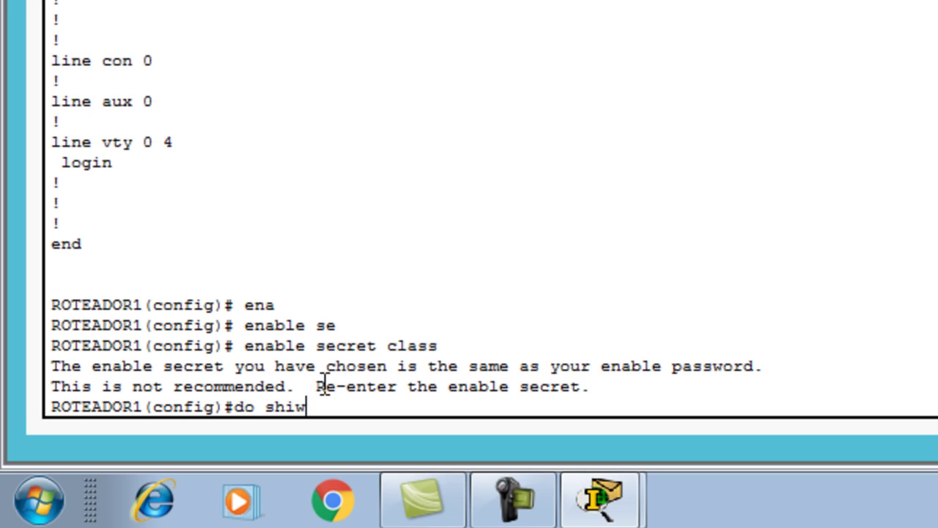
text(ow run)
key(Return)
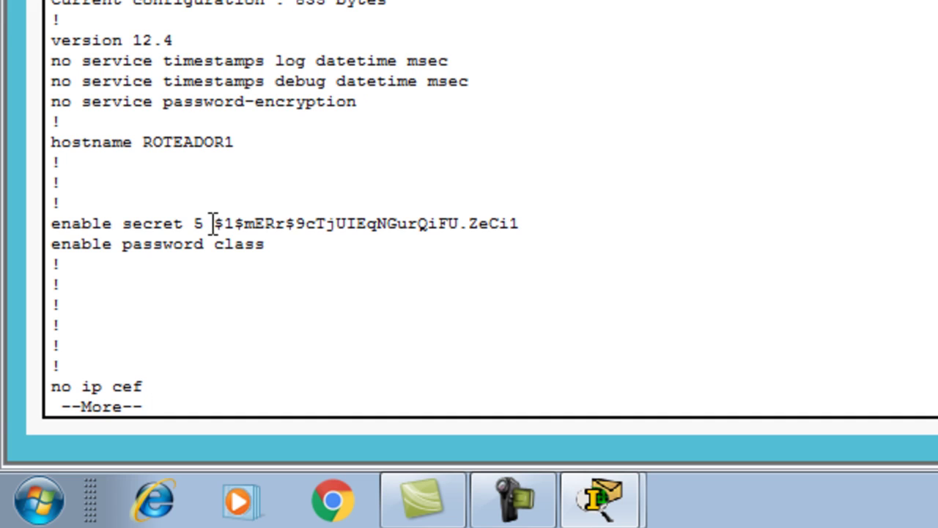
- Compare the type-5 secret hash with the plain enable password, then page further
drag(212, 223, 537, 222)
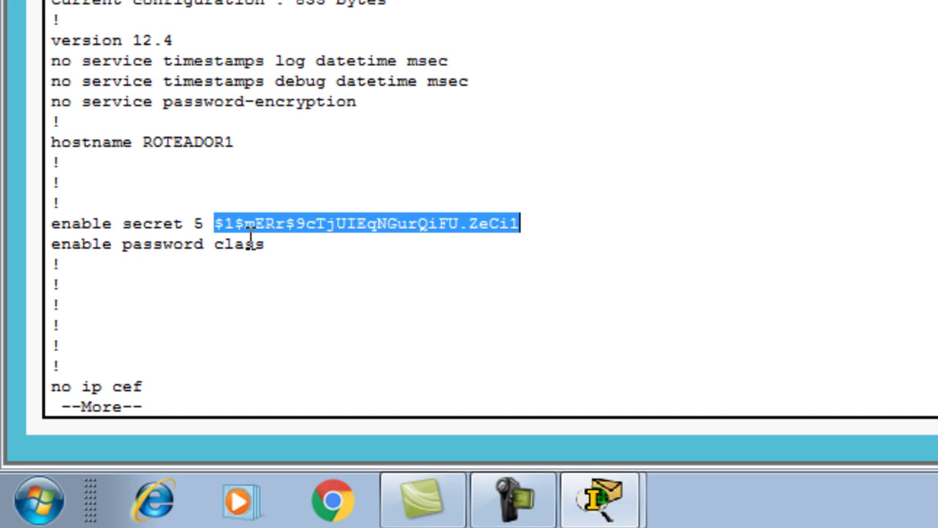
drag(219, 248, 267, 246)
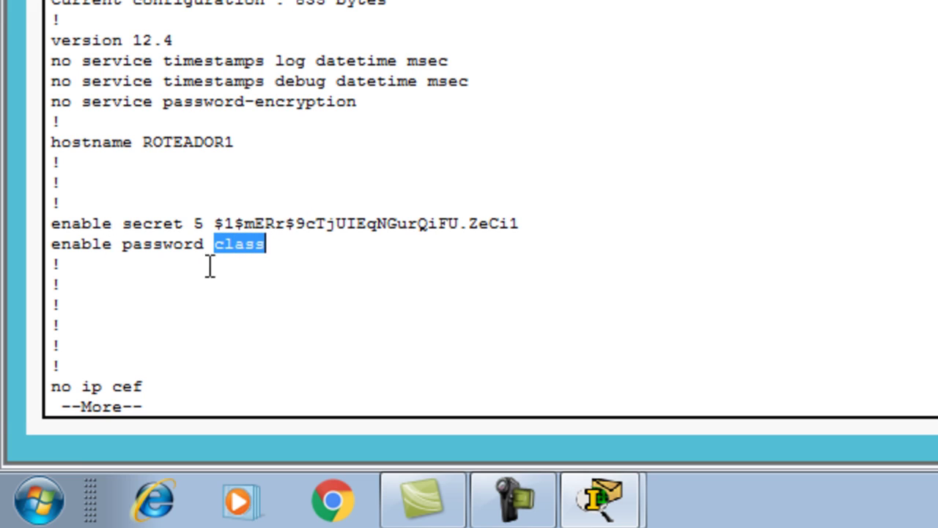
click(231, 275)
drag(220, 246, 275, 249)
click(315, 310)
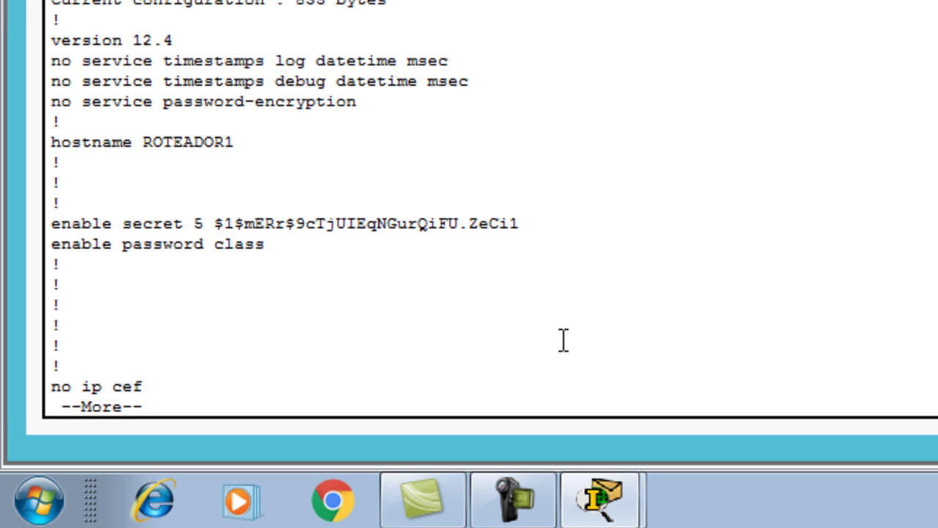
key(space)
key(space)
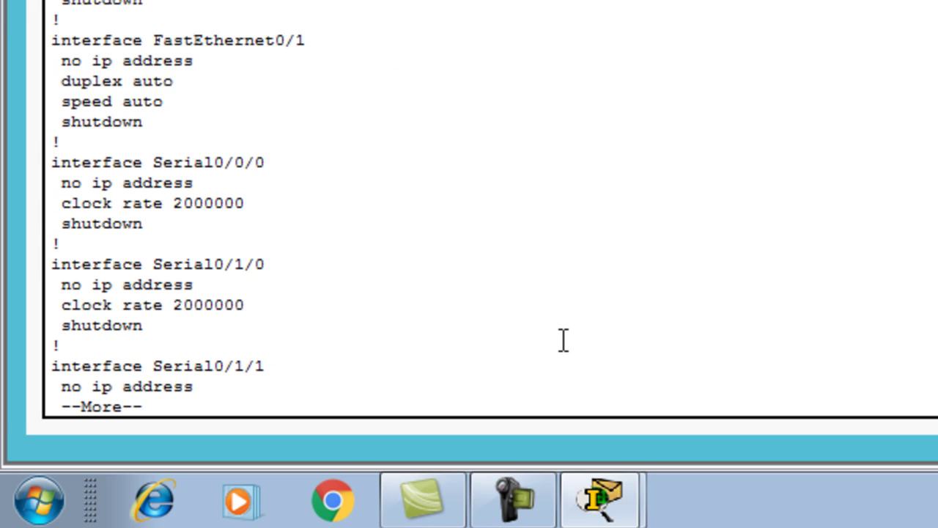
key(space)
key(space)
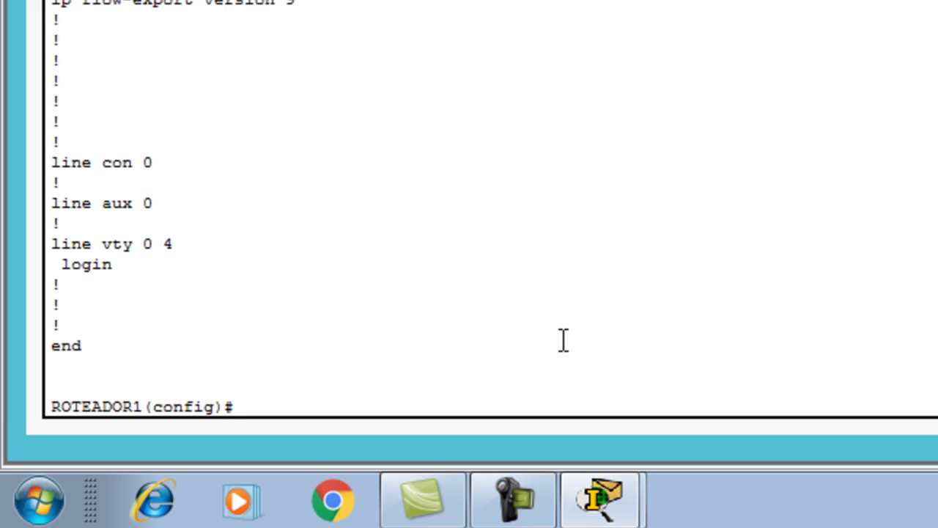
- Exit configuration mode with end and save the configuration with wr
text(end)
key(Return)
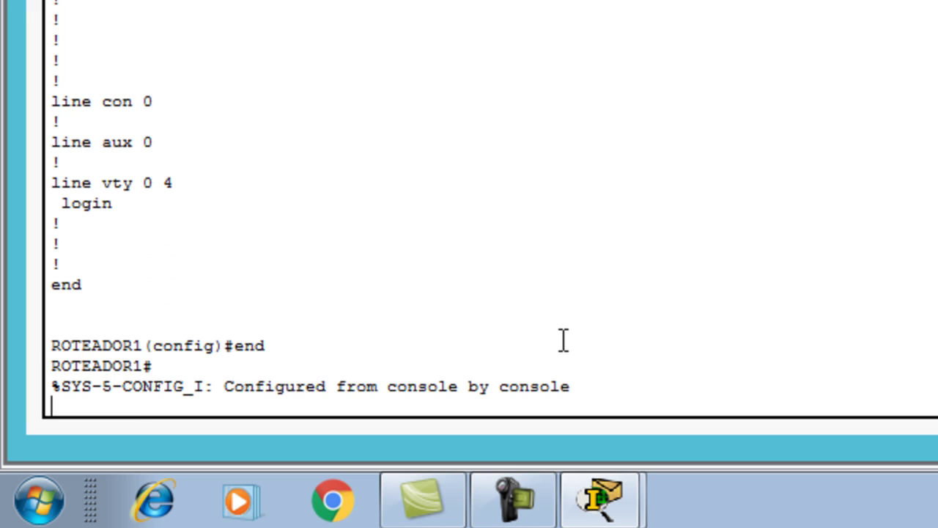
key(Return)
text(wr)
key(Return)
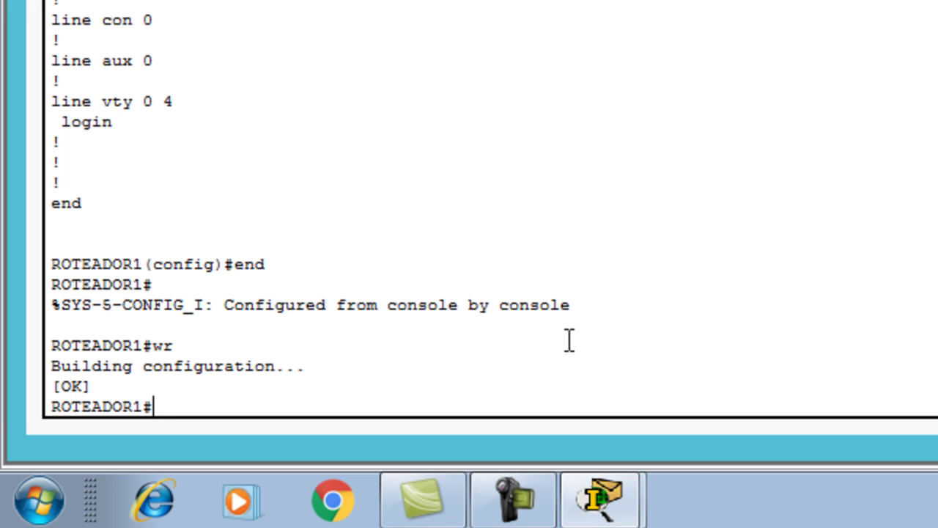
- Reload the router, confirm the restart, and return to the ROTEADOR1> prompt
text(reload)
key(Return)
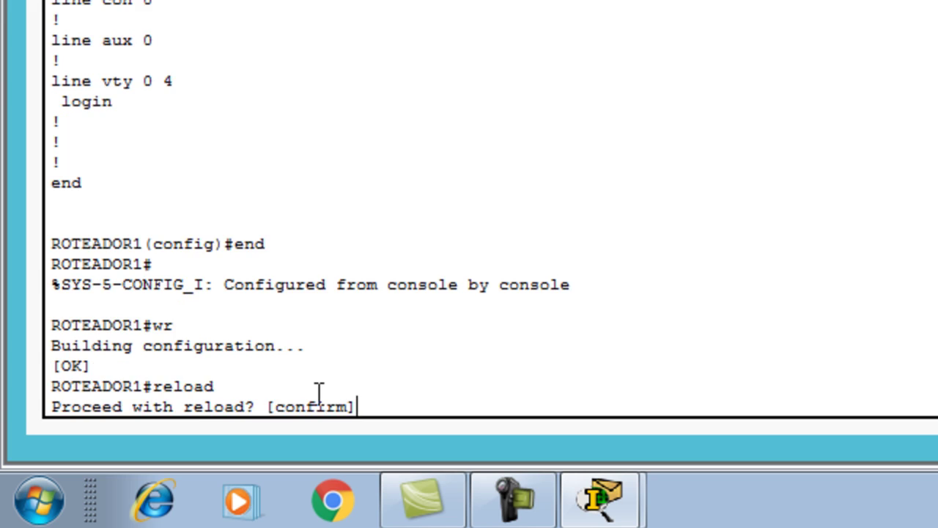
key(Return)
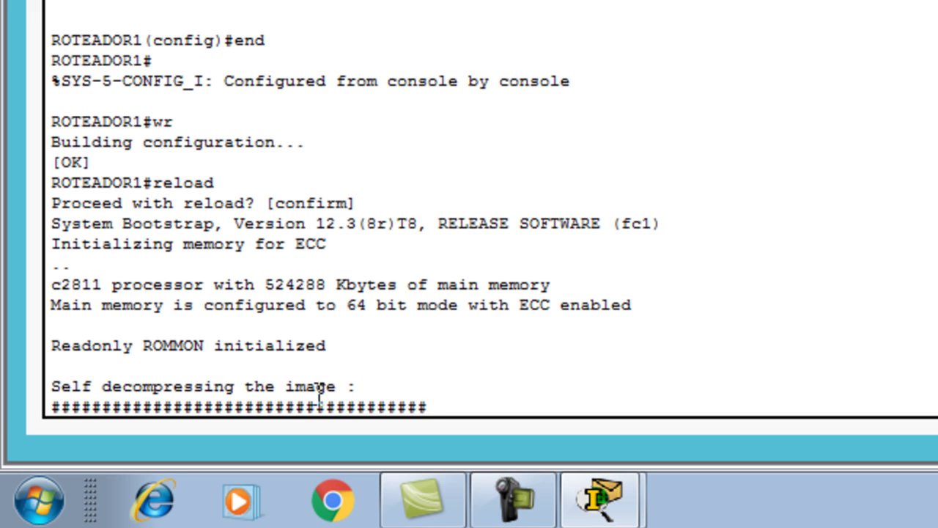
key(Return)
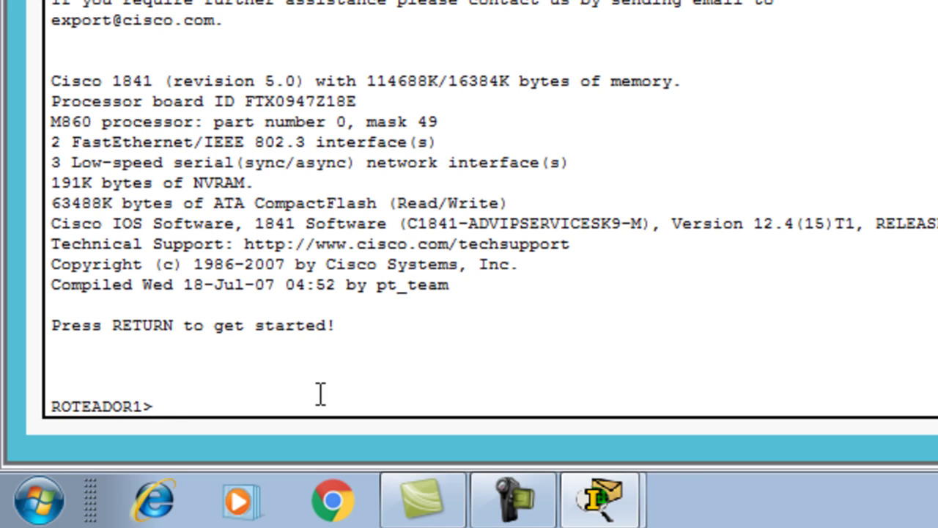
- Enter privileged mode with the enable password on ROTEADOR1, then reload the router again
text(en)
key(Tab)
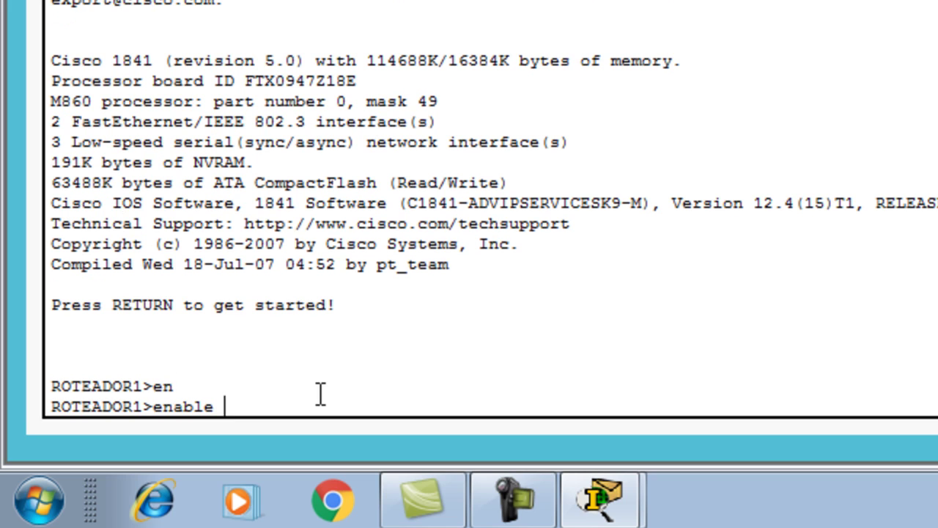
key(Return)
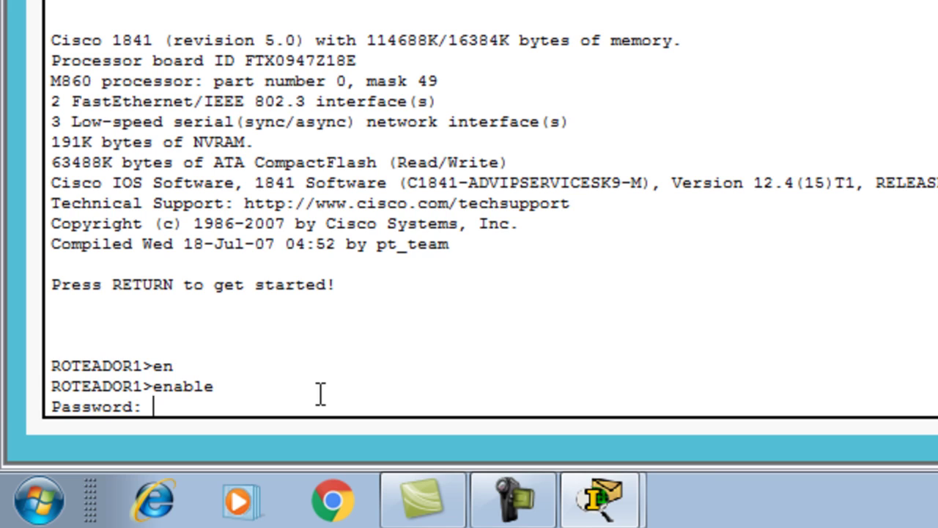
key(Return)
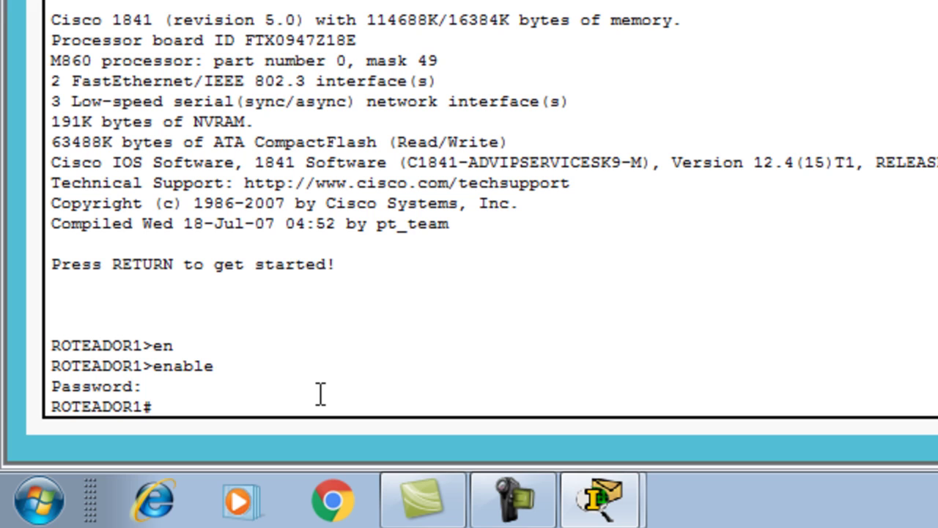
text(reload)
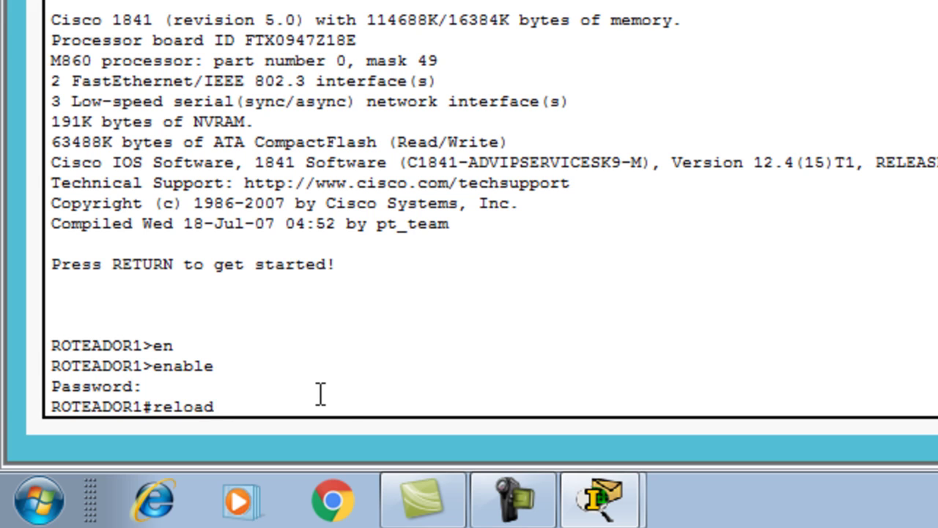
key(Return)
key(Return)
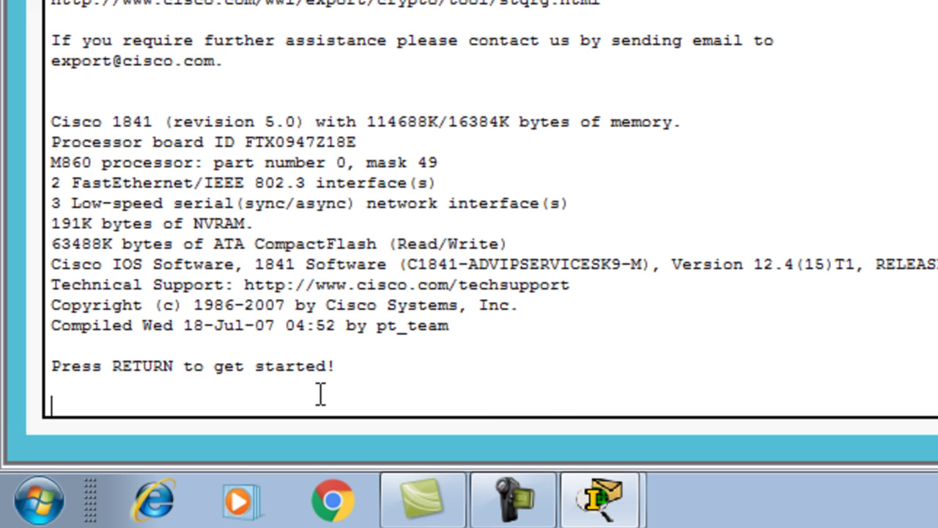
- Get the prompt after the reboot and try show run, which user mode rejects
key(Return)
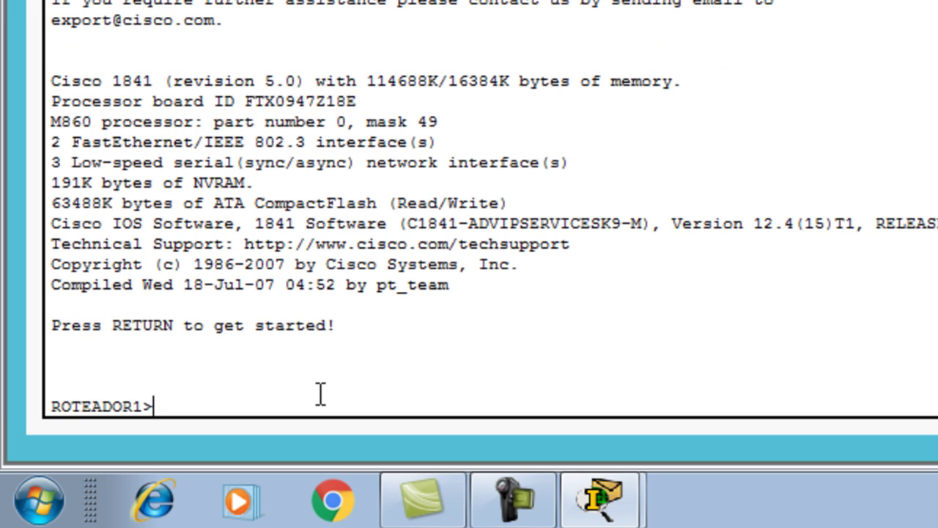
text(show run)
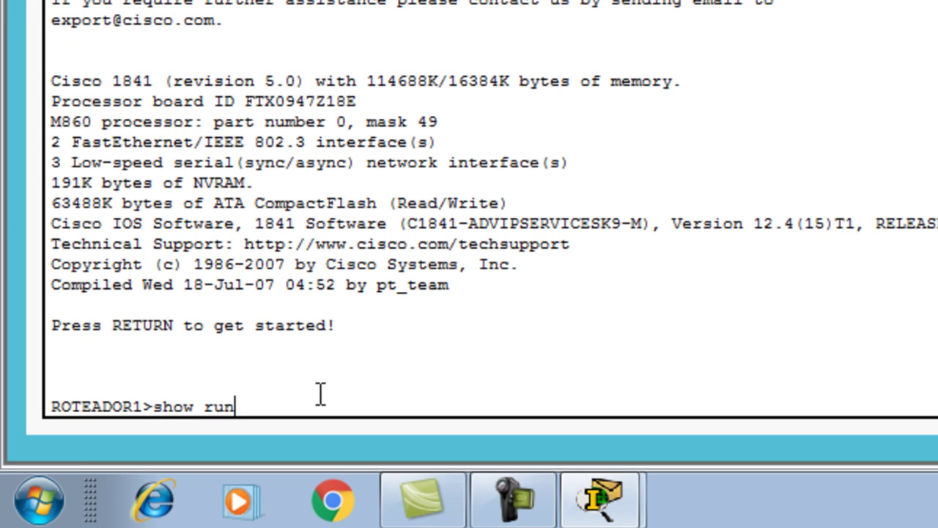
key(Return)
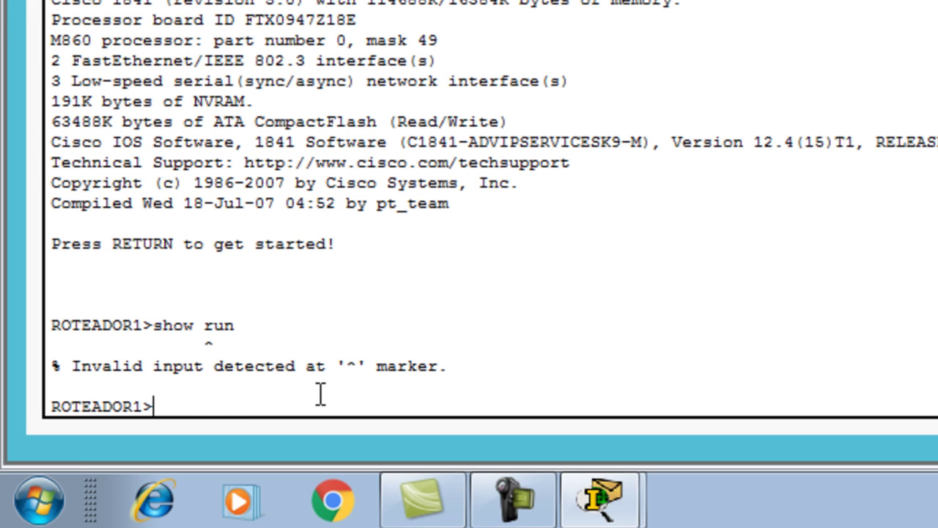
- Run show ip interface brief to list every interface as unassigned and administratively down
text(show ip inter)
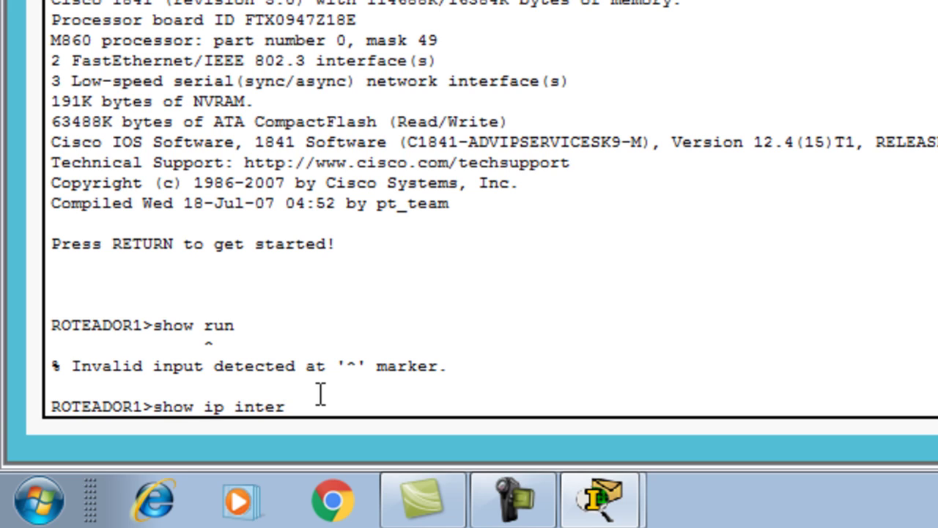
text(face b)
text(r)
key(Tab)
key(Return)
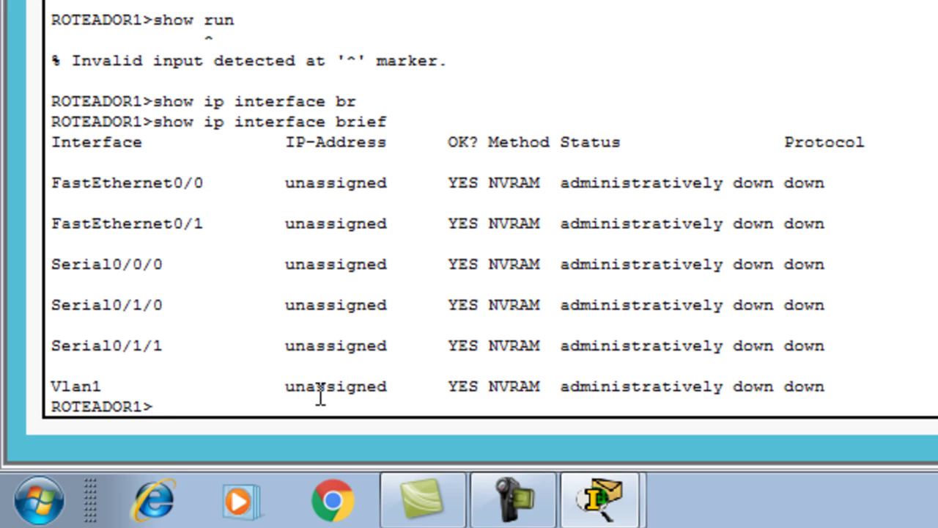
- After a failed conf t attempt, enter privileged mode with the enable password
text(conf t)
key(BackSpace)
key(BackSpace)
key(Tab)
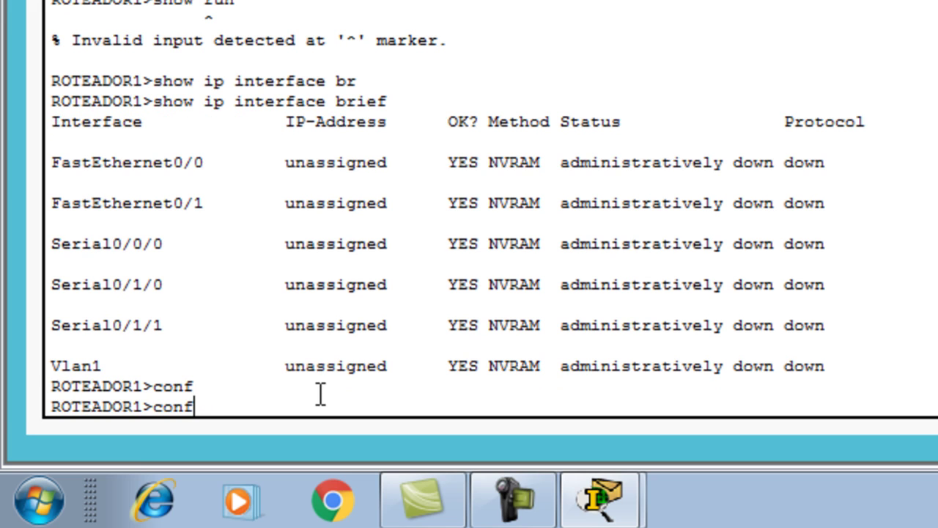
text(i)
key(Tab)
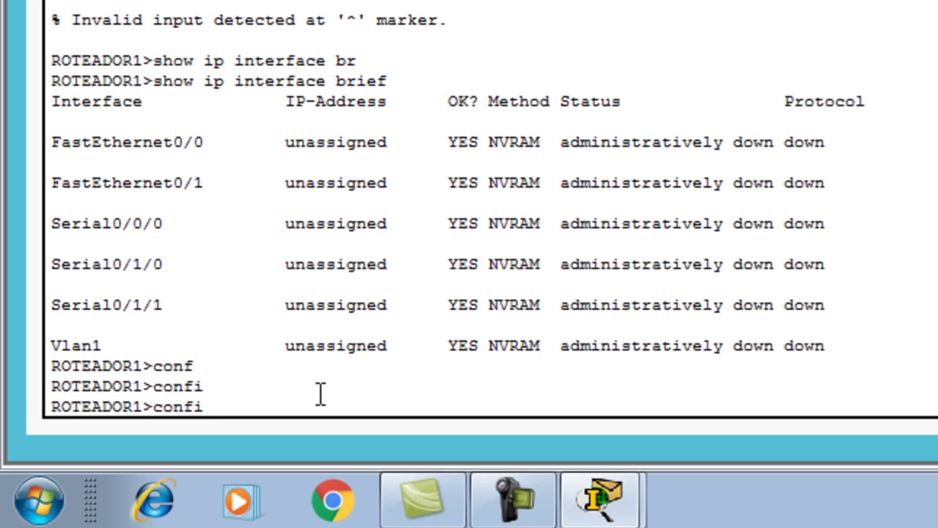
text(gu)
key(BackSpace)
key(BackSpace)
key(BackSpace)
key(BackSpace)
key(BackSpace)
key(BackSpace)
key(BackSpace)
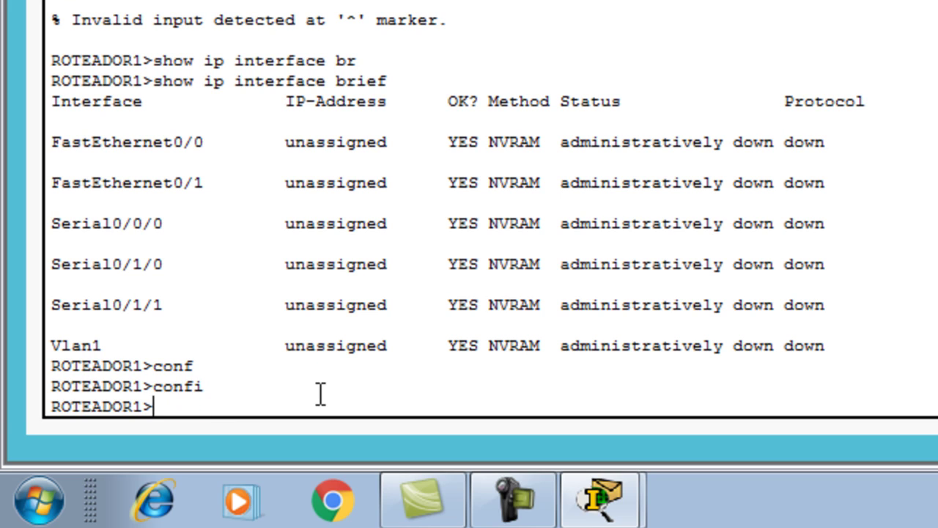
text(en)
key(Tab)
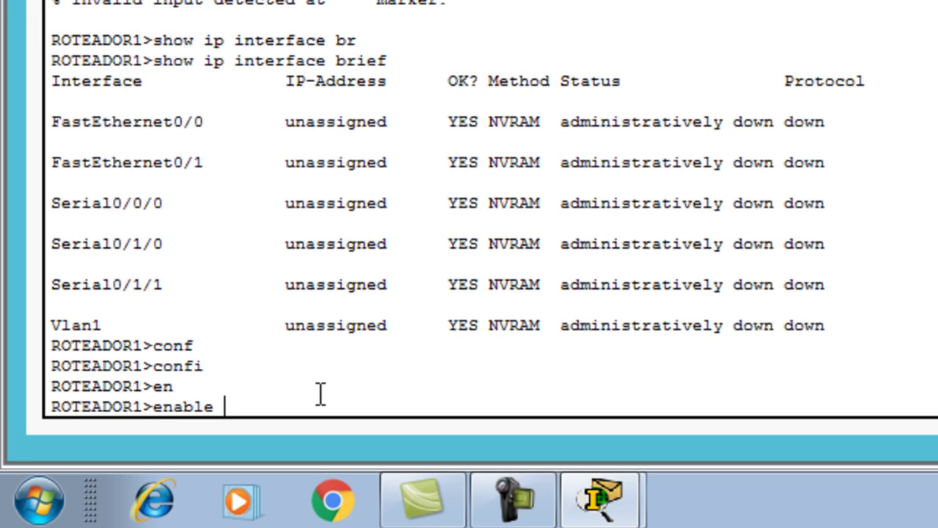
key(Return)
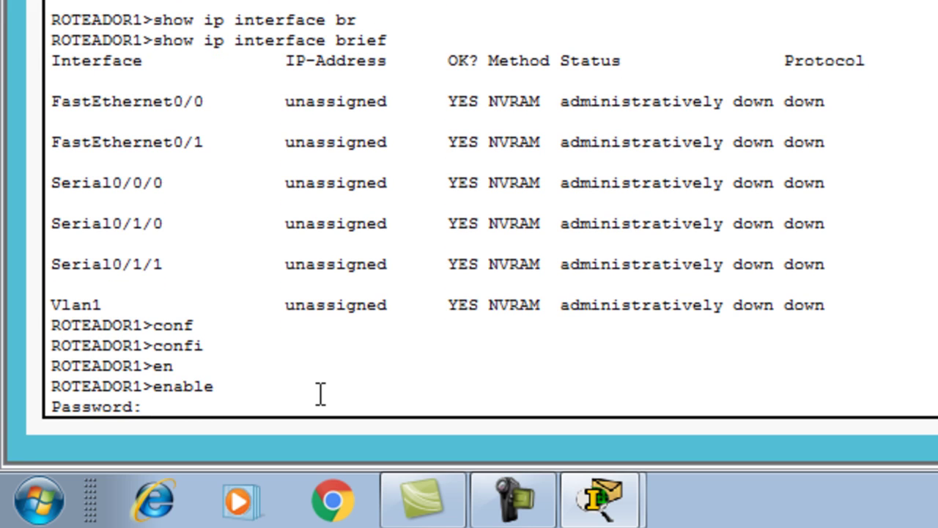
key(Return)
key(Return)
- Enter global configuration mode with configure terminal and open line console 0
text(c)
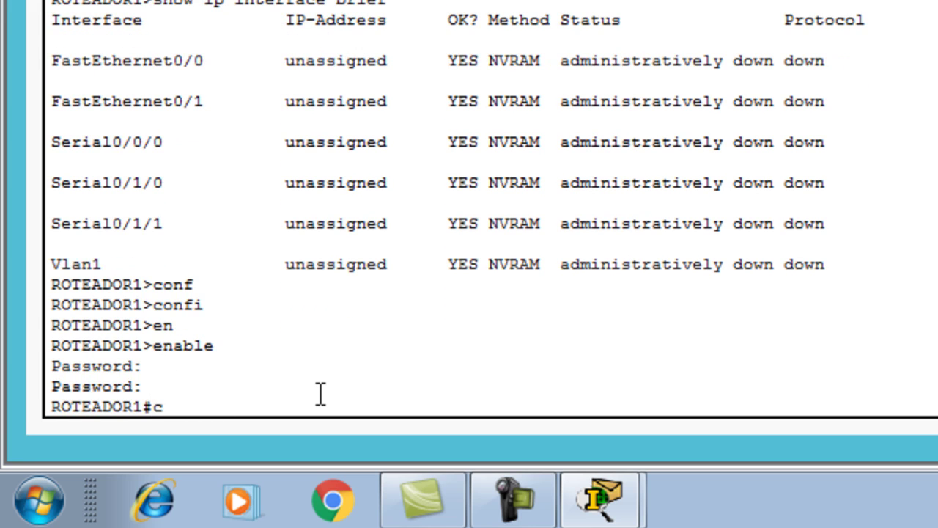
text(onfigur)
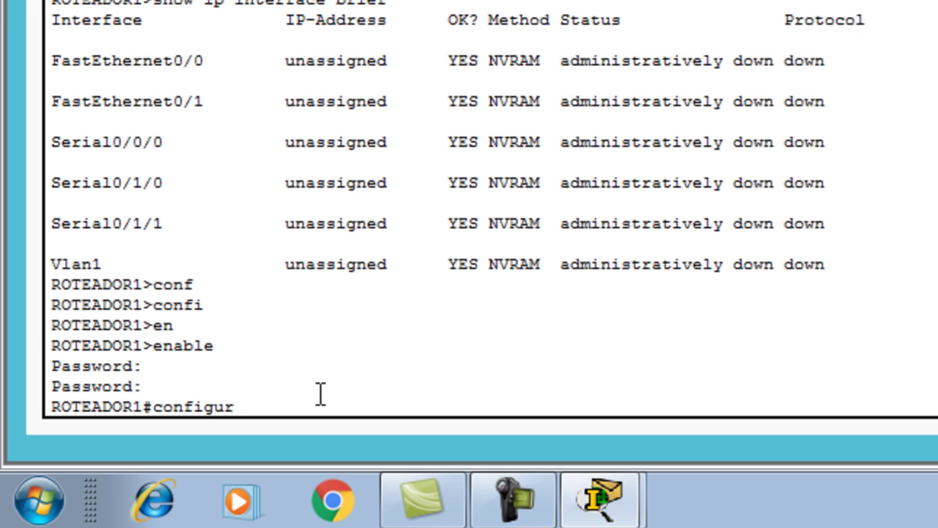
key(Tab)
text(t)
key(Tab)
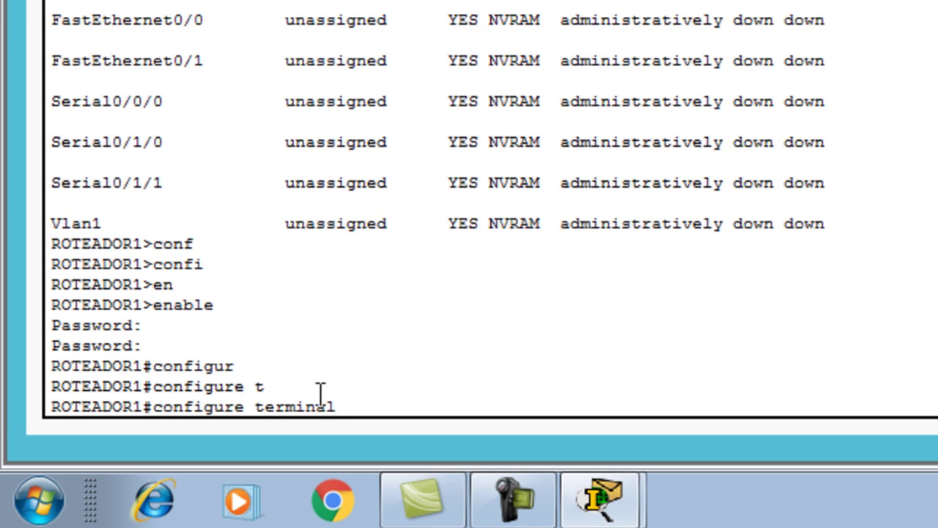
key(Return)
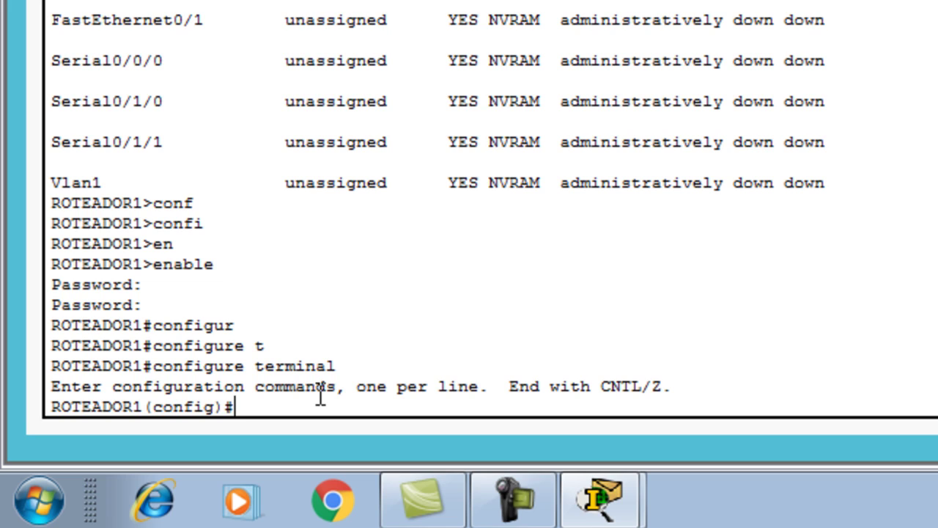
text(line)
text( co)
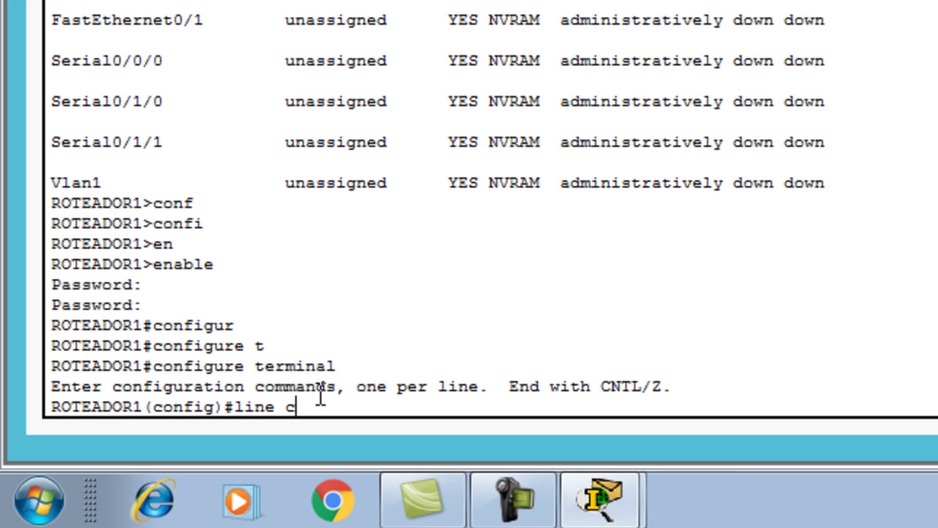
key(Tab)
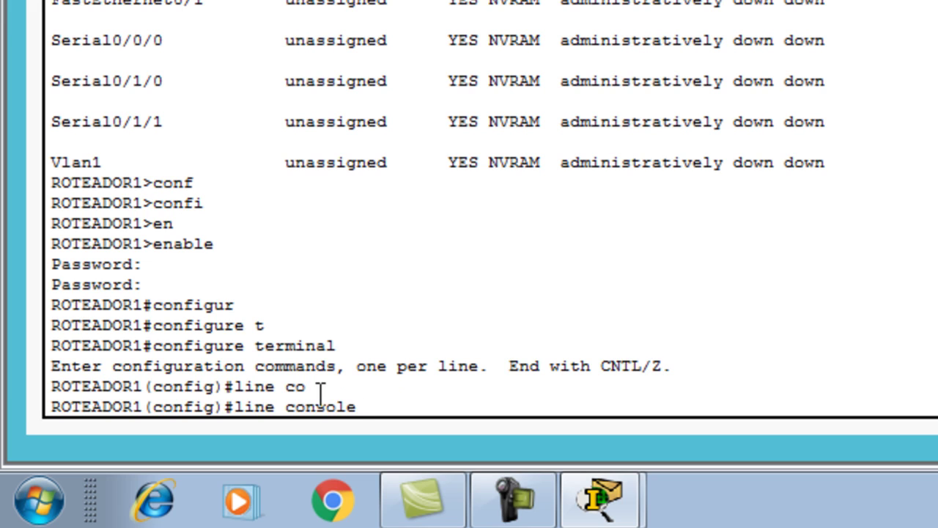
text(0)
key(Return)
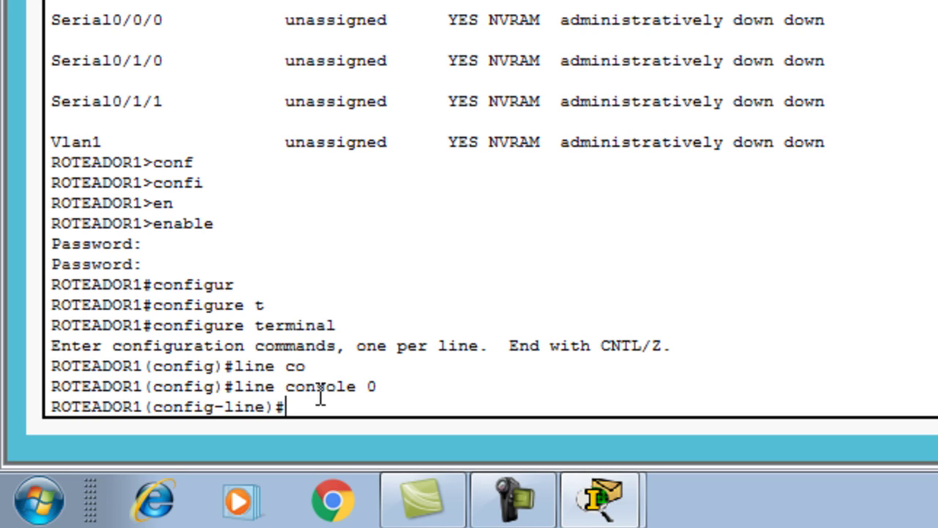
- Give console line 0 a password, require login, and exit back to global configuration
text(pas)
key(Tab)
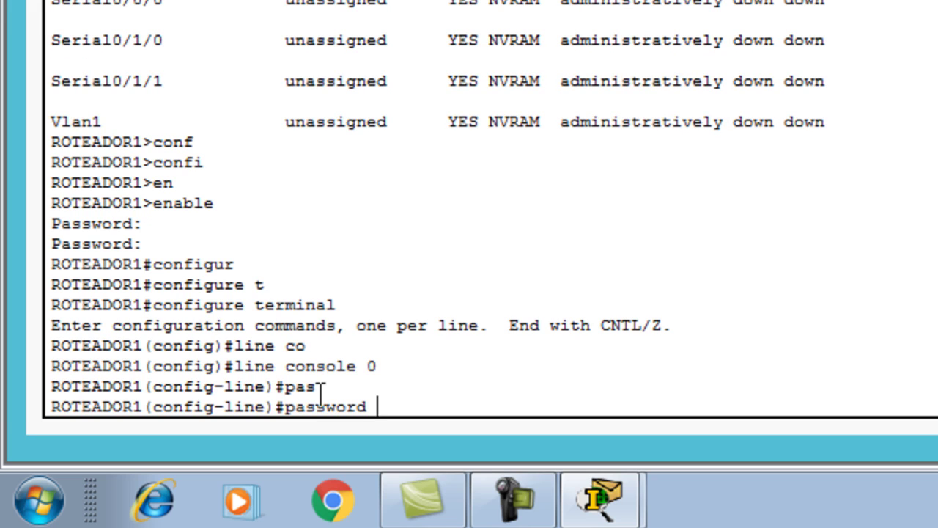
text(cisco)
key(Return)
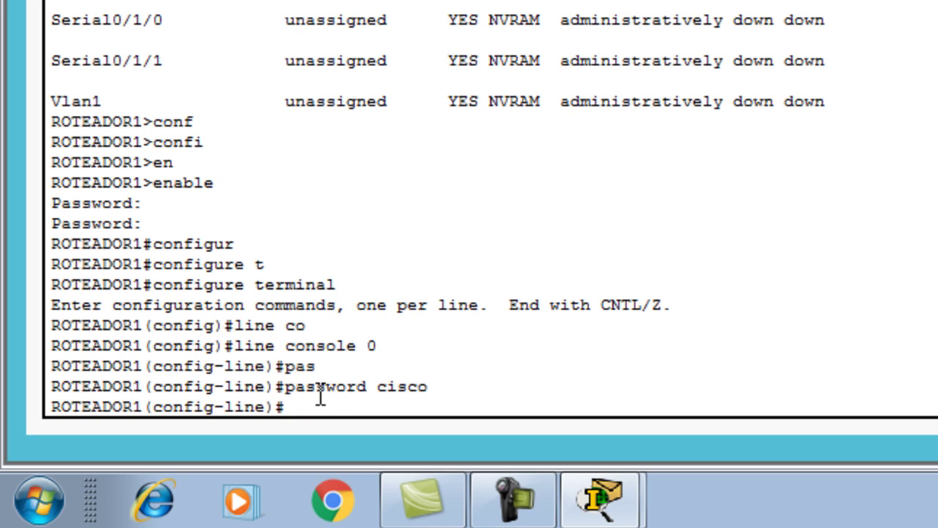
text(login)
key(Return)
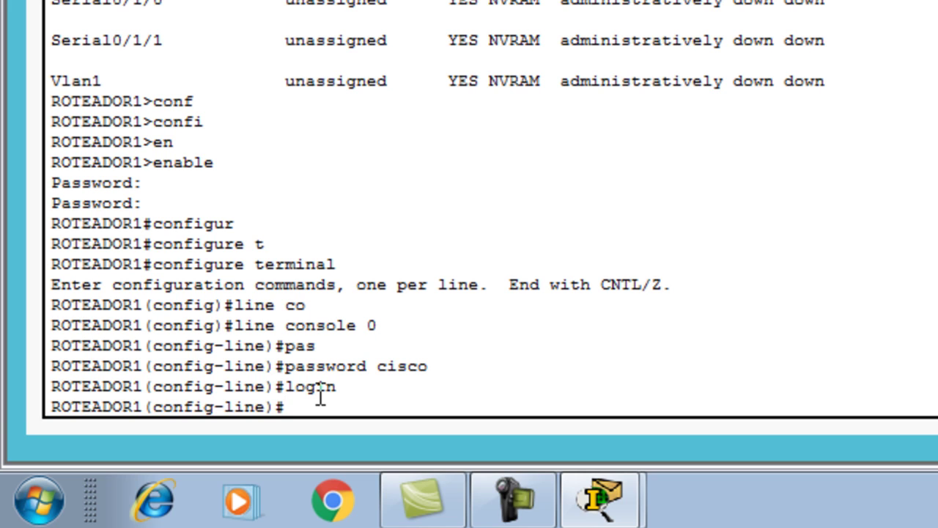
text(exit)
key(Return)
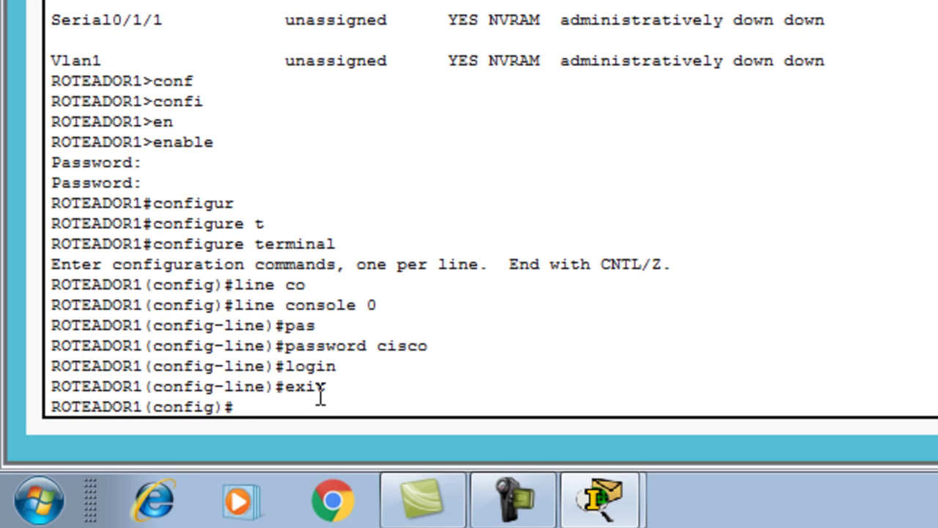
text(line vty)
- Check the available vty range with ? and enter line vty 0 15
text(?)
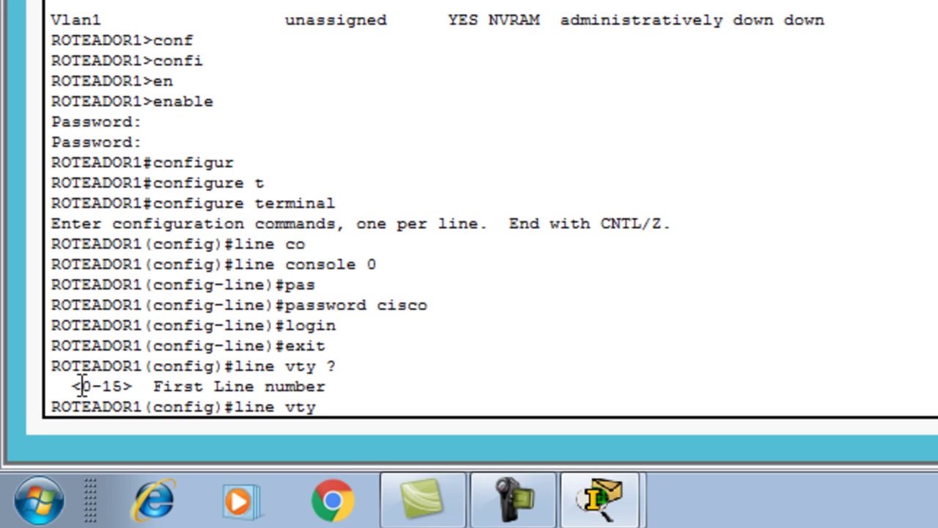
drag(86, 386, 123, 386)
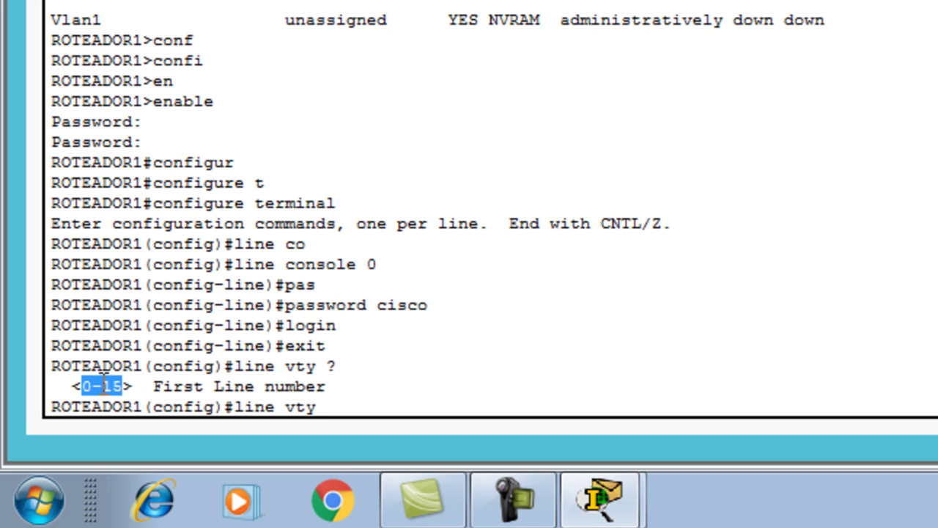
click(89, 388)
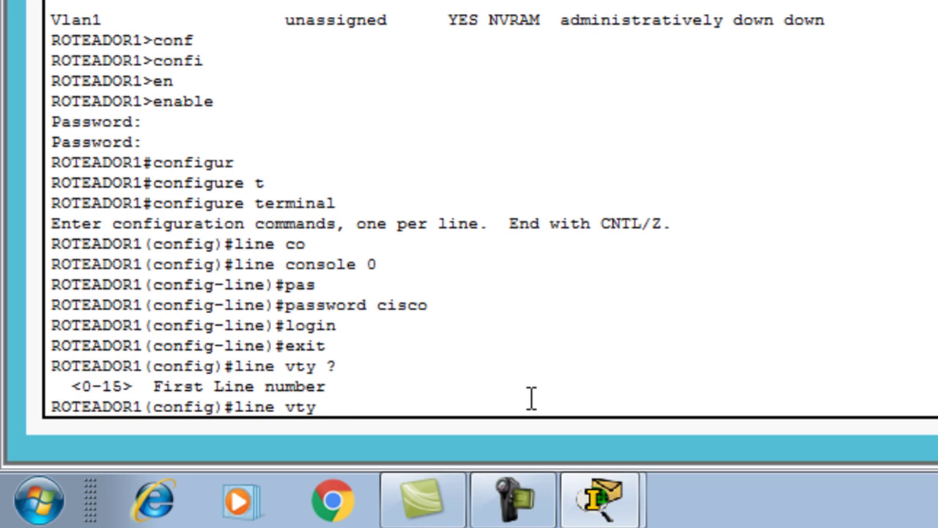
text(0 15)
key(Return)
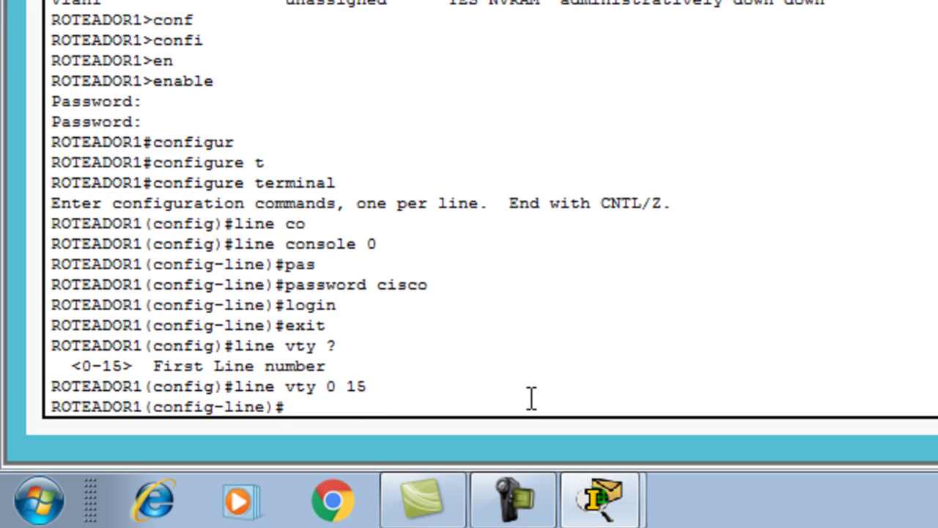
- Set a password on vty lines 0–15, require login, and exit to global configuration
text(pas)
key(Tab)
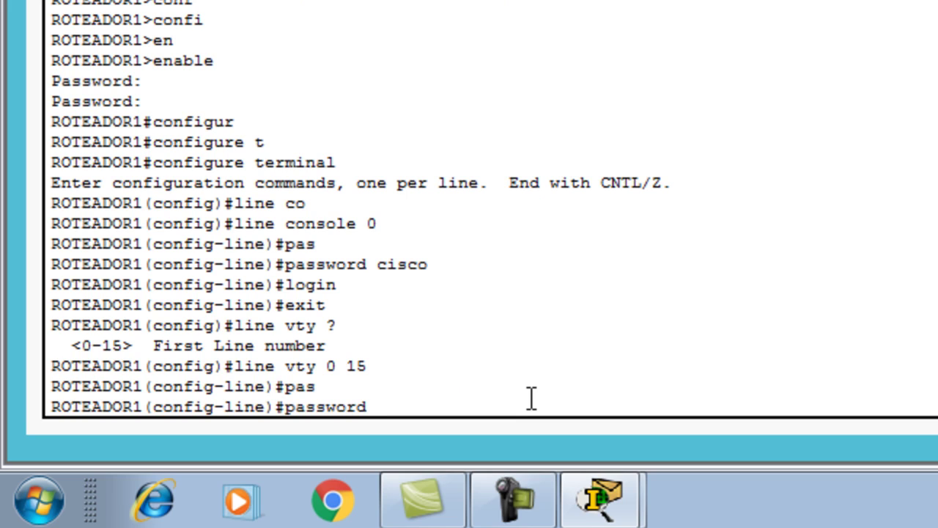
text(cisco)
key(Return)
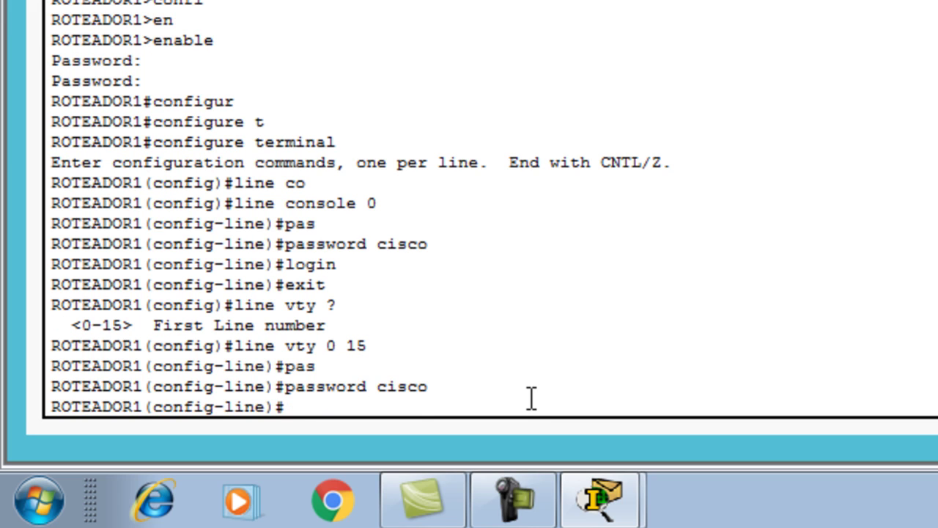
text(login)
key(Return)
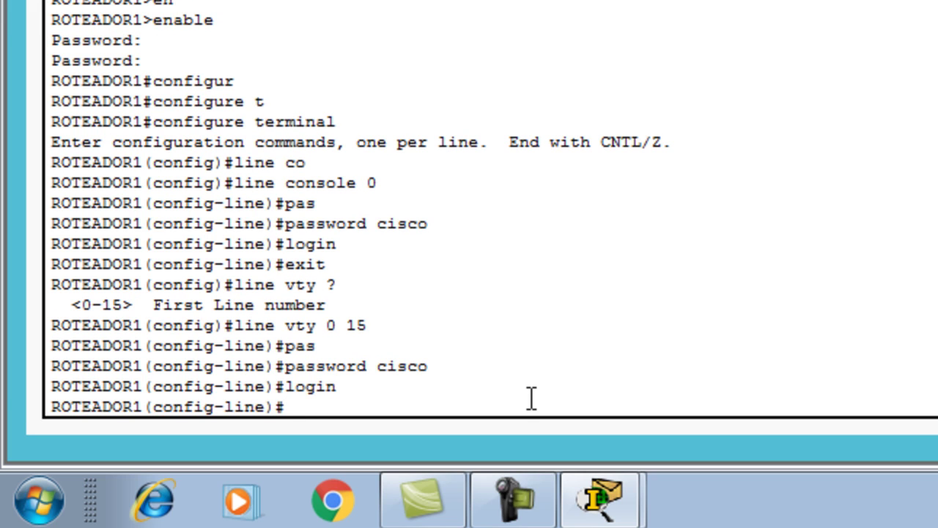
text(exit)
key(Return)
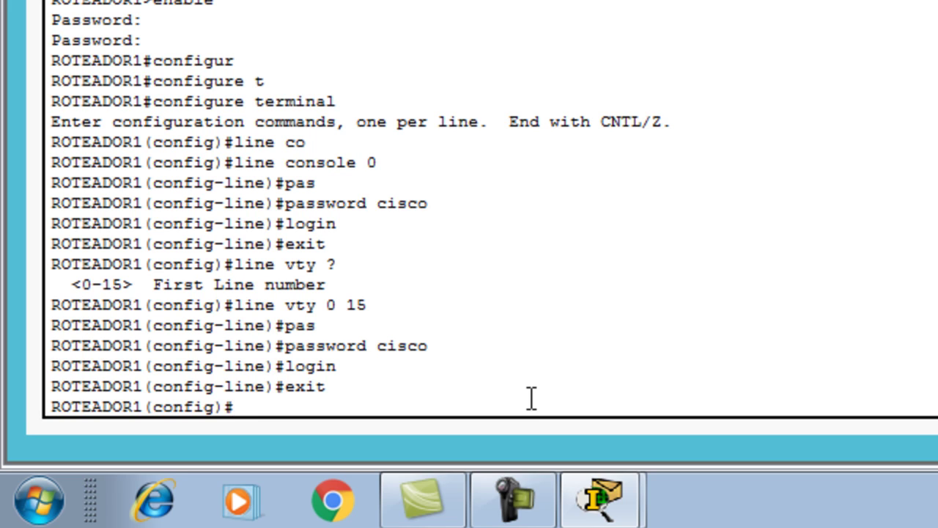
- Set banner motd "ACESSO PERMITIDO SOMENTE PARA ADMINISTRADORES DO SISTEMA" and leave configuration with END
text(ban)
key(Tab)
text(m)
key(Tab)
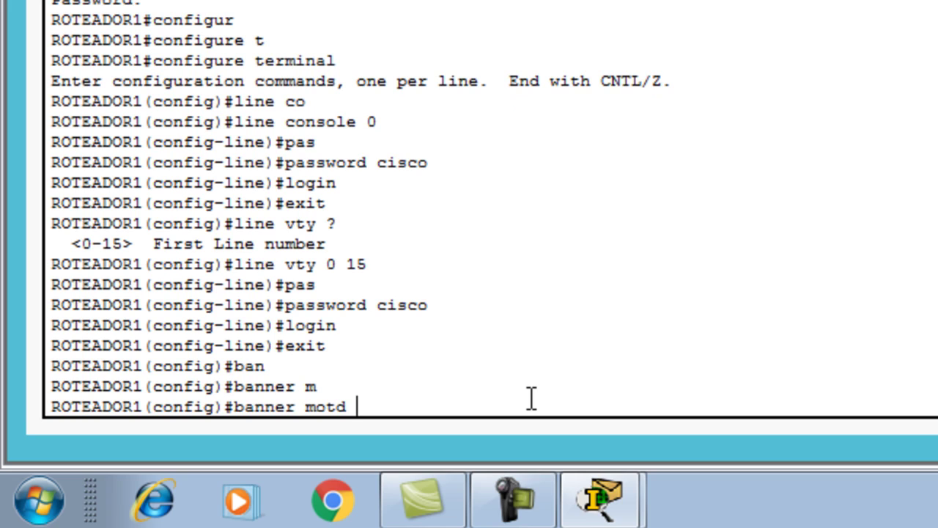
text("ACESSO)
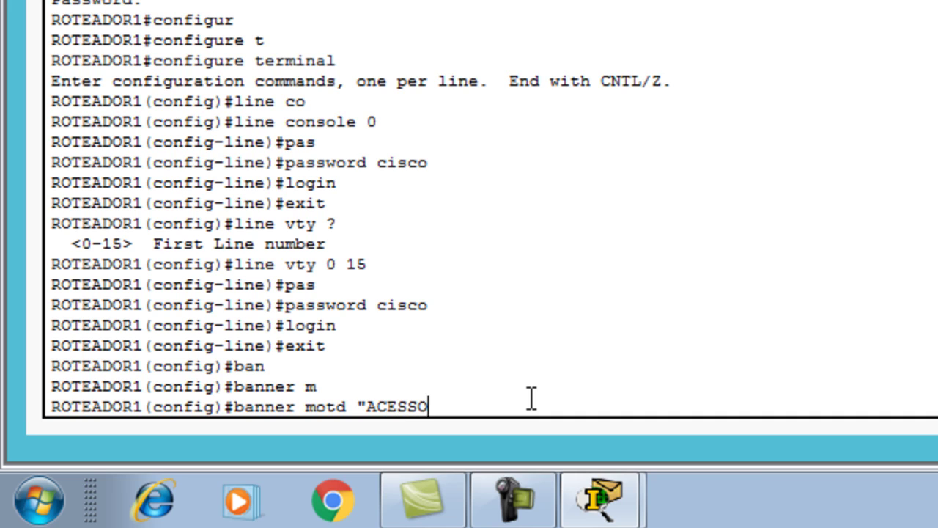
text( PERMITI)
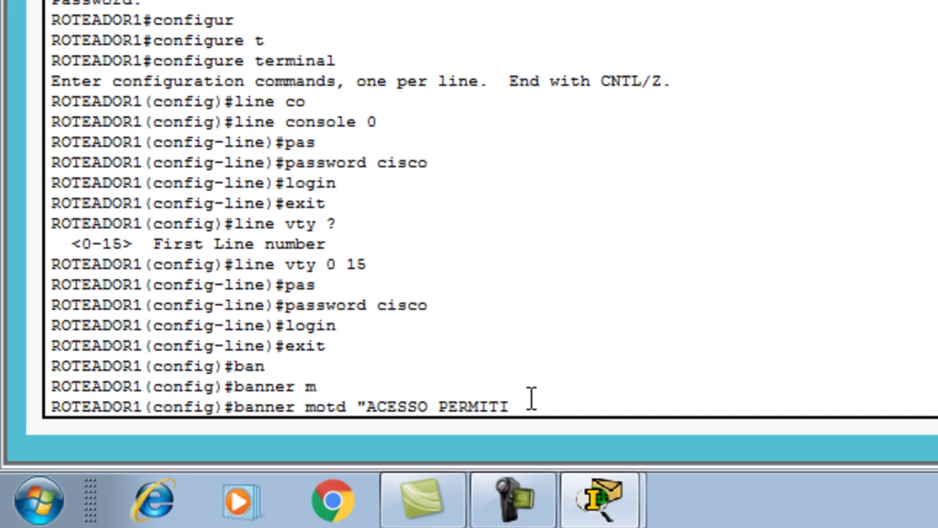
text(DO SOMENTE)
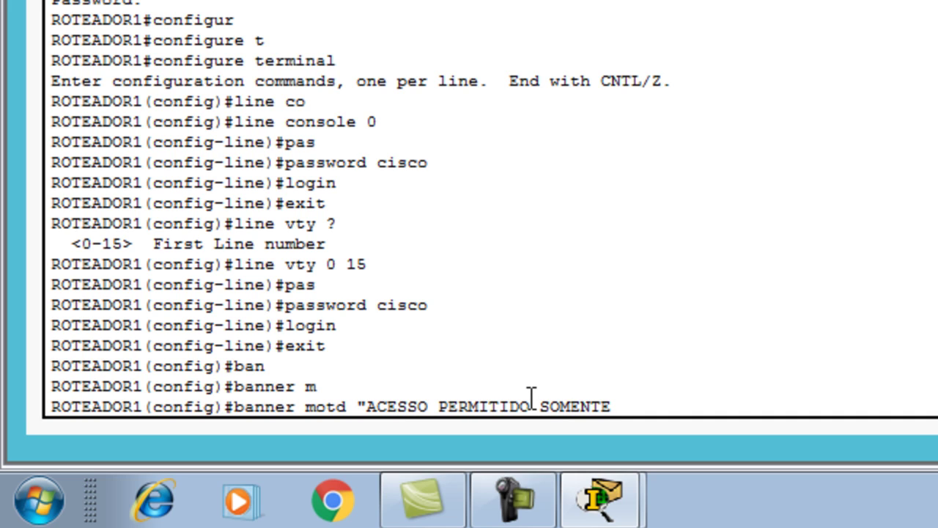
text( PARA ADMIN)
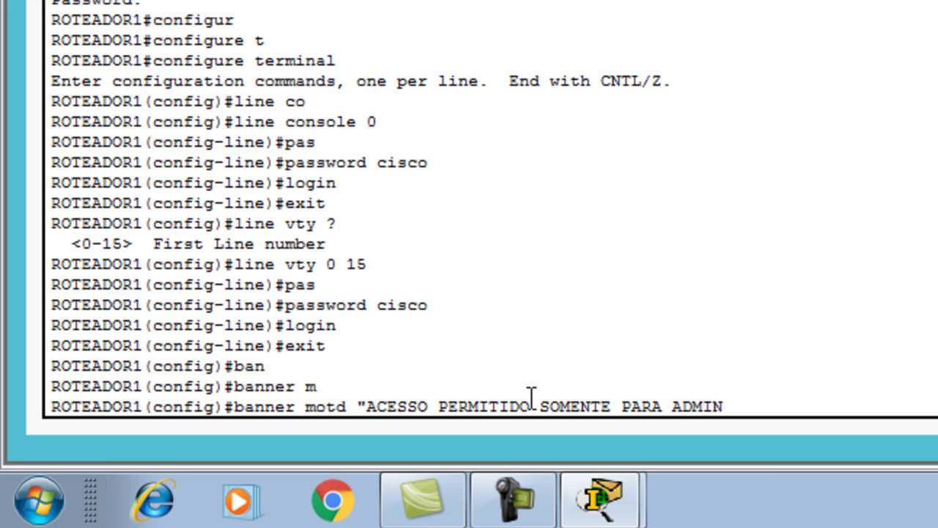
text(ISTRADORES D)
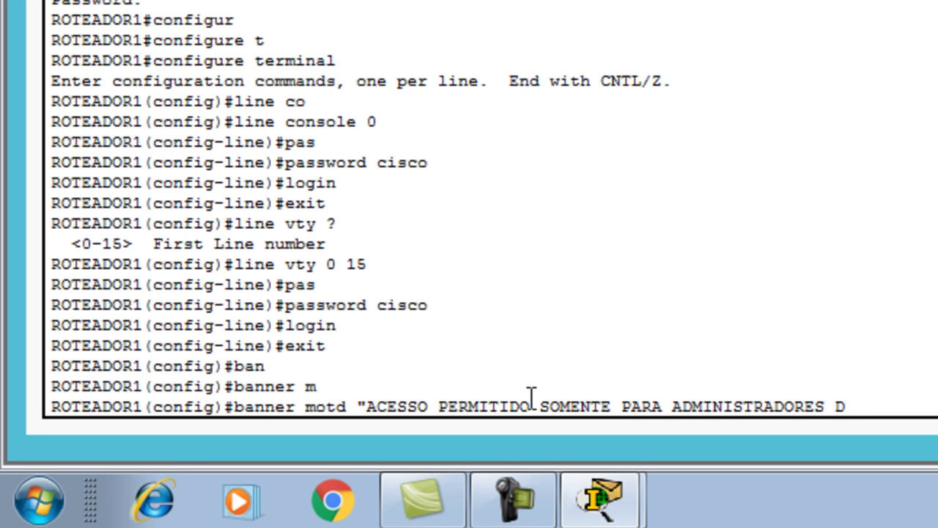
text(O SISTEMA)
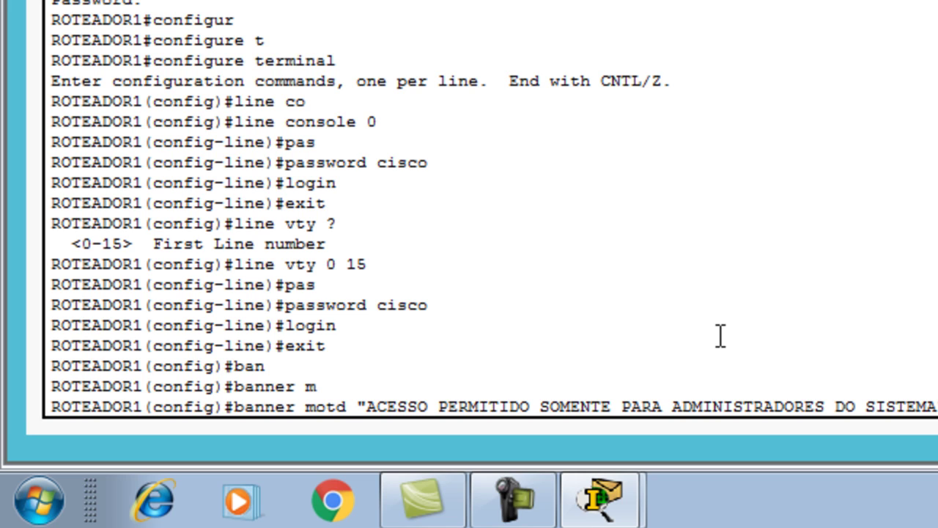
key(Return)
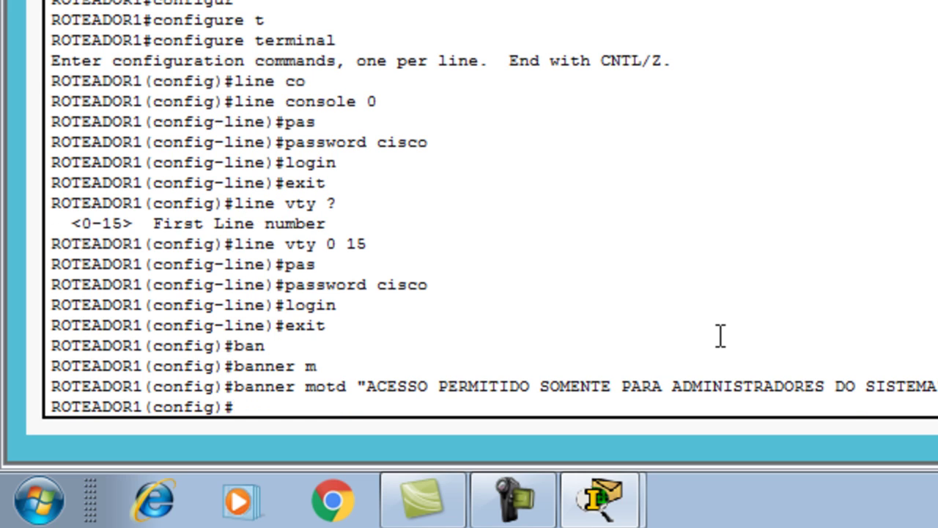
text(END)
key(Return)
key(Return)
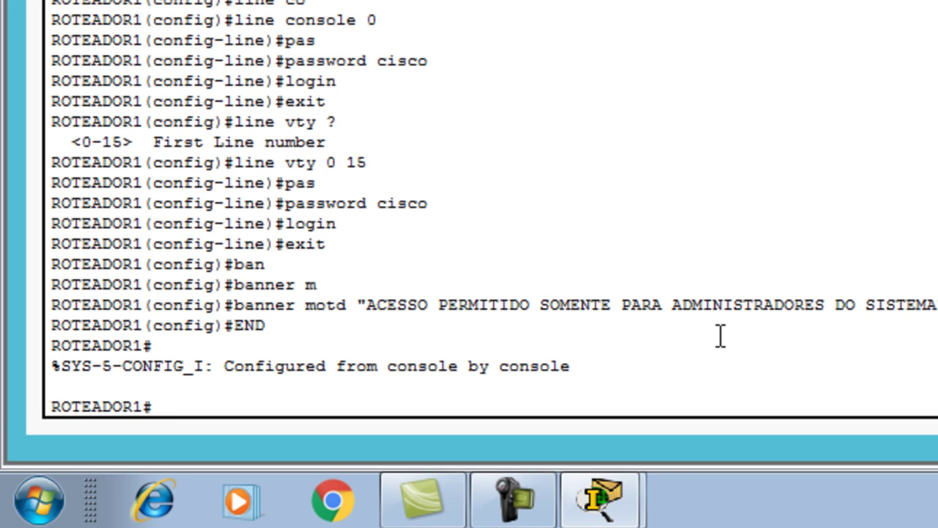
- Copy running-config to startup-config with the default filename, then reload ROTEADOR1
text(r)
key(BackSpace)
text(co)
key(Tab)
text(p)
key(Tab)
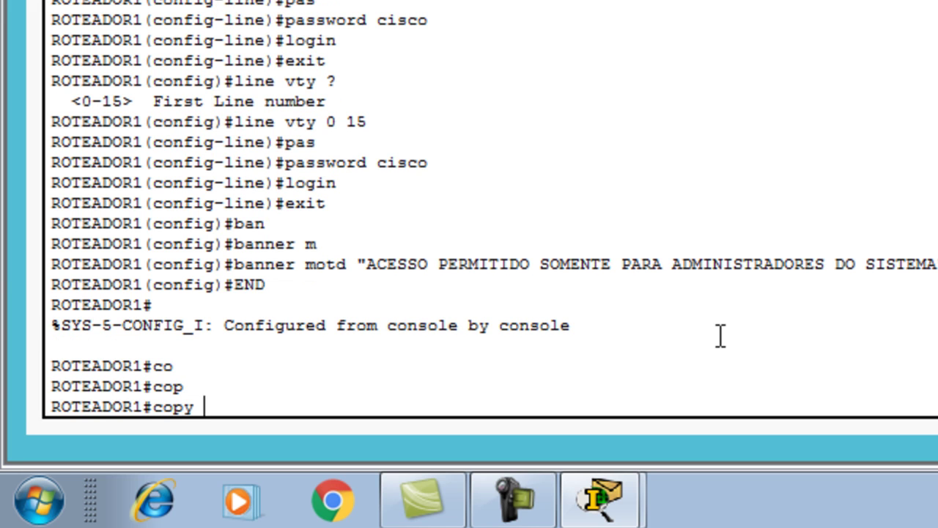
text(rn)
key(BackSpace)
text(u)
key(Tab)
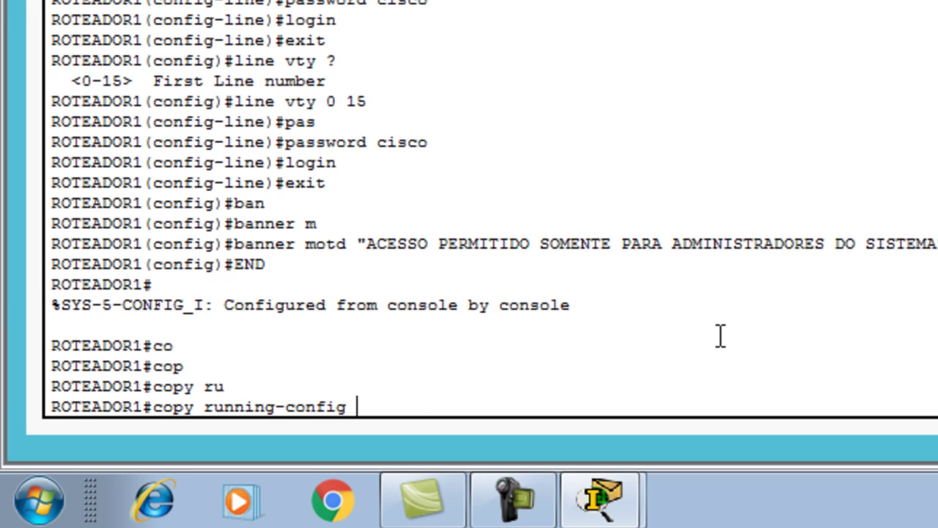
text(s)
key(Tab)
key(Return)
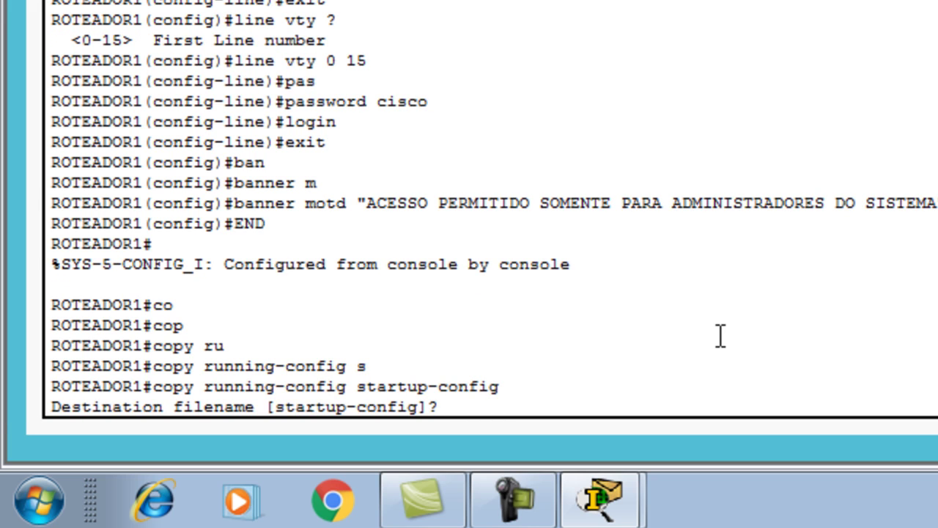
key(Return)
text(reload)
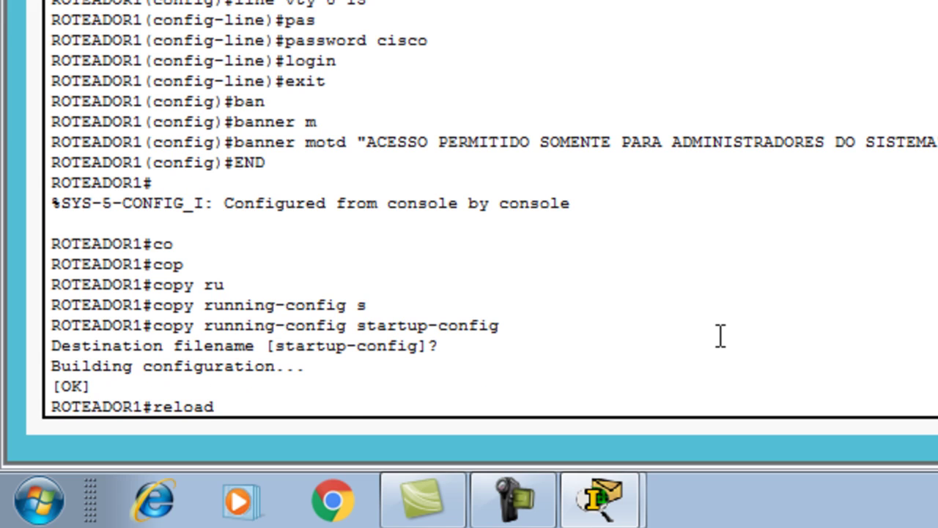
key(Return)
key(Return)
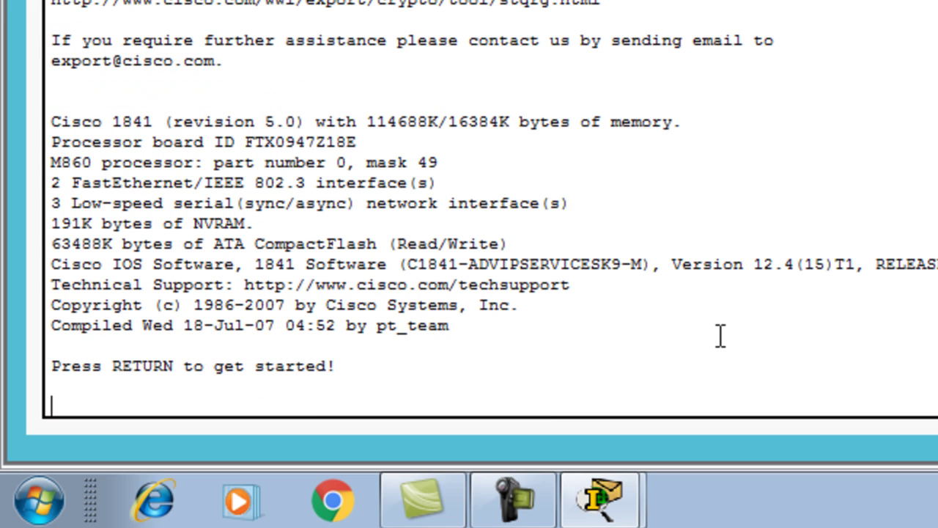
- Start a console session on the reloaded router and let the password prompt time out
key(Return)
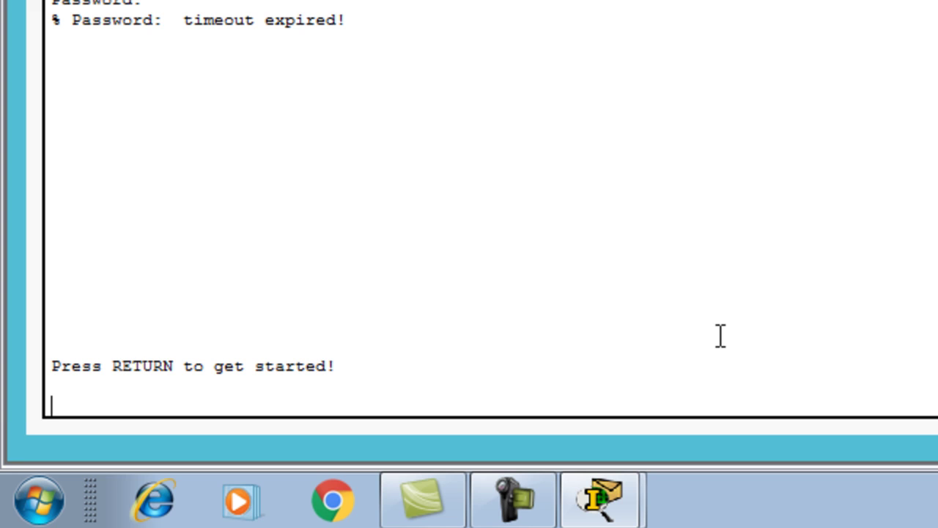
- Log in with the console password and reach ROTEADOR1# with the enable password
key(Return)
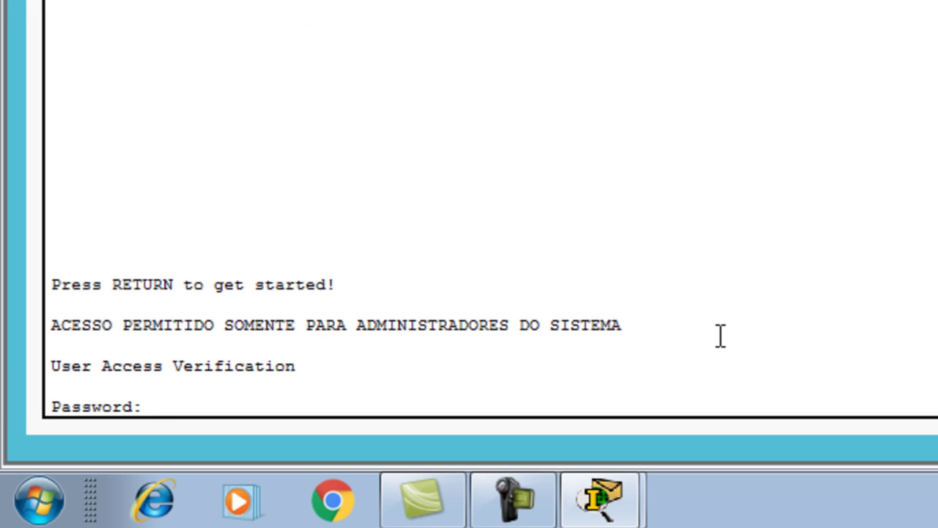
key(Return)
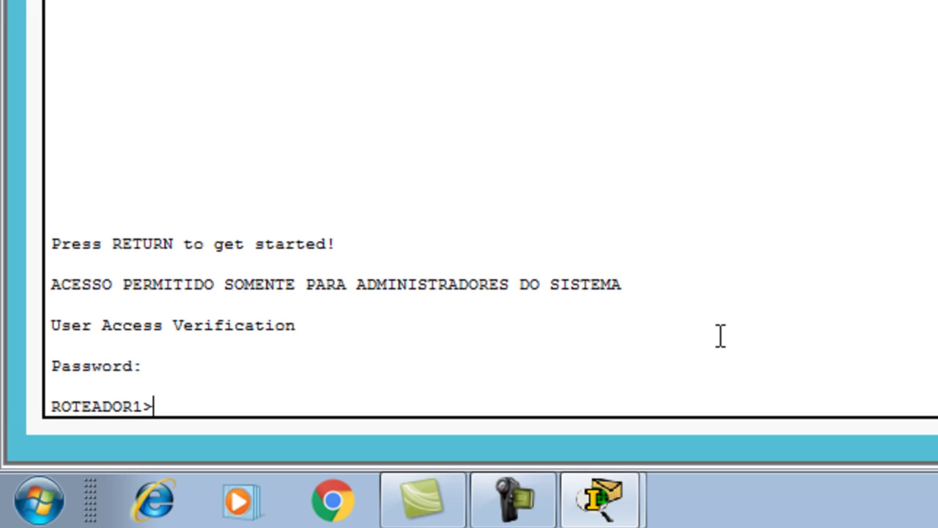
text(en)
key(Tab)
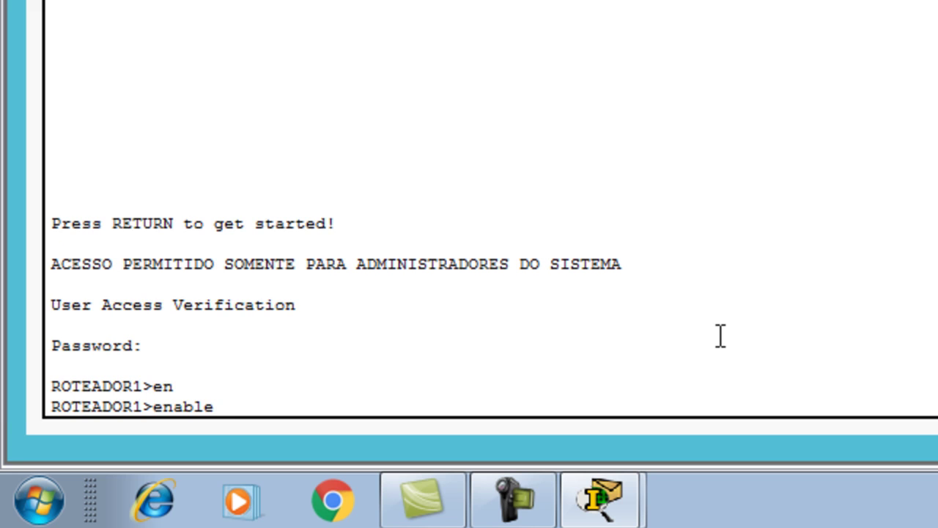
key(Return)
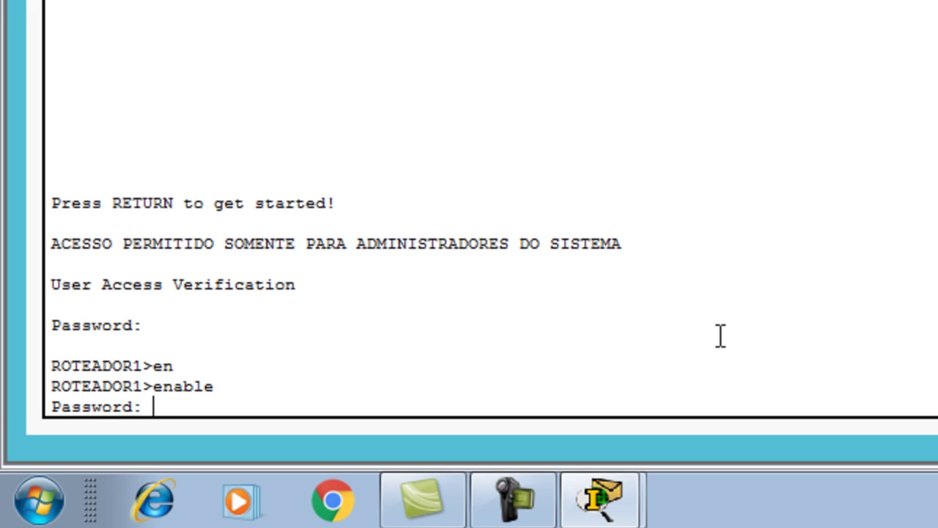
key(Return)
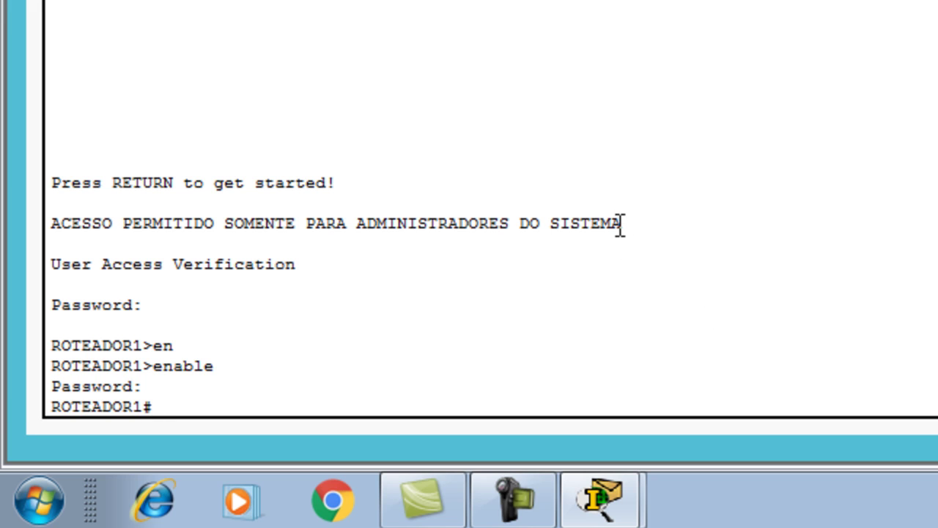
- Point out the MOTD banner on screen, then close the router terminal
drag(626, 222, 49, 220)
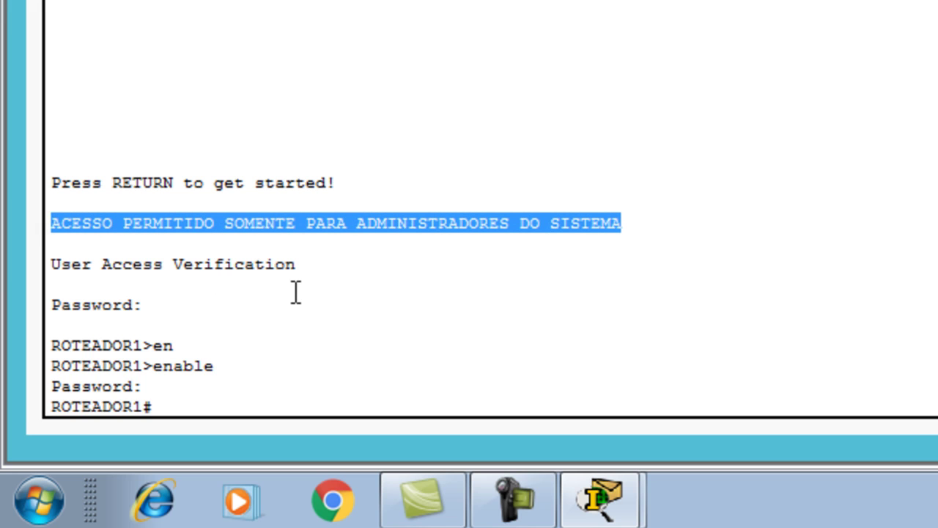
click(310, 268)
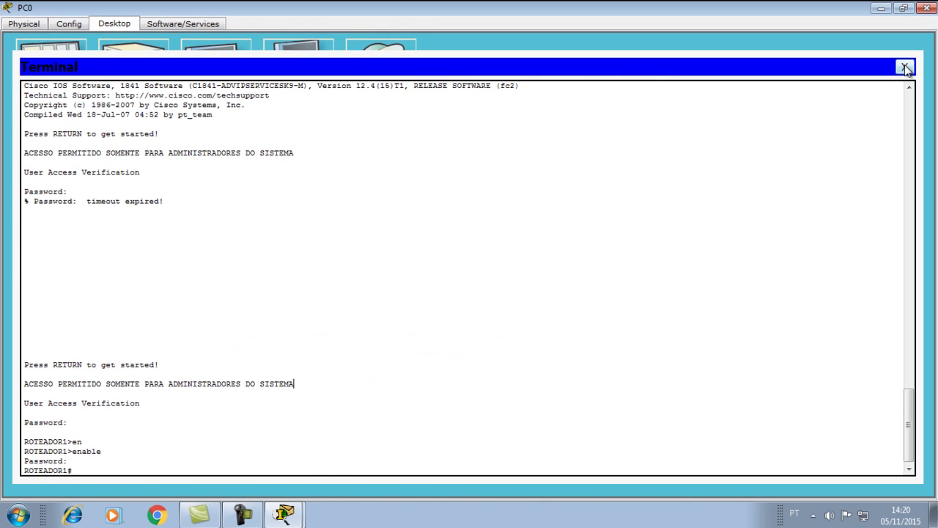
click(906, 67)
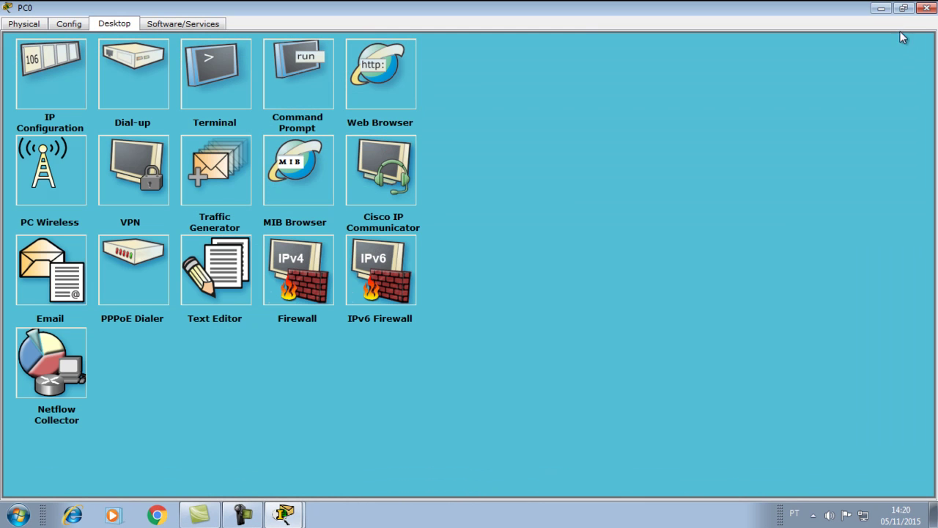